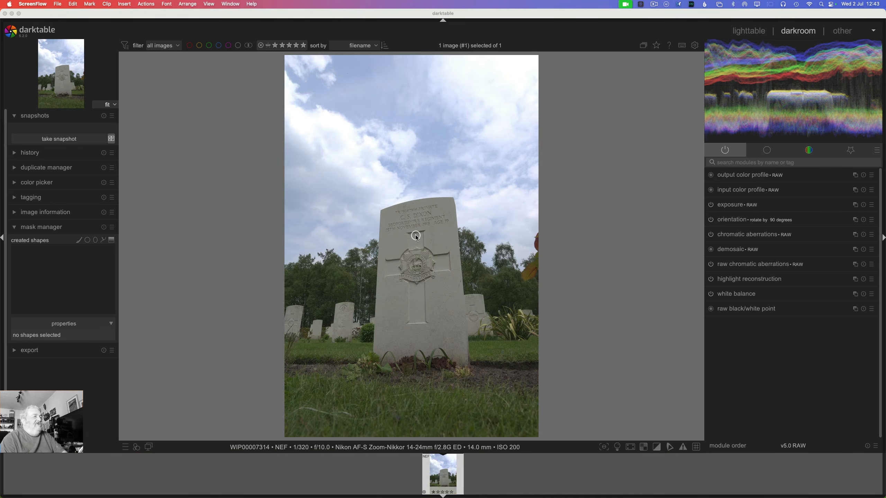
# Step: Inspect the headstone up close, and review the output color profile, input color profile and exposure module settings
pyautogui.scroll(8, 416, 237)
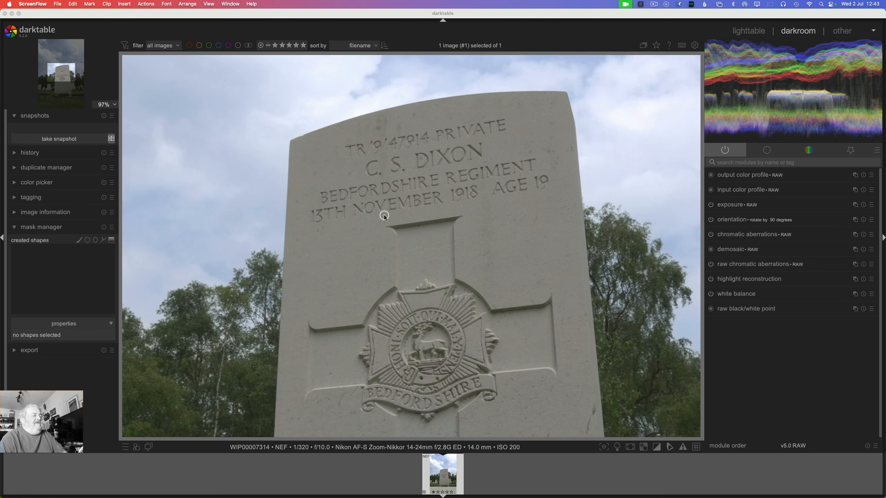
pyautogui.scroll(-8, 385, 217)
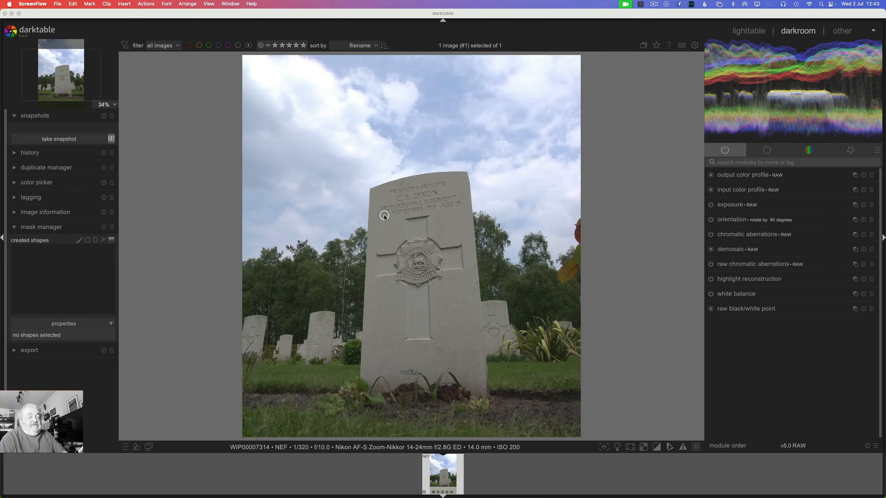
pyautogui.scroll(-1, 385, 217)
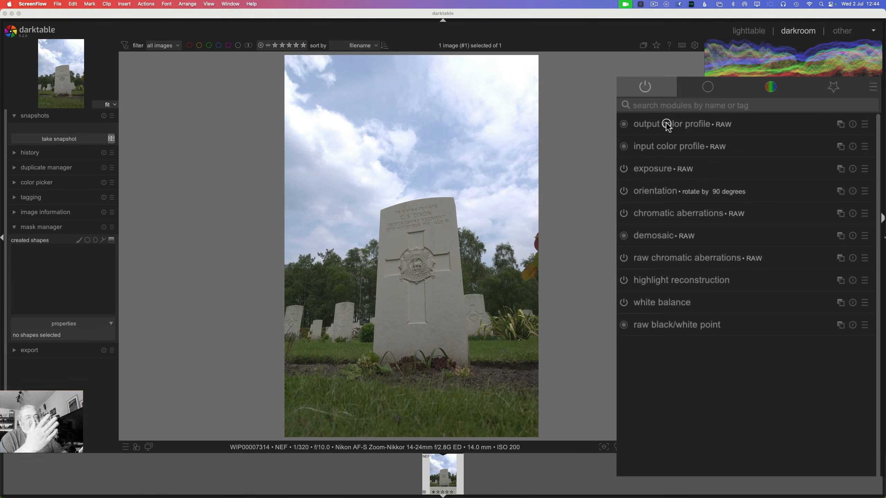
pyautogui.click(667, 127)
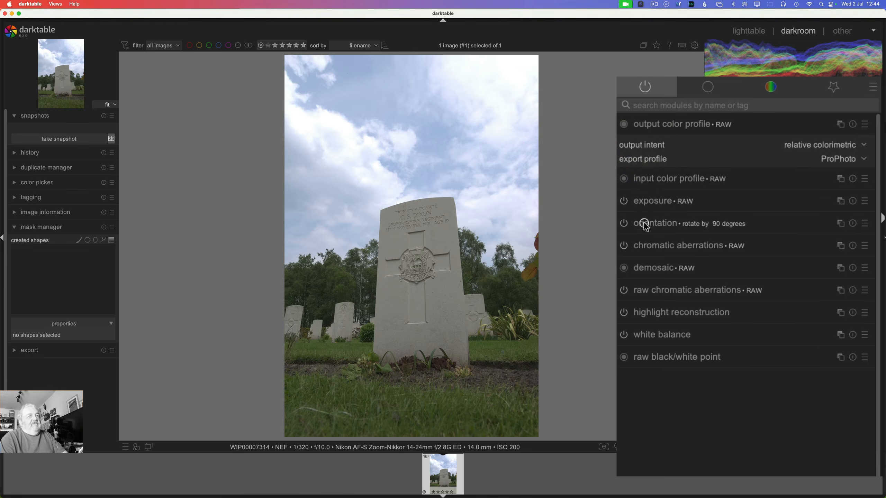
pyautogui.click(648, 125)
pyautogui.click(651, 146)
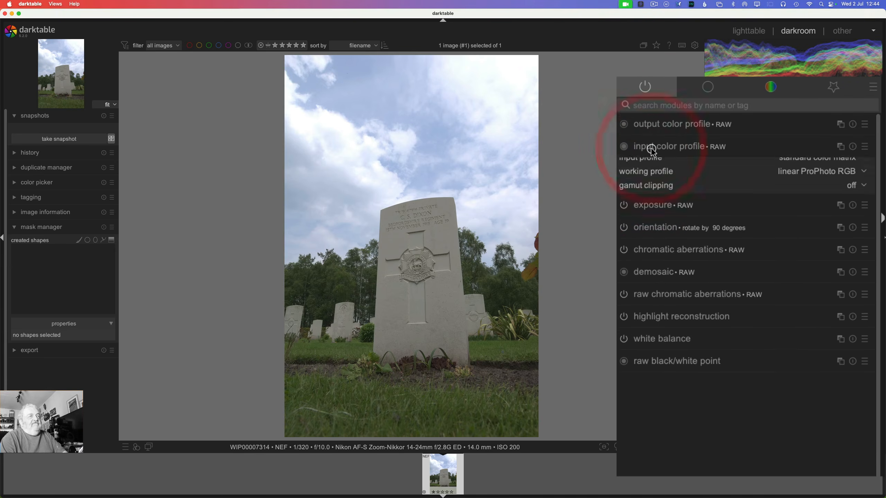
pyautogui.click(651, 146)
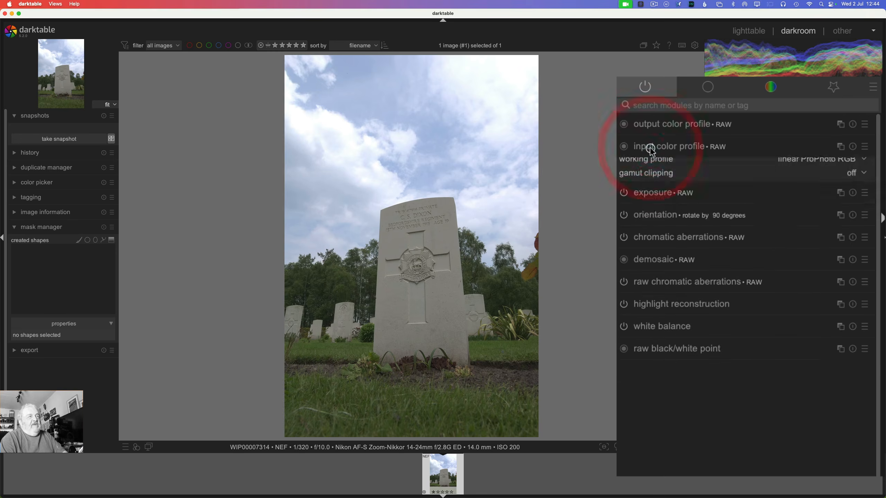
pyautogui.click(653, 172)
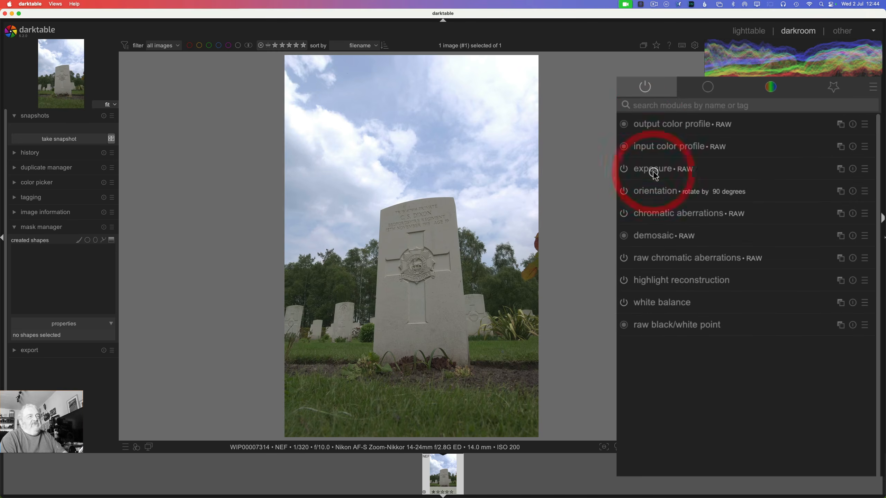
pyautogui.click(655, 172)
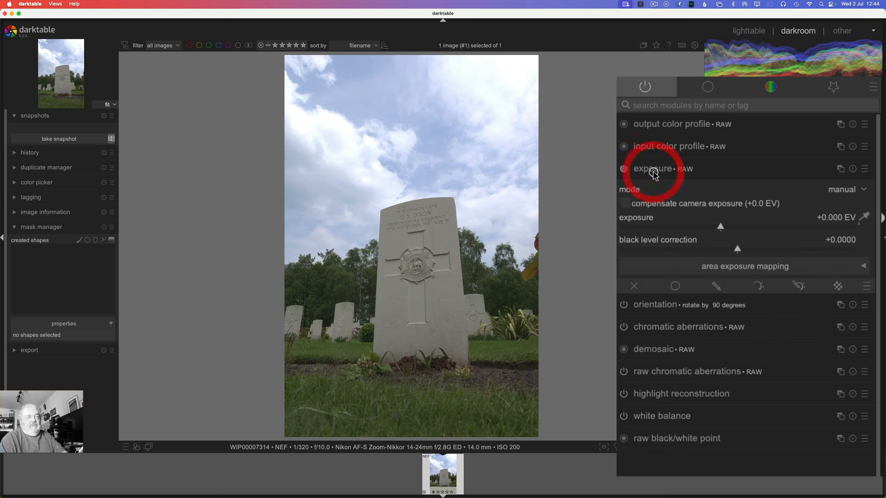
# Step: Try the "no rotation" orientation preset on the photo and rotate it back to upright
pyautogui.click(657, 192)
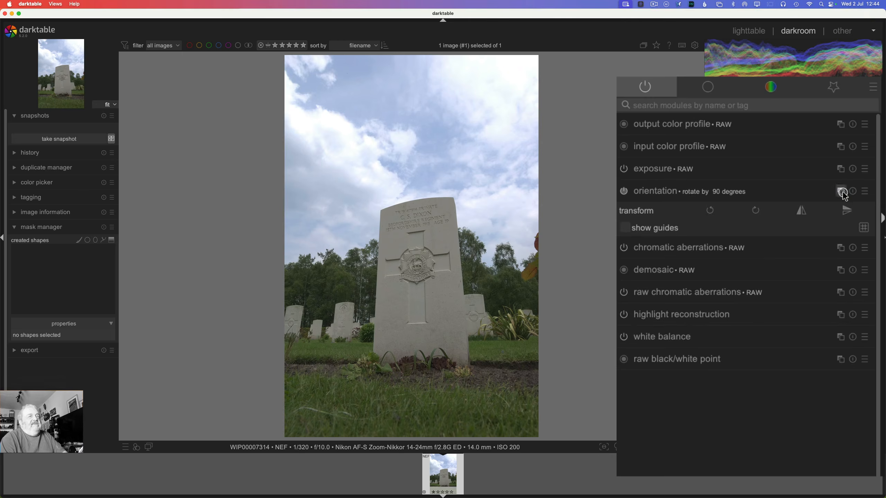
pyautogui.click(866, 192)
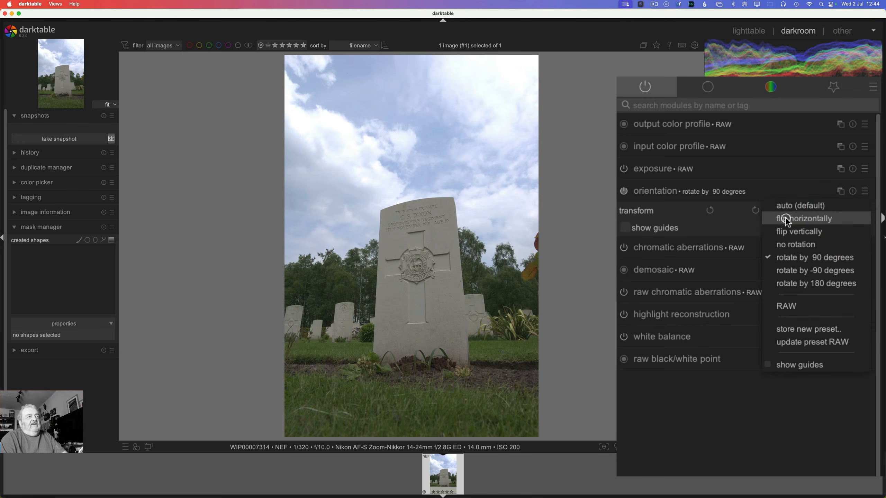
pyautogui.click(784, 248)
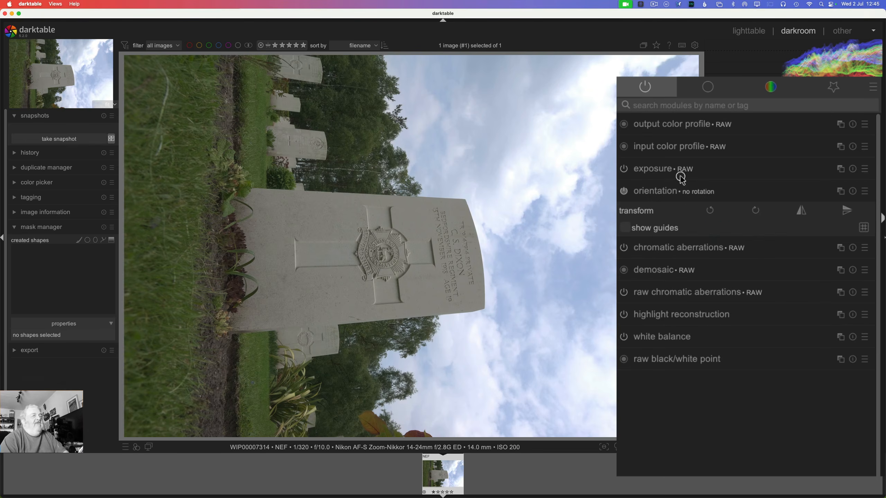
pyautogui.click(712, 212)
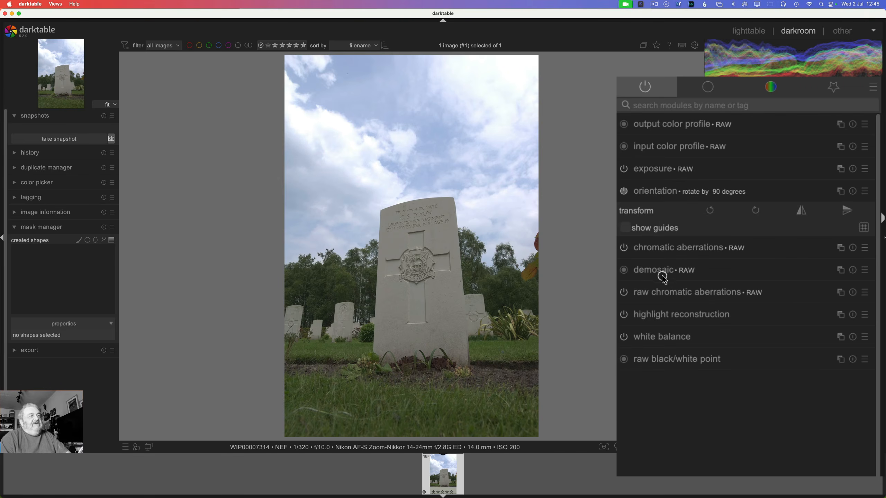
# Step: Review the highlight reconstruction and white balance settings among the active modules
pyautogui.moveTo(663, 277)
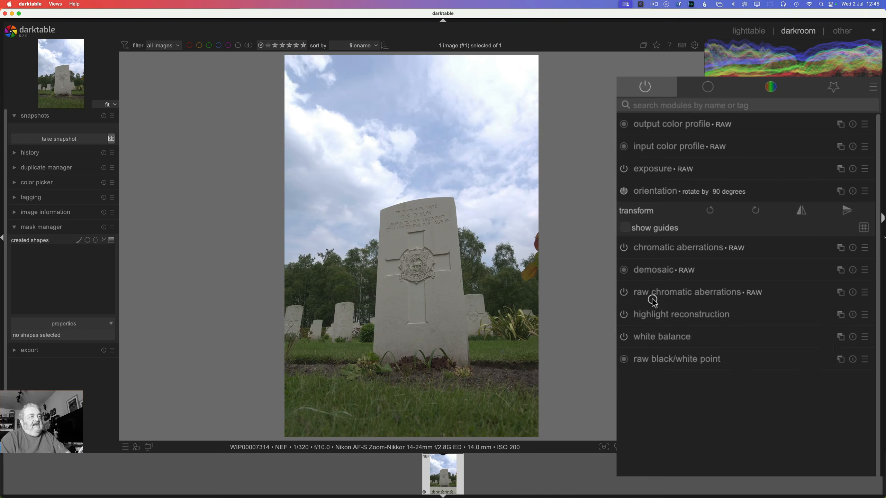
pyautogui.moveTo(652, 292)
pyautogui.click(659, 318)
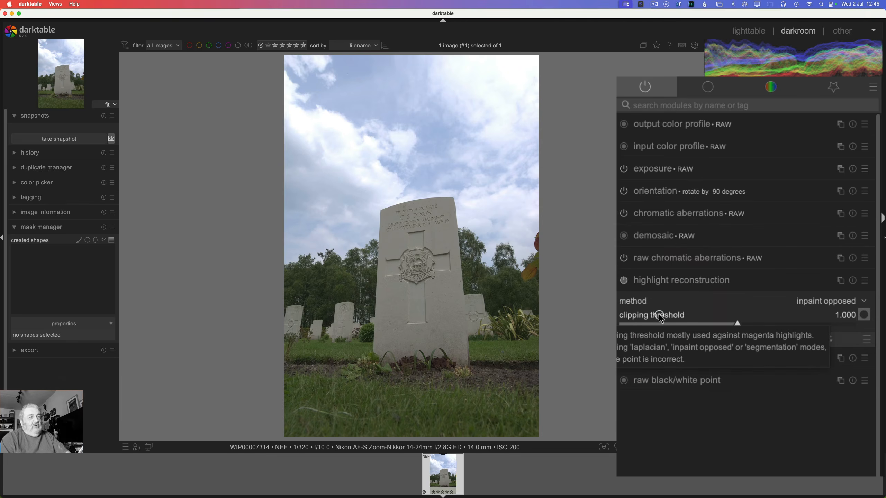
pyautogui.click(672, 282)
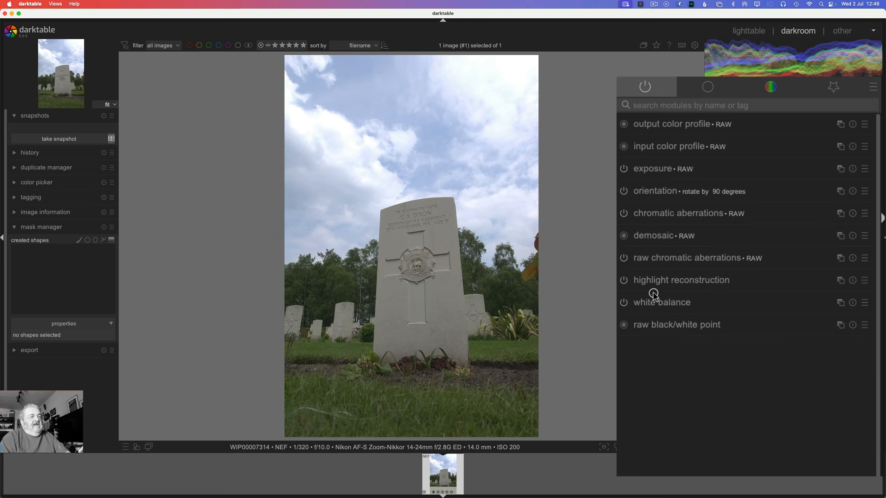
pyautogui.click(656, 306)
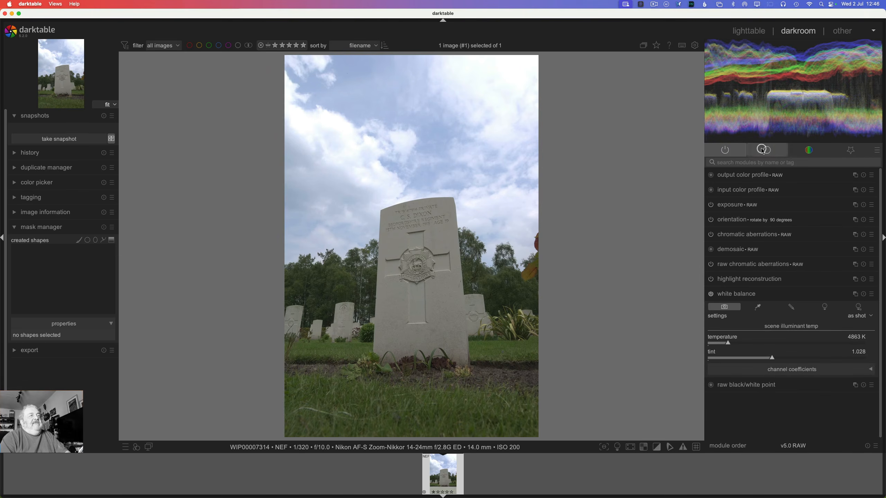
# Step: Apply the neutral gray preset to the sigmoid module, and replace it with the Reinhard preset
pyautogui.click(765, 151)
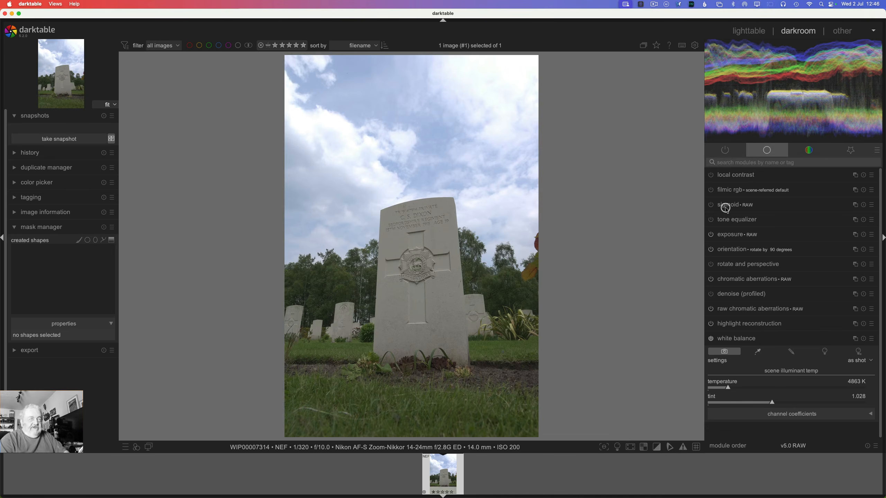
pyautogui.moveTo(727, 209)
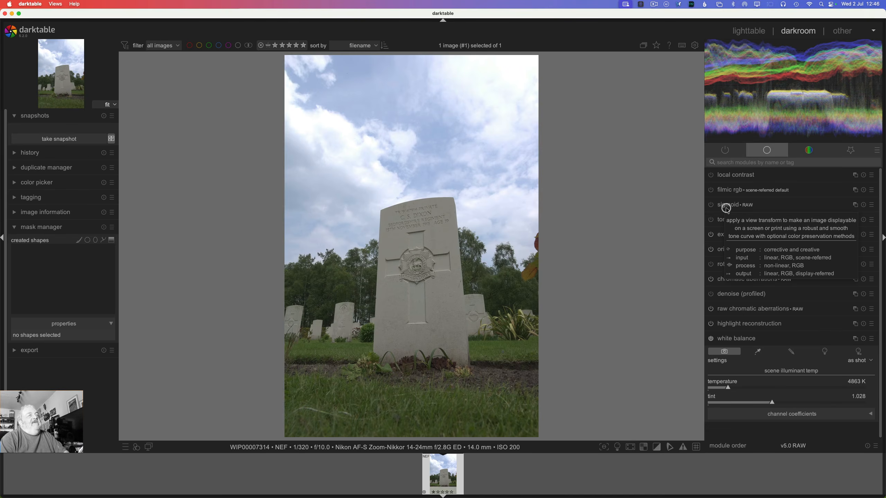
pyautogui.click(867, 208)
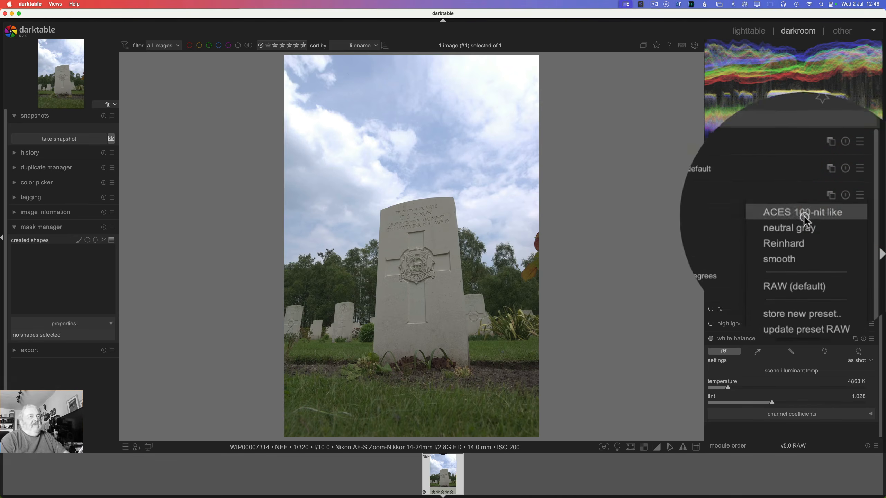
pyautogui.click(804, 225)
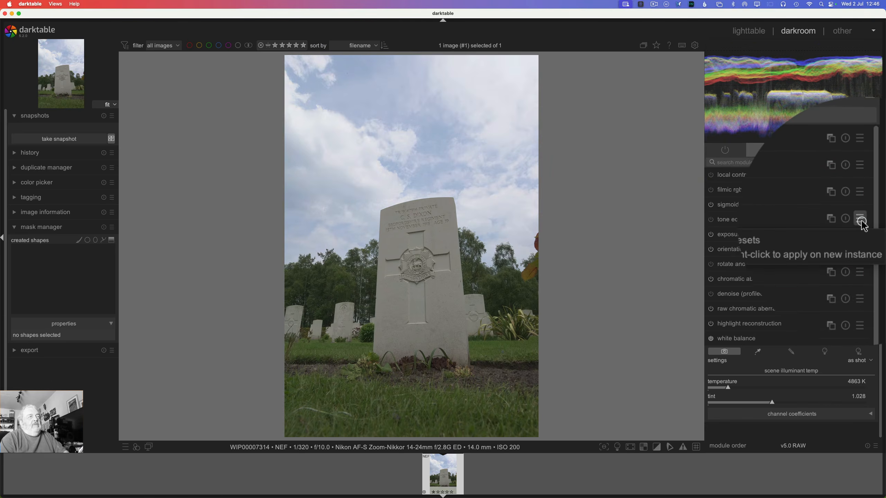
pyautogui.click(860, 205)
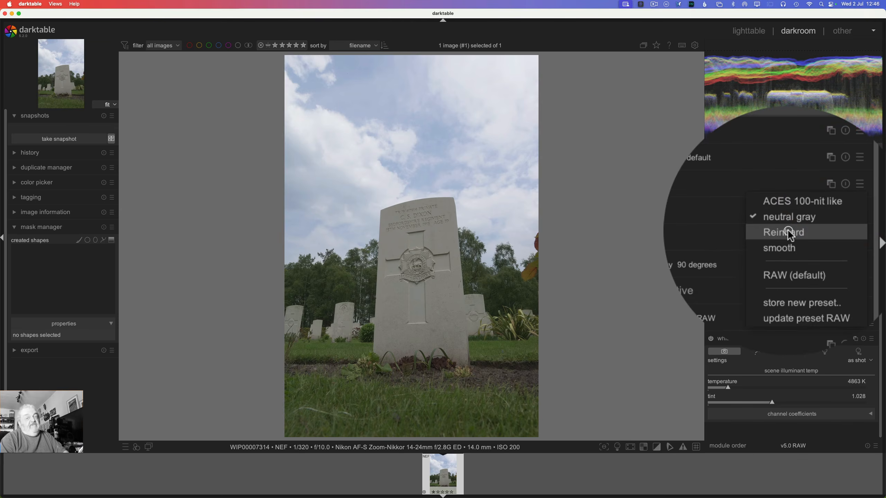
pyautogui.click(790, 234)
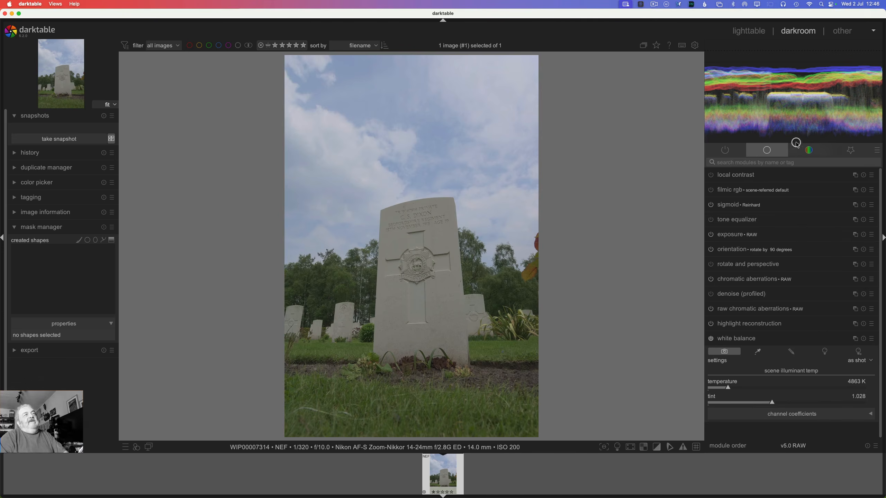
# Step: Warm the photo by setting the white balance temperature to 5295 K
pyautogui.moveTo(767, 58)
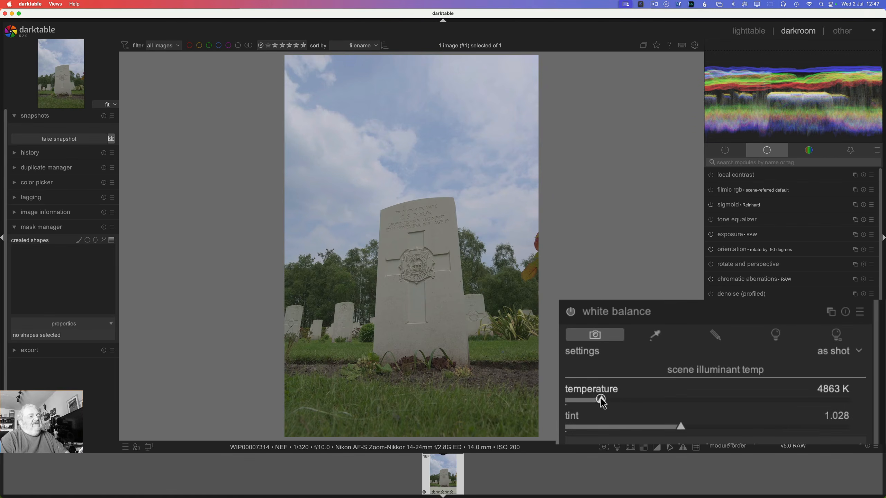
pyautogui.moveTo(603, 402); pyautogui.dragTo(609, 403)
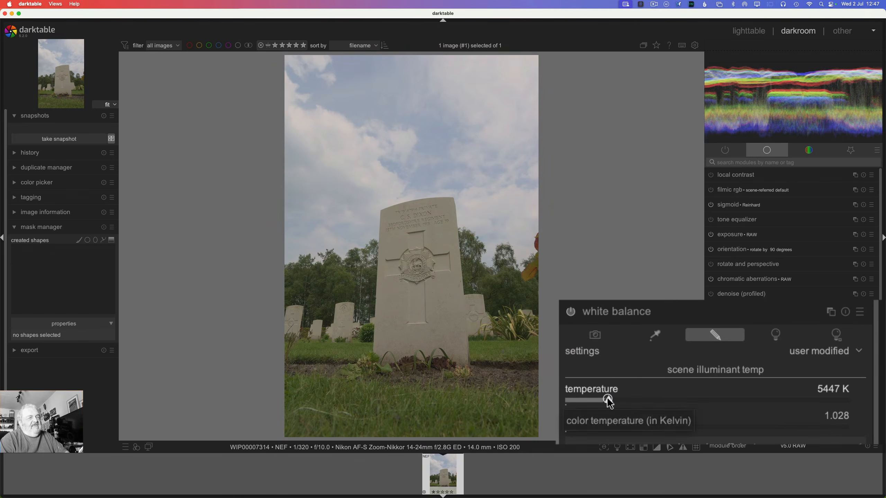
pyautogui.moveTo(609, 403); pyautogui.dragTo(607, 404)
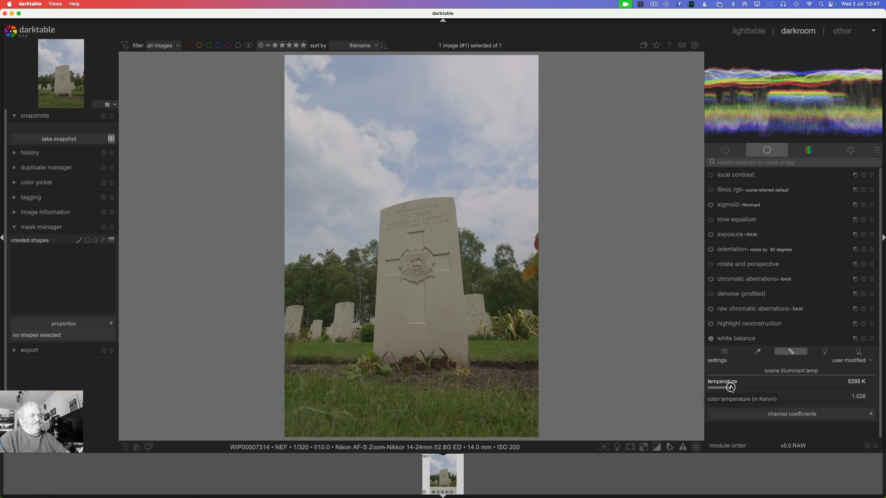
# Step: Apply the "no rotation" preset in the orientation module and display the whole photo at the small zoom level
pyautogui.click(735, 250)
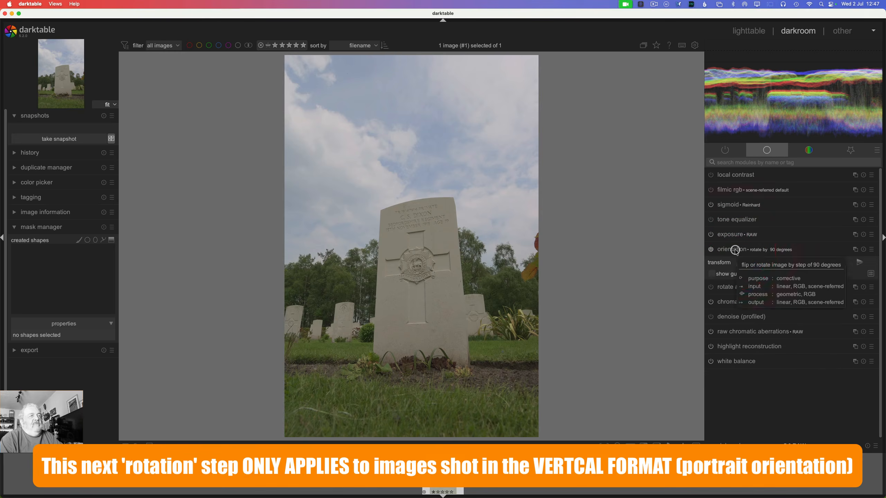
pyautogui.click(873, 250)
pyautogui.click(820, 286)
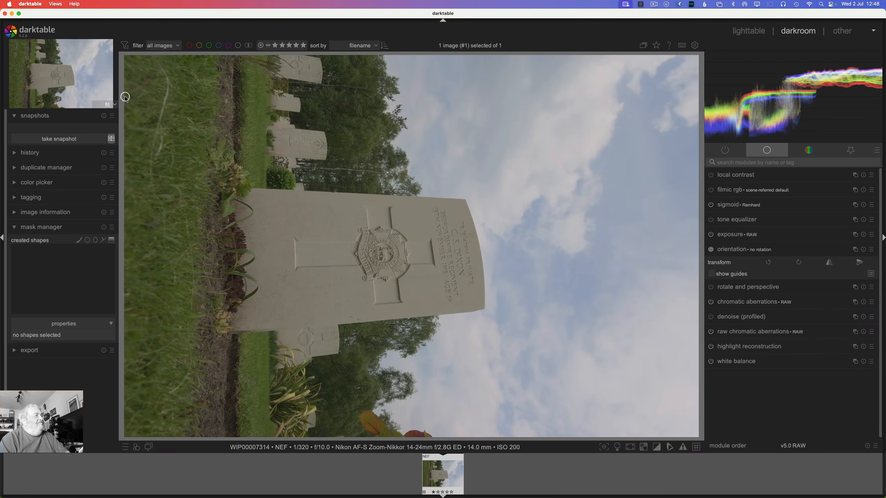
pyautogui.click(108, 104)
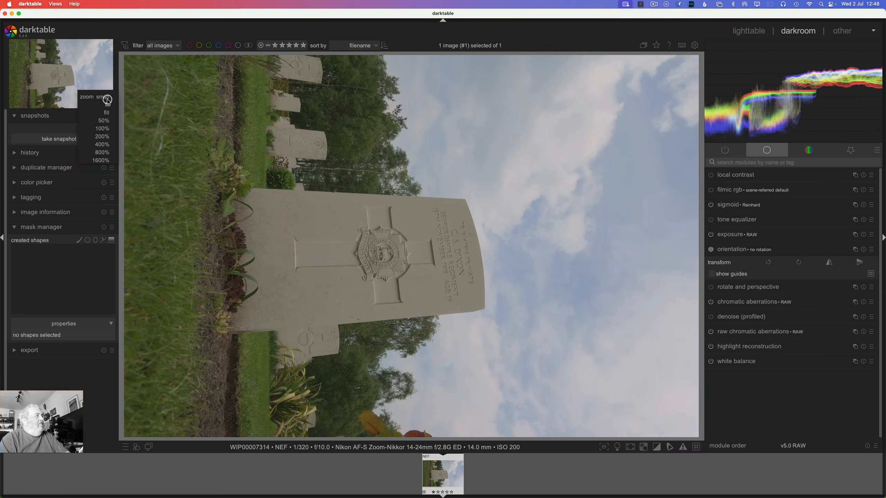
pyautogui.click(107, 100)
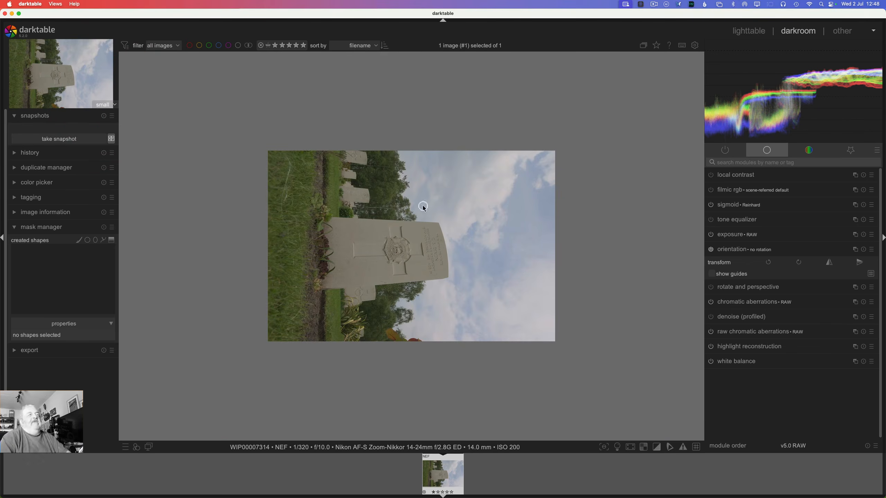
# Step: Export the photo from the lighttable to its collection as an uncompressed 16-bit TIFF with the ProPhoto profile and relative colorimetric intent
pyautogui.click(750, 33)
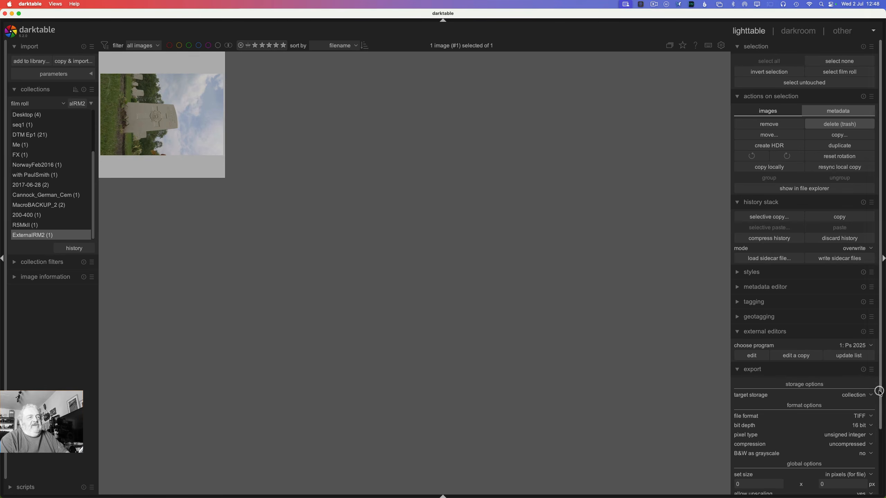
pyautogui.moveTo(879, 391); pyautogui.dragTo(874, 460)
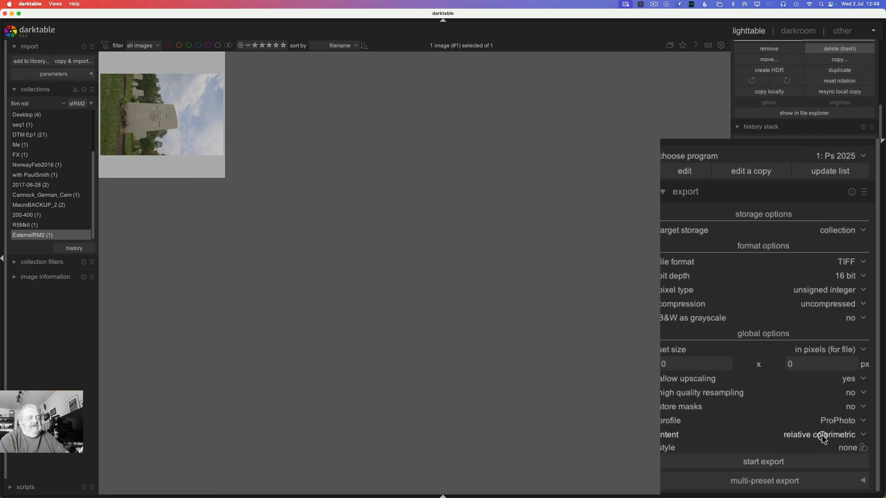
pyautogui.press('super+e')
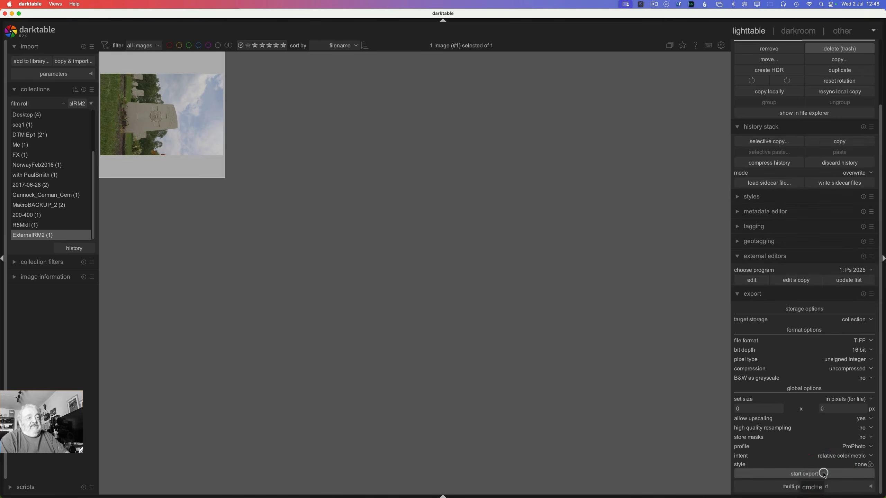
pyautogui.click(824, 474)
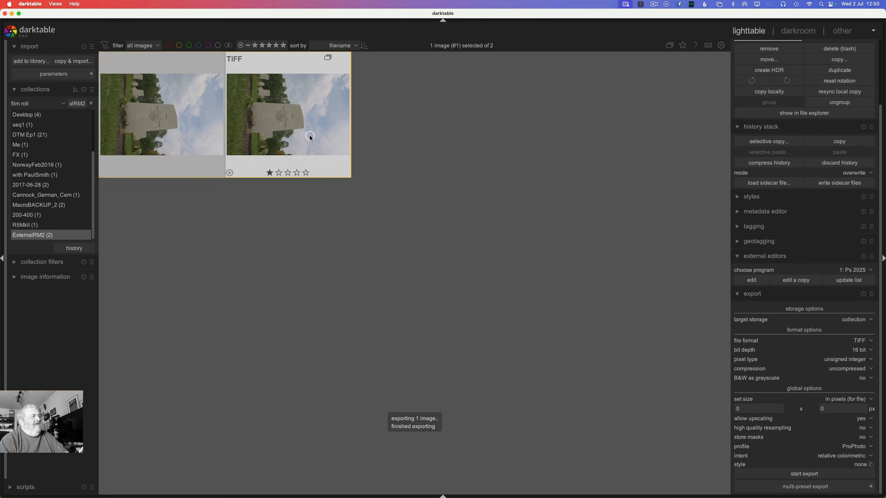
# Step: Select the exported TIFF and review the external editor names and executables in the Lua options of the preferences
pyautogui.click(309, 137)
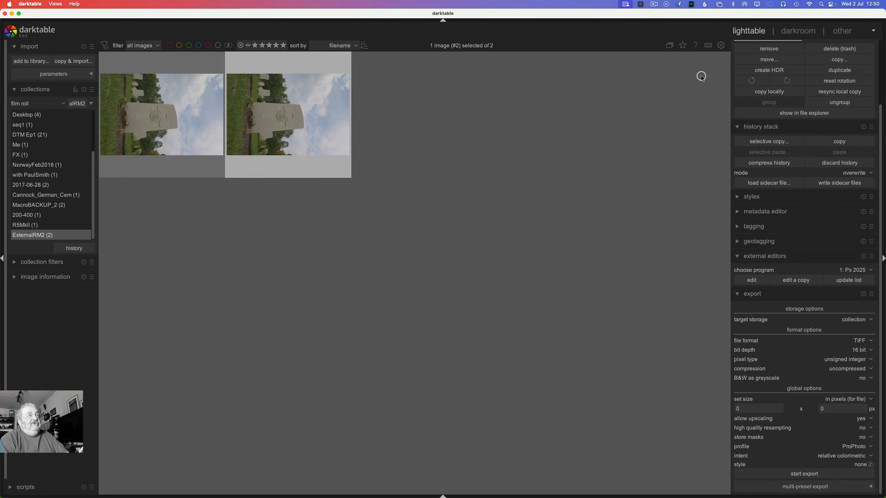
pyautogui.click(720, 44)
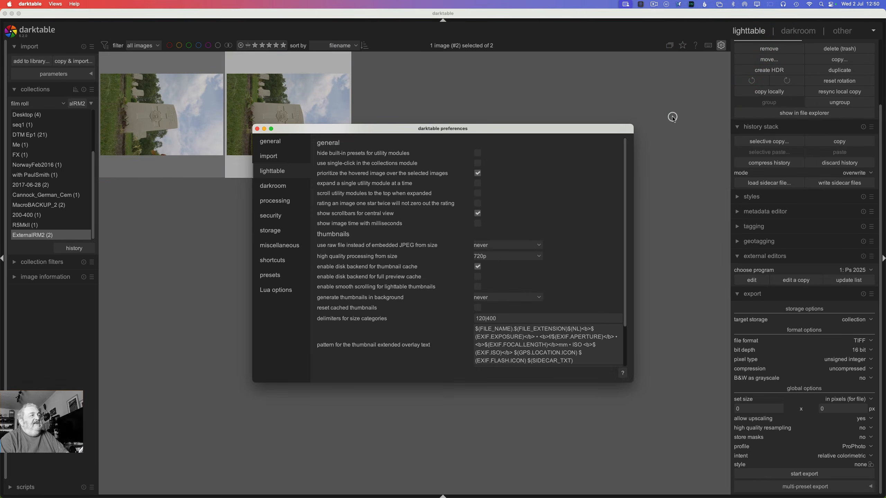
pyautogui.click(269, 292)
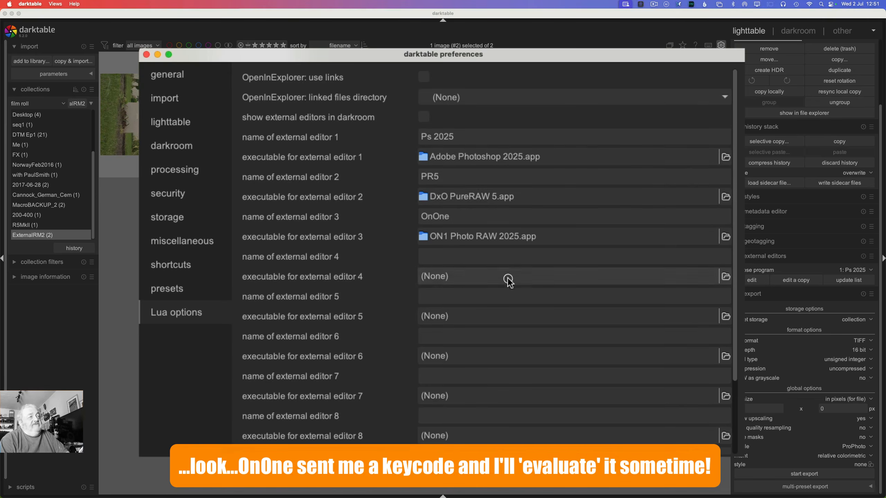
pyautogui.click(161, 65)
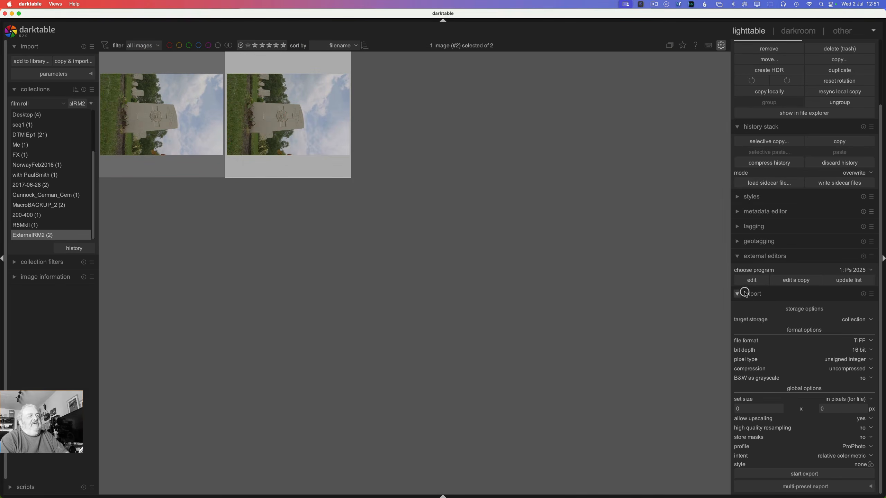
# Step: Open the selected TIFF in Photoshop through the external editor entry Ps 2025
pyautogui.click(752, 281)
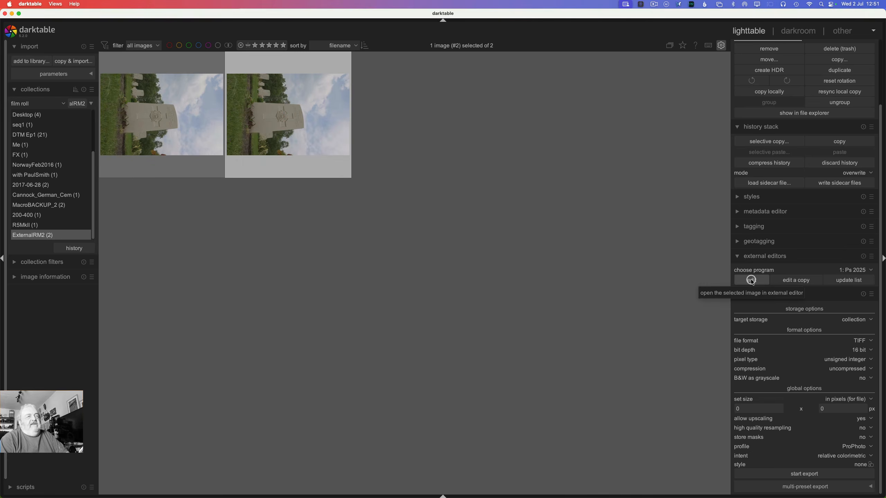
pyautogui.click(859, 273)
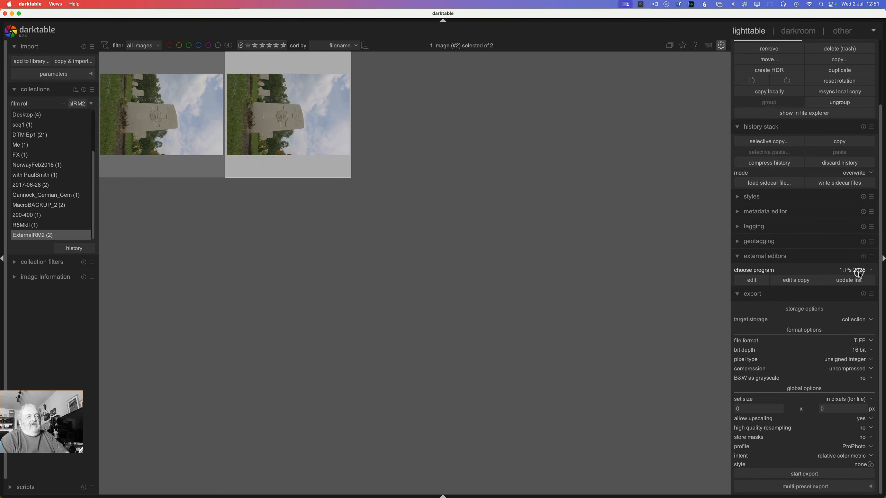
pyautogui.click(749, 279)
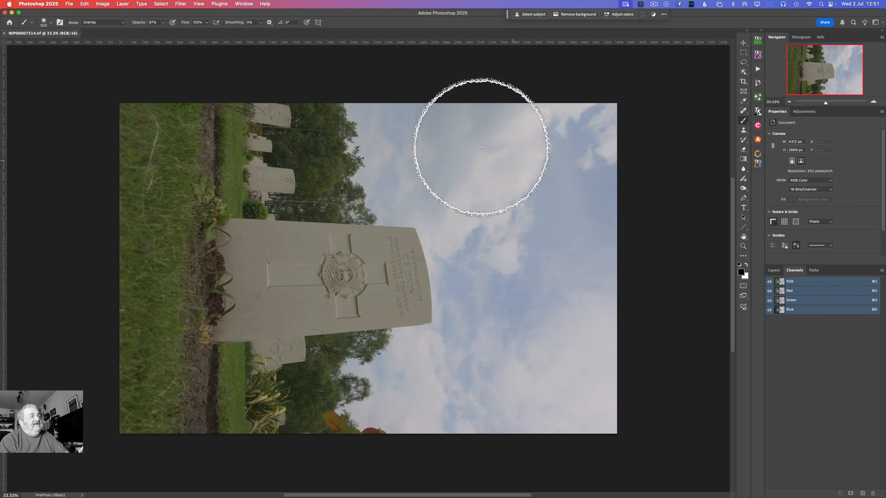
# Step: Rotate the photo 90° counter-clockwise so the headstone stands upright, and fit the whole image in the view
pyautogui.click(101, 4)
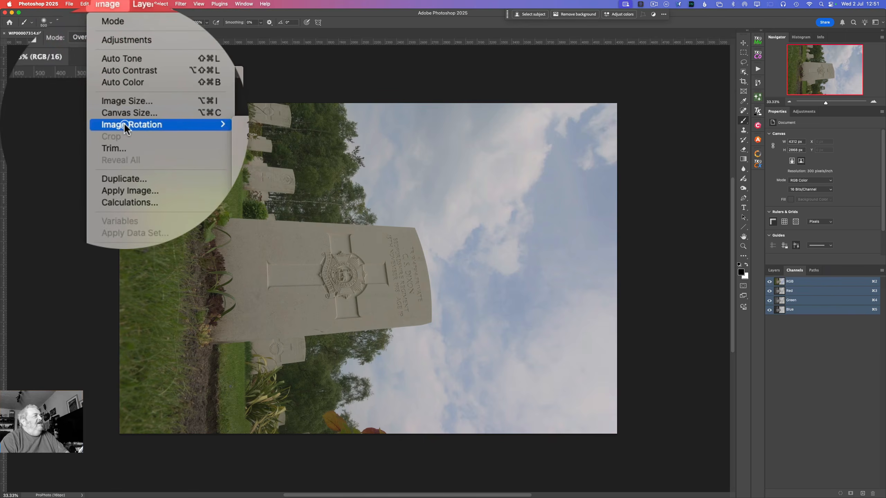
pyautogui.moveTo(124, 128)
pyautogui.click(208, 127)
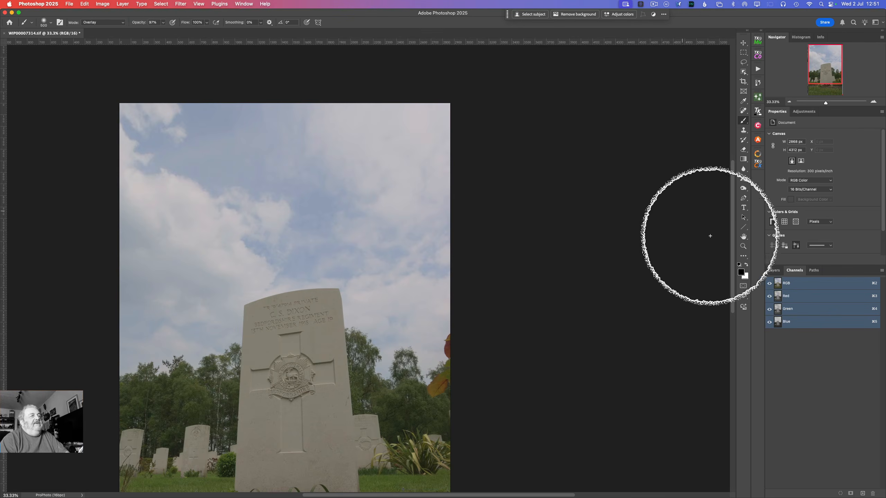
pyautogui.doubleClick(743, 237)
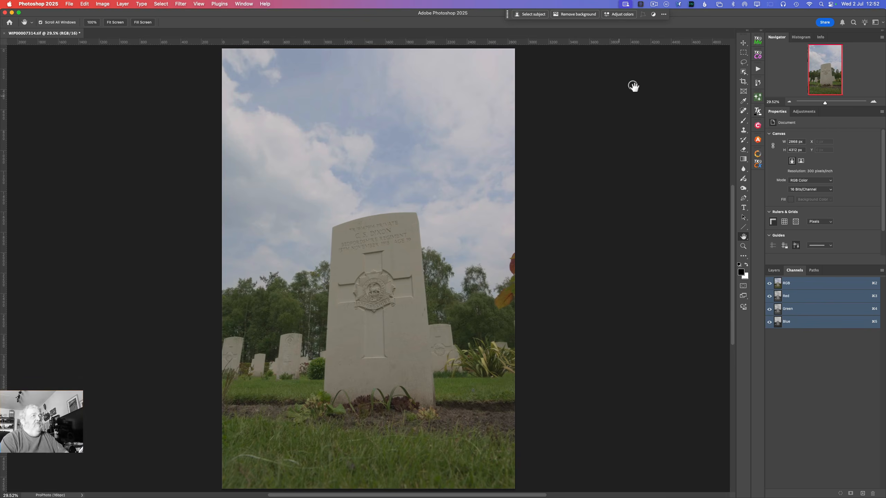
# Step: Generate a depth map of the photo on its own layer using the Depth Blur neural filter with "Output depth map only" enabled
pyautogui.click(774, 271)
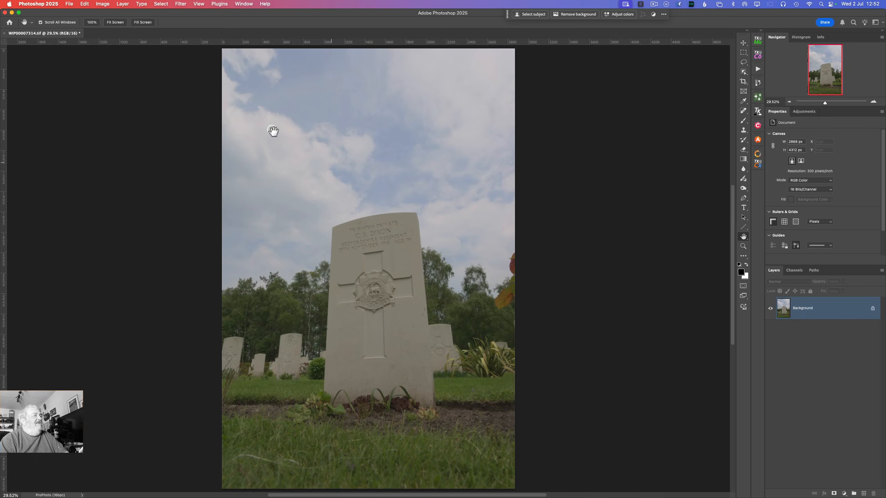
pyautogui.click(181, 5)
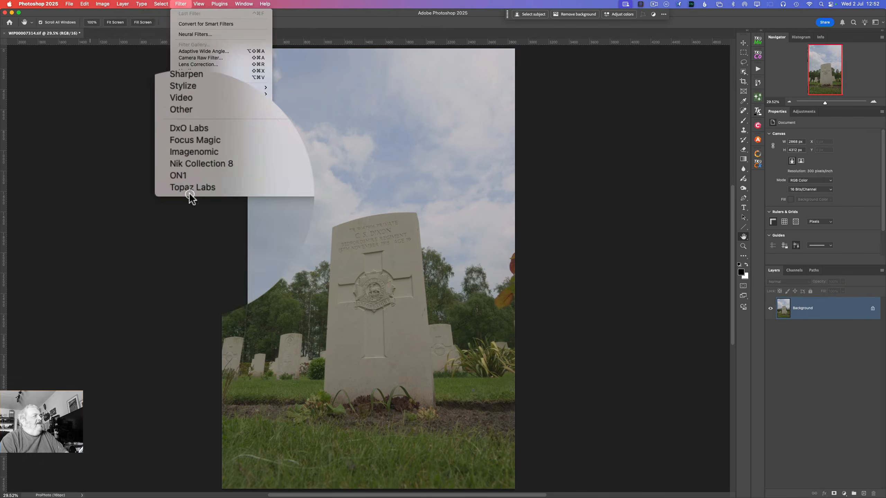
pyautogui.click(193, 67)
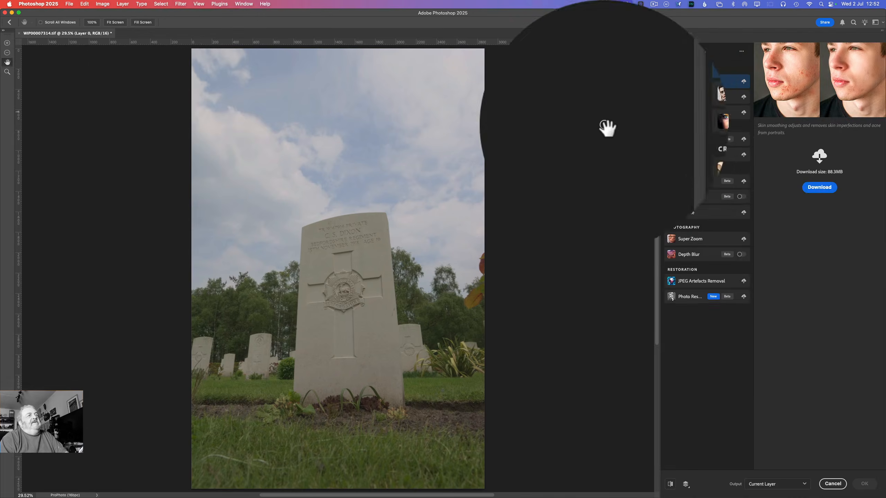
pyautogui.click(740, 255)
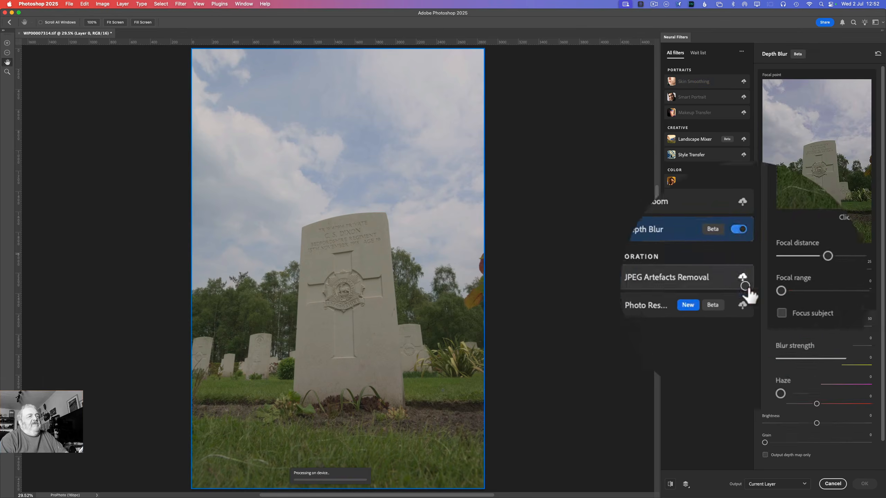
pyautogui.click(759, 420)
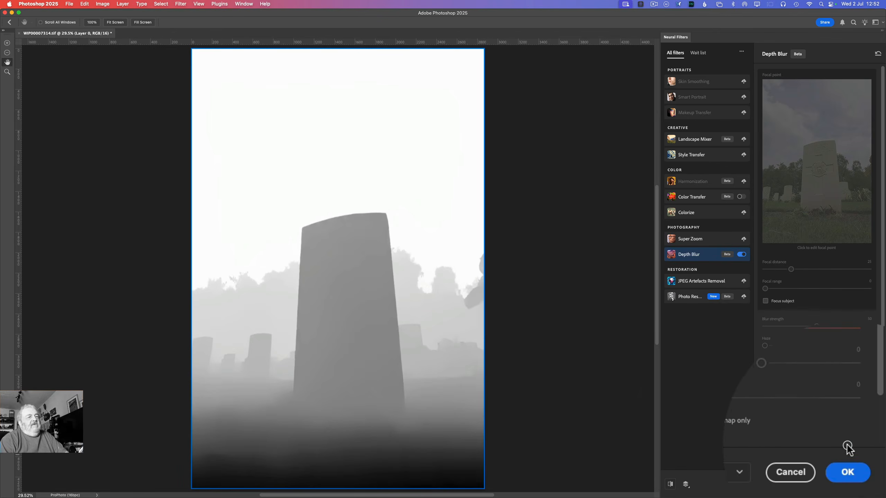
pyautogui.click(856, 481)
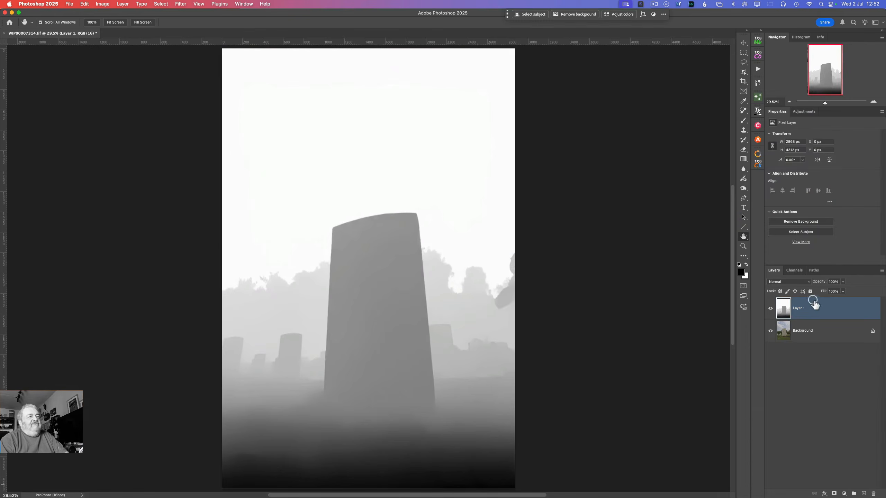
# Step: Load the depth map's Blue channel as a selection and save it twice as the alpha channels Alpha 1 and Alpha 2
pyautogui.click(796, 271)
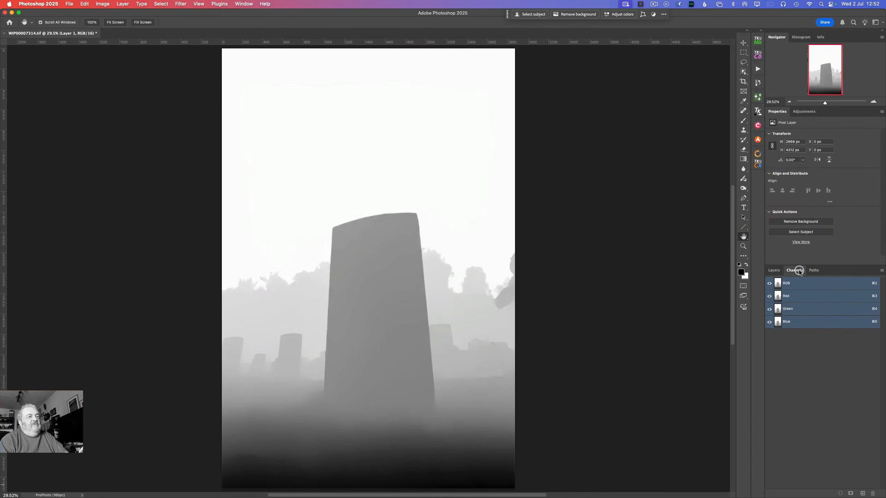
pyautogui.click(779, 323)
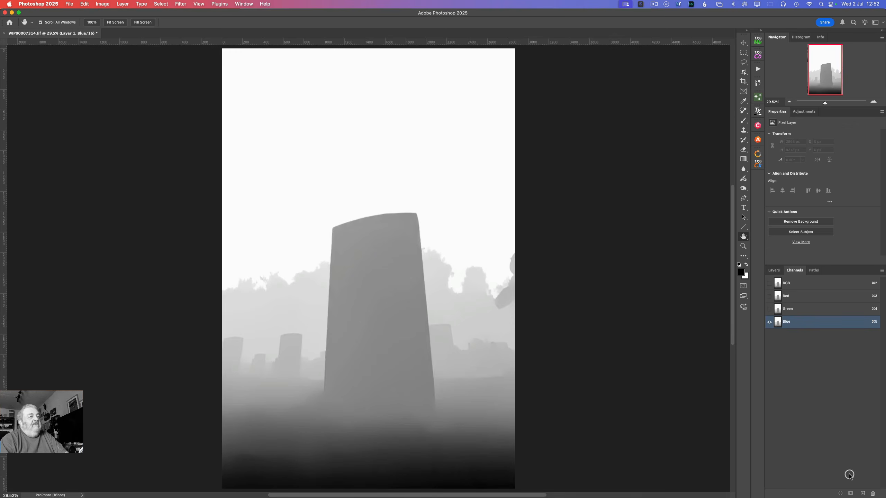
pyautogui.click(841, 494)
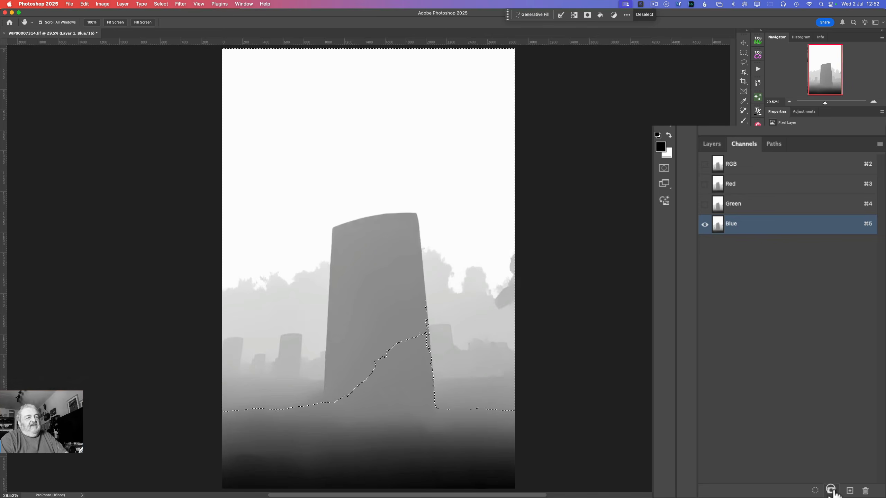
pyautogui.click(832, 492)
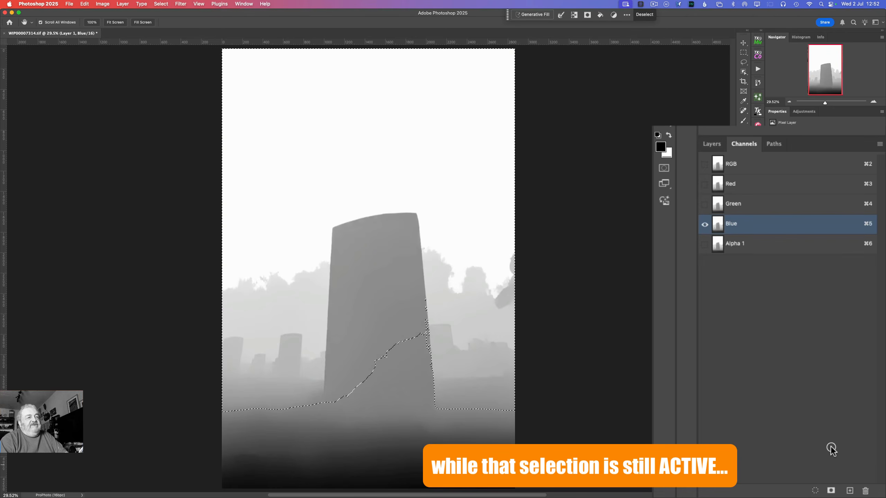
pyautogui.click(832, 491)
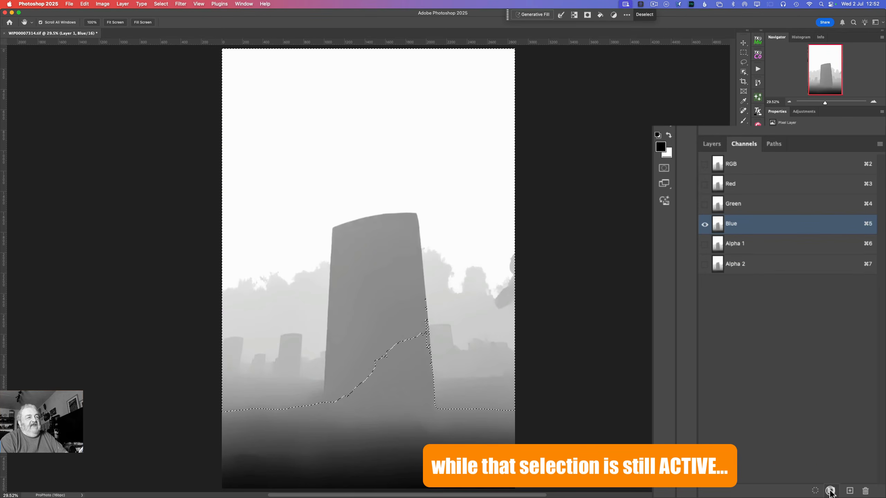
# Step: Invert the Alpha 2 channel with the depth selection still active, and clear the selection
pyautogui.click(729, 270)
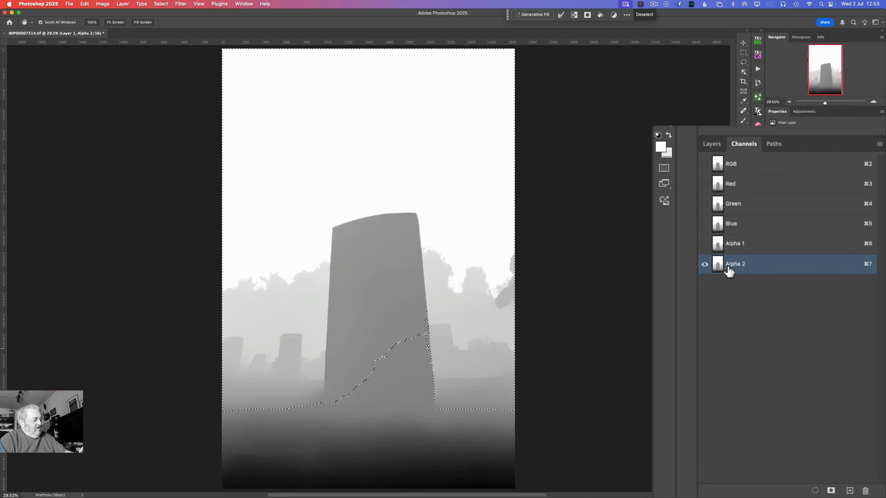
pyautogui.press('super')
pyautogui.press('super+i')
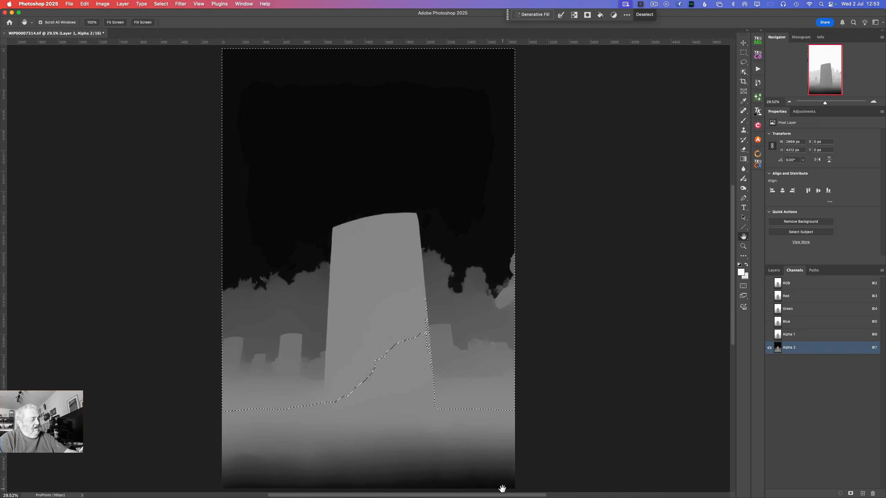
pyautogui.press('super+d')
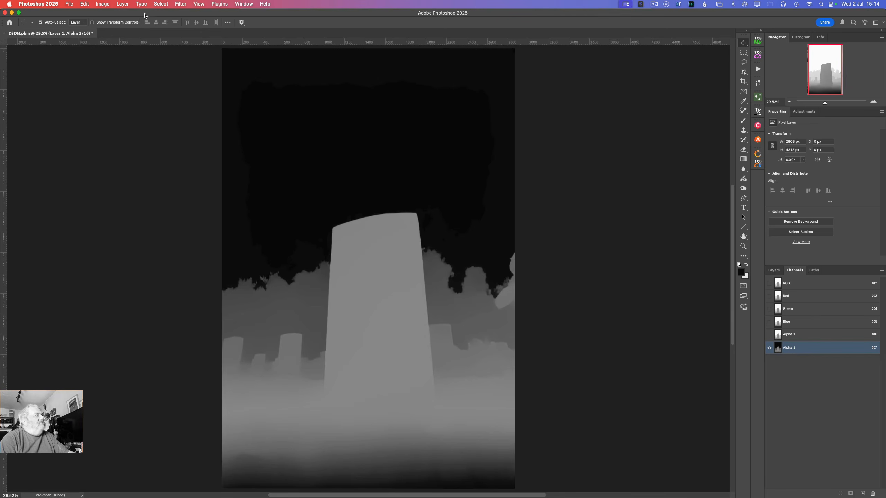
# Step: Select the dark sky in Alpha 2 using Color Range with Fuzziness 15 and Invert off, adding the lighter central patch to the sample
pyautogui.click(160, 4)
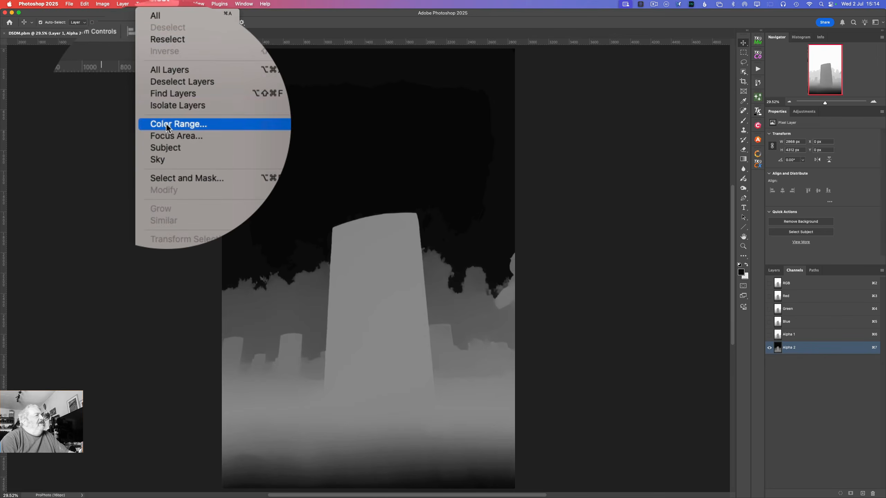
pyautogui.click(167, 125)
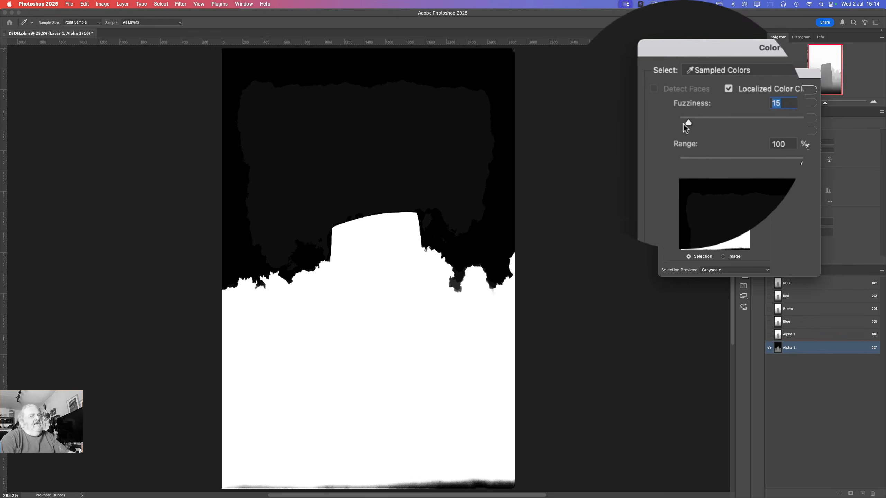
pyautogui.click(762, 161)
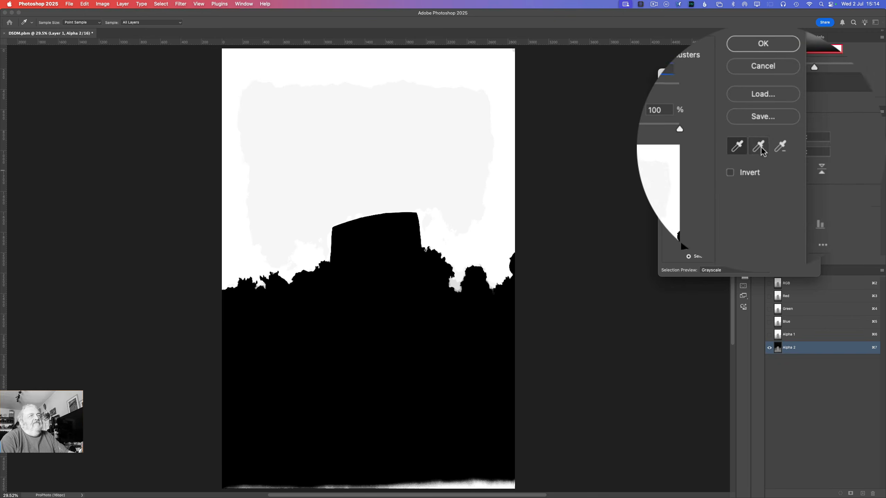
pyautogui.click(795, 147)
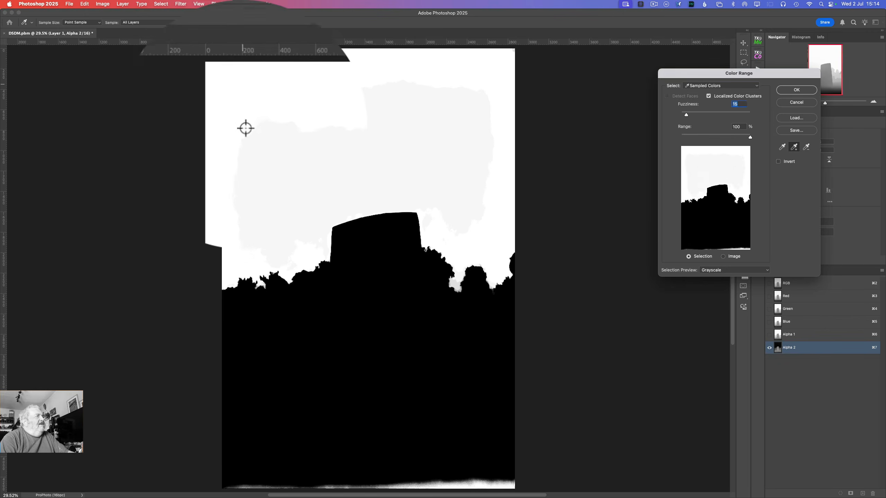
pyautogui.click(259, 128)
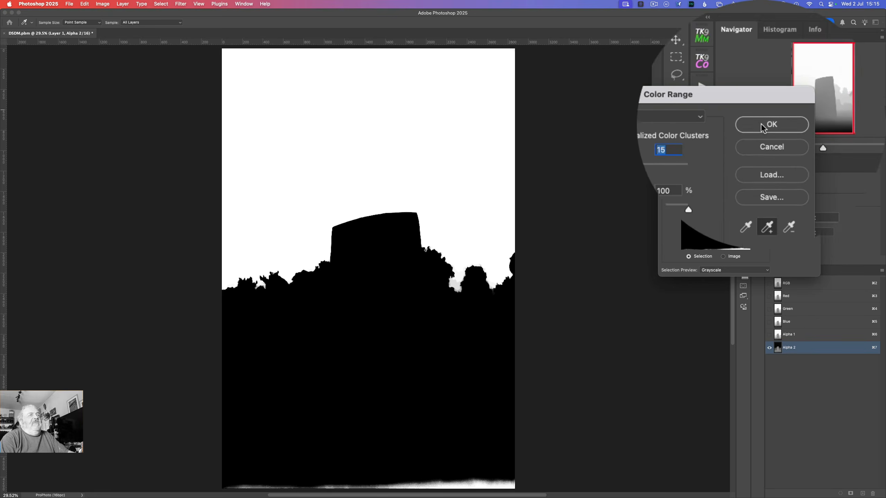
pyautogui.click(761, 124)
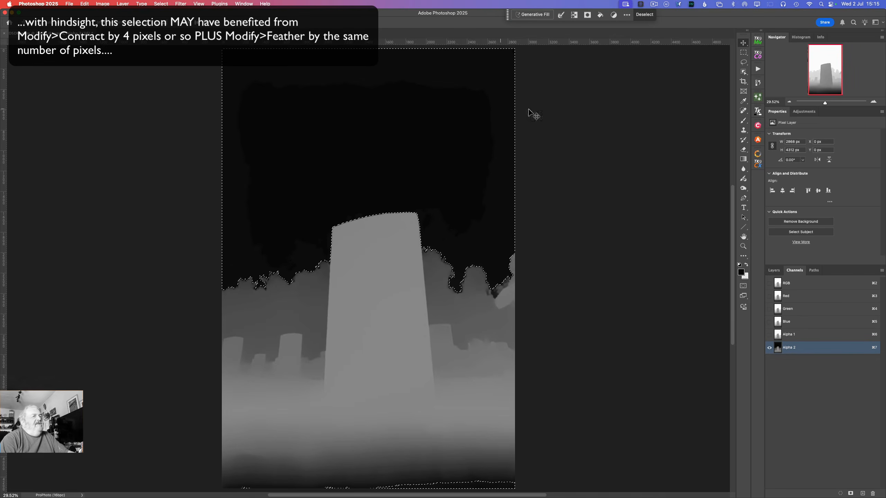
# Step: Brush black over the selected sky and bottom strip of Alpha 2 in Overlay mode at 100% opacity
pyautogui.click(744, 126)
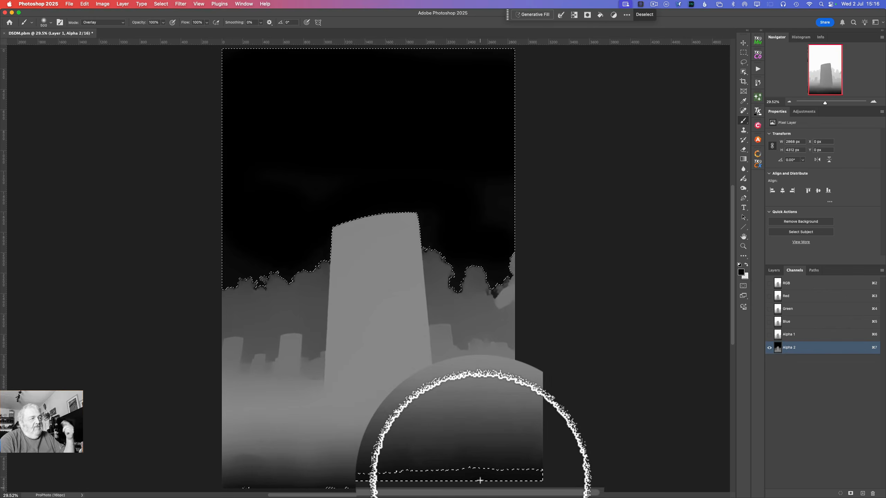
pyautogui.moveTo(480, 481)
pyautogui.mouseDown()
pyautogui.moveTo(472, 322)
pyautogui.moveTo(524, 204)
pyautogui.mouseUp()
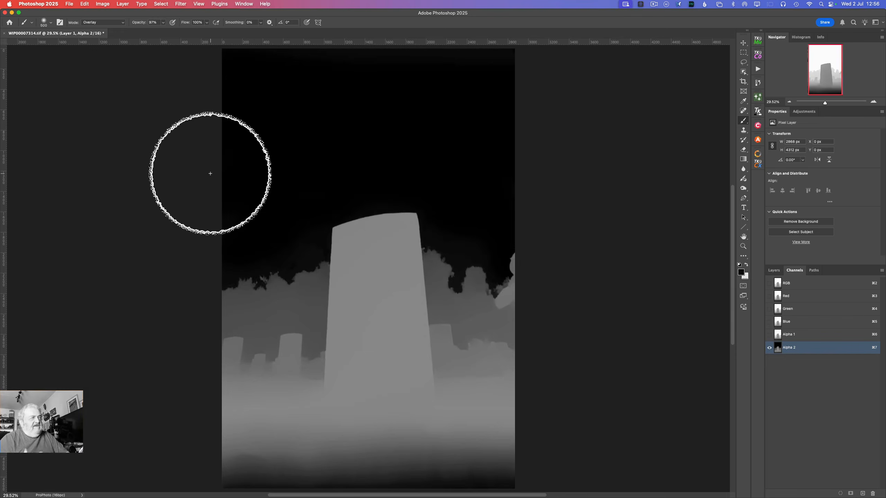
# Step: Increase the Alpha 2 channel's contrast with a Curves adjustment, setting the black point to Input 14, Output 0 and moving the white point inward
pyautogui.click(104, 4)
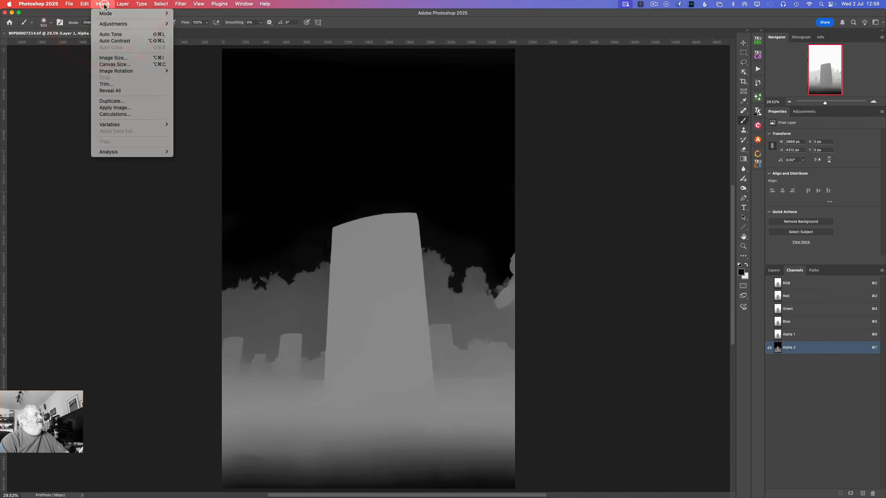
pyautogui.moveTo(139, 44)
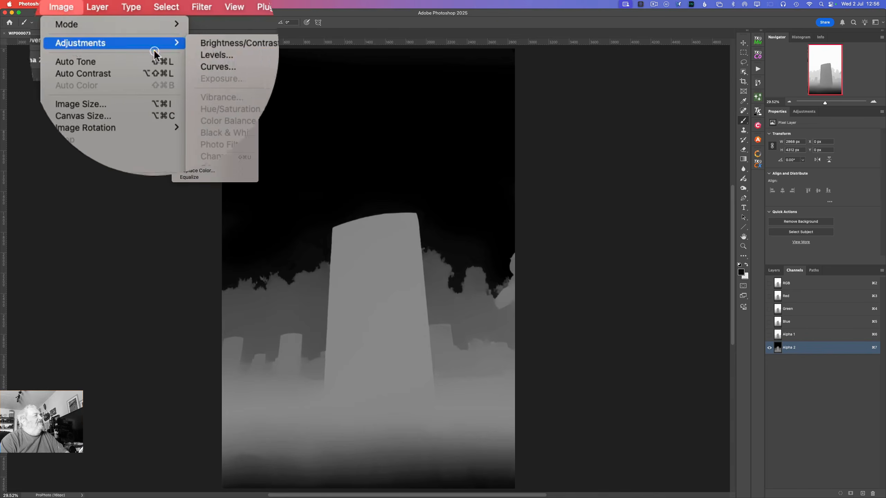
pyautogui.click(196, 71)
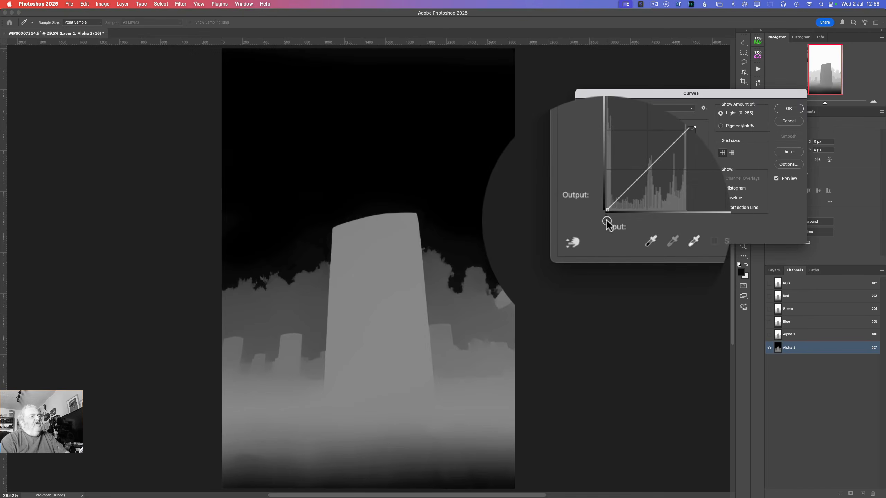
pyautogui.moveTo(607, 221); pyautogui.dragTo(612, 221)
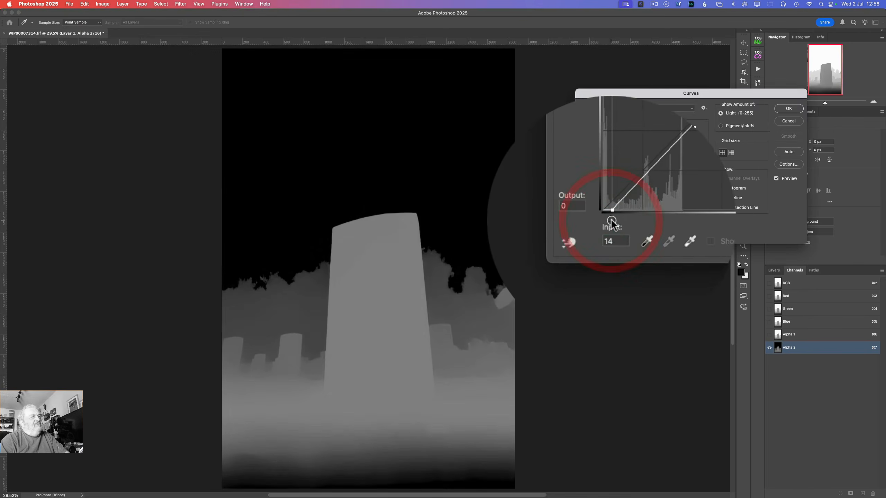
pyautogui.moveTo(695, 220); pyautogui.dragTo(675, 219)
pyautogui.click(779, 114)
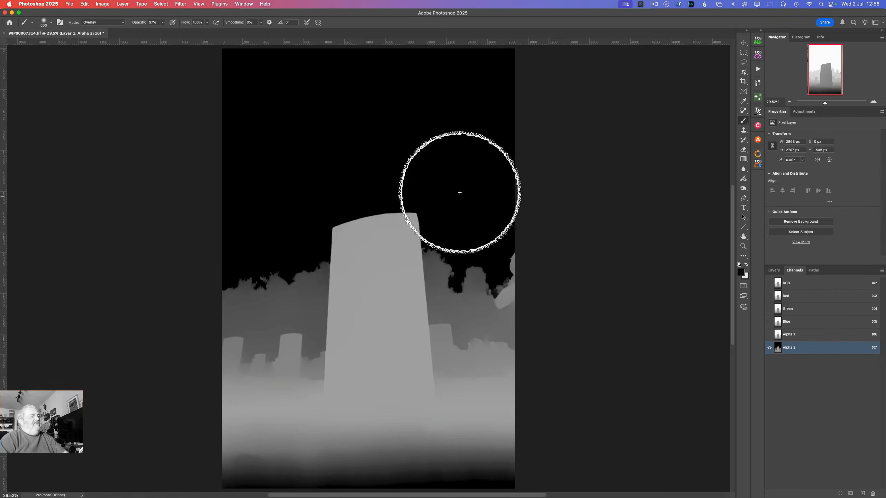
# Step: Duplicate the image as WIP00007314 copy and make Alpha 1 its only active and visible channel
pyautogui.click(102, 4)
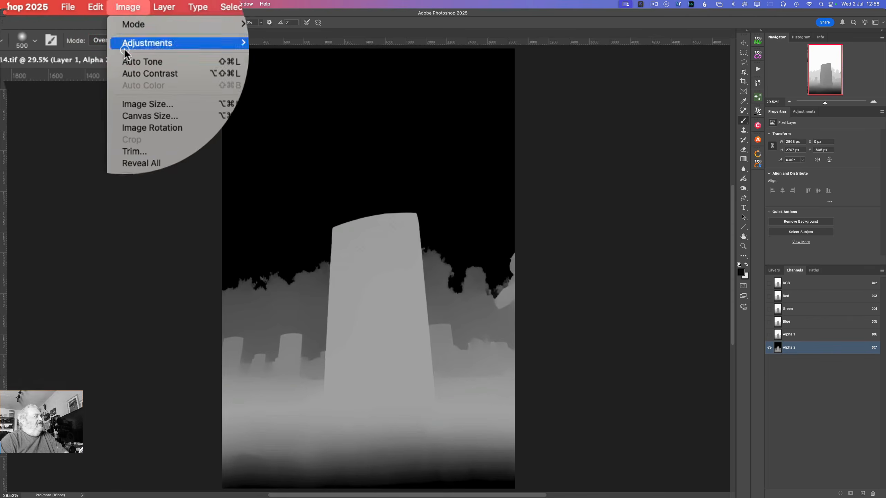
pyautogui.click(124, 122)
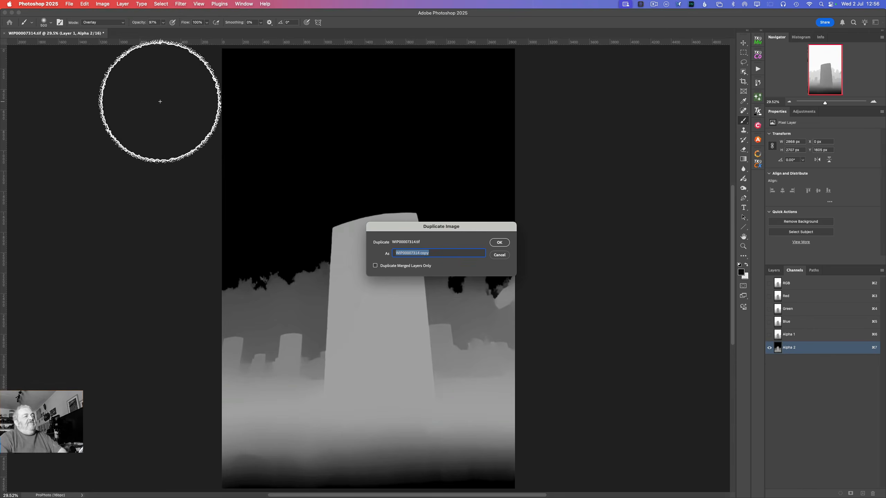
pyautogui.click(498, 244)
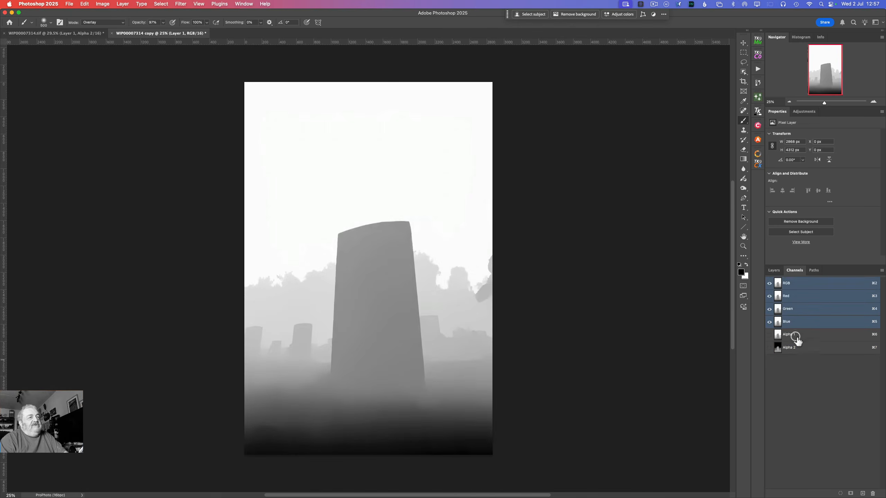
pyautogui.click(709, 344)
pyautogui.click(737, 346)
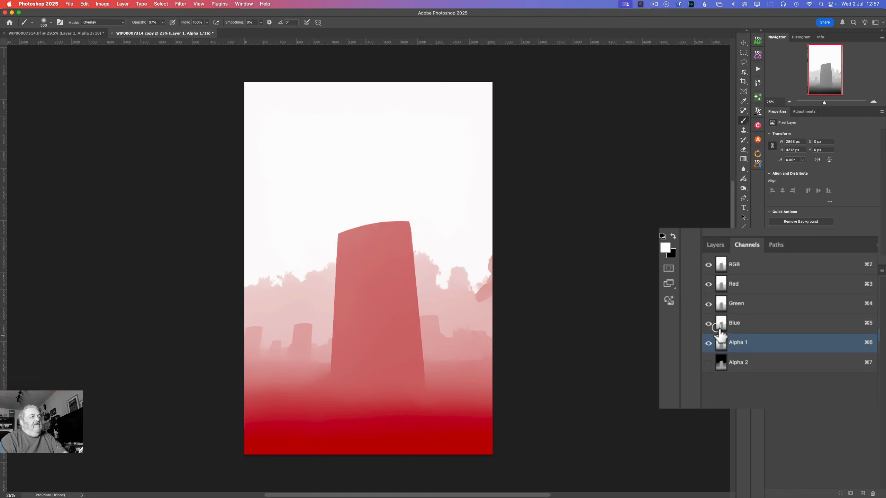
pyautogui.click(709, 285)
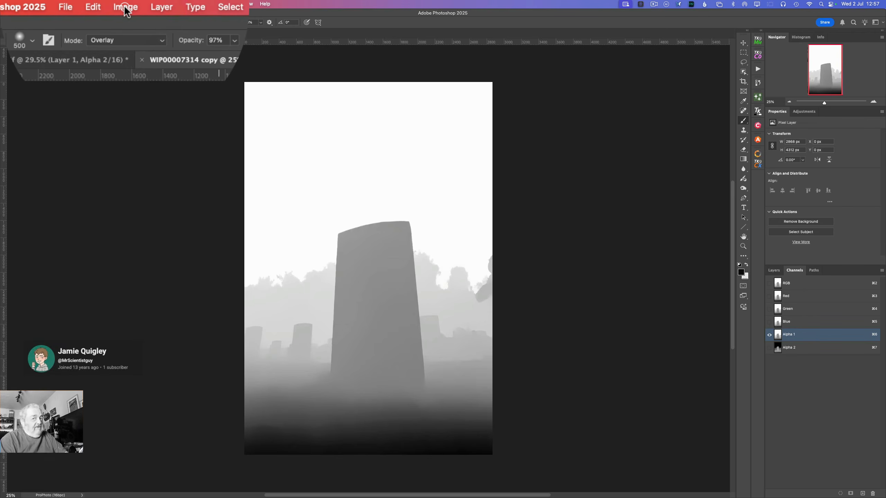
# Step: Convert the copy to Grayscale from its Alpha 1 channel, flattening the layers and discarding the other channels
pyautogui.click(125, 7)
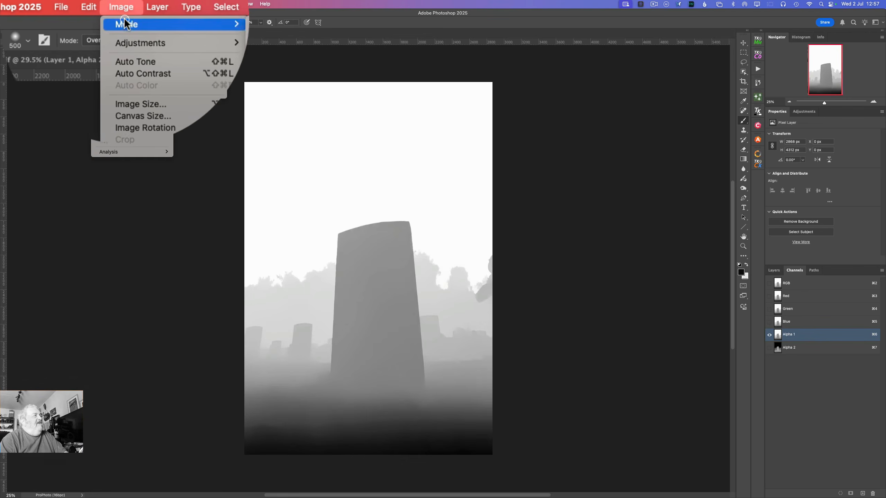
pyautogui.moveTo(131, 24)
pyautogui.click(206, 39)
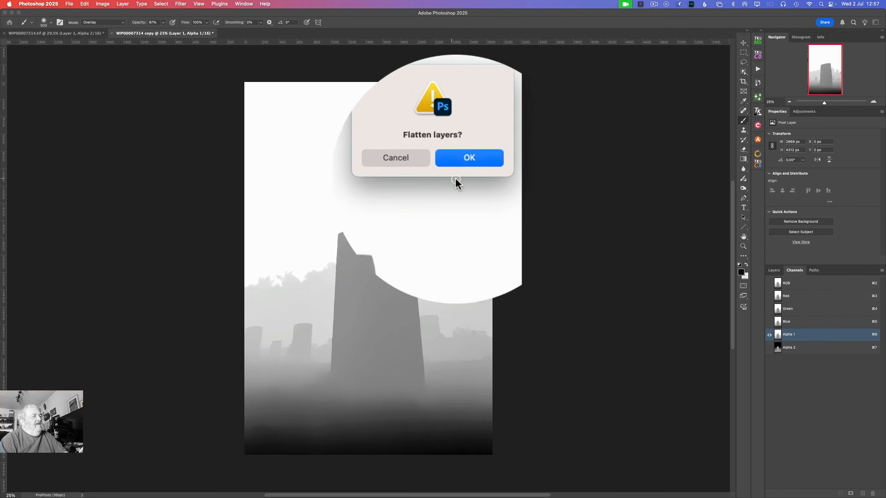
pyautogui.click(472, 166)
pyautogui.click(451, 157)
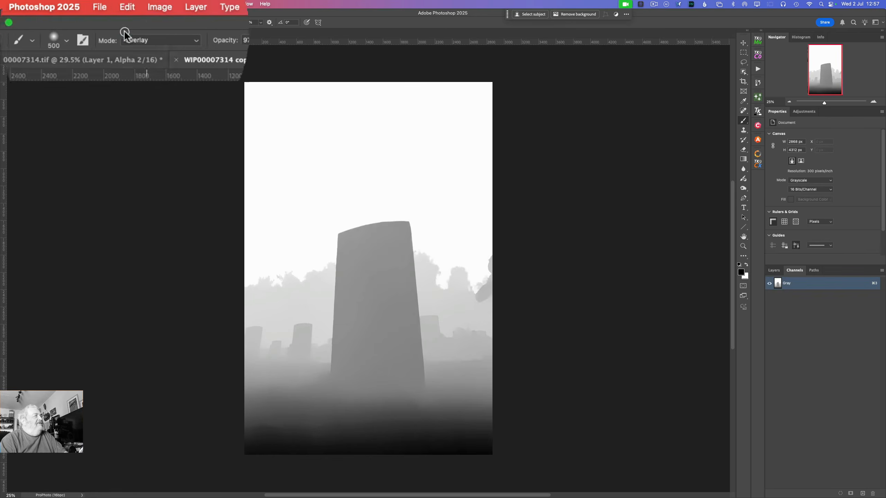
# Step: Convert the grayscale copy to 32 Bits/Channel and rotate the canvas 90° clockwise
pyautogui.click(106, 4)
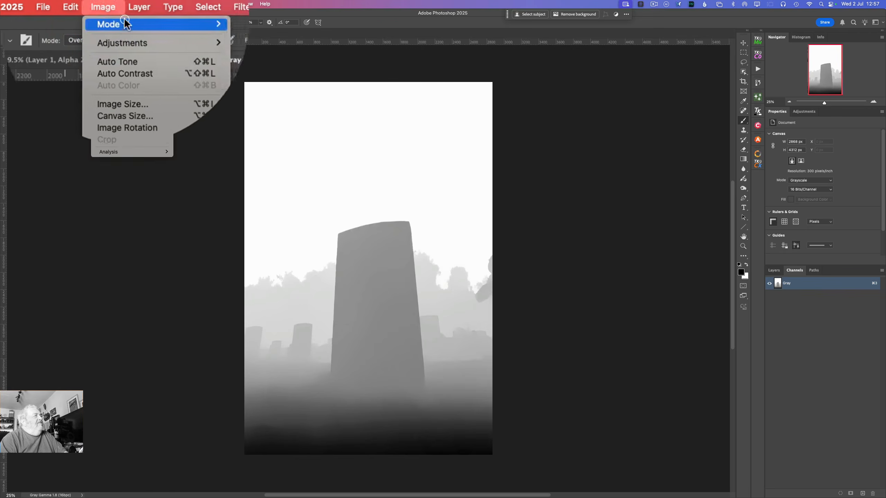
pyautogui.moveTo(118, 14)
pyautogui.click(195, 123)
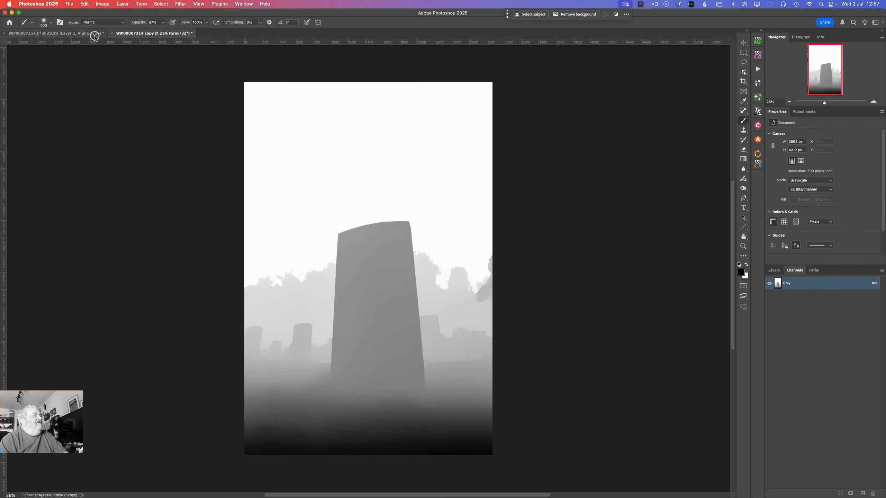
pyautogui.click(104, 5)
pyautogui.moveTo(124, 125)
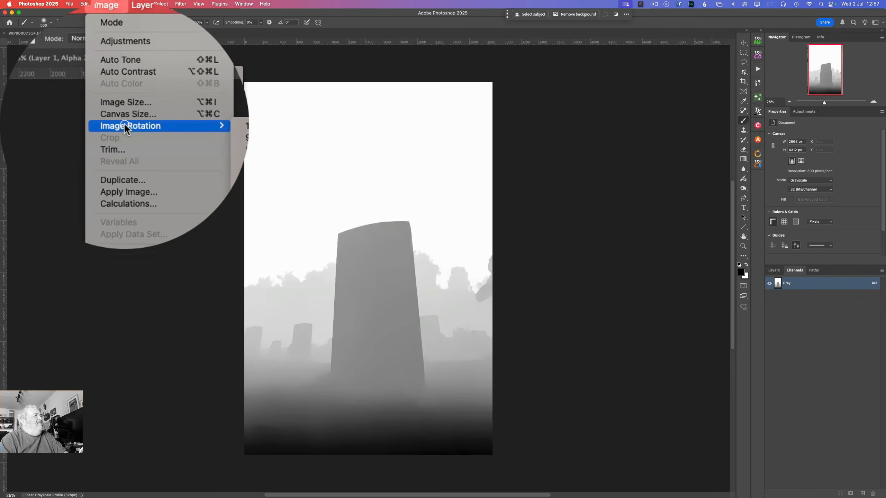
pyautogui.click(202, 124)
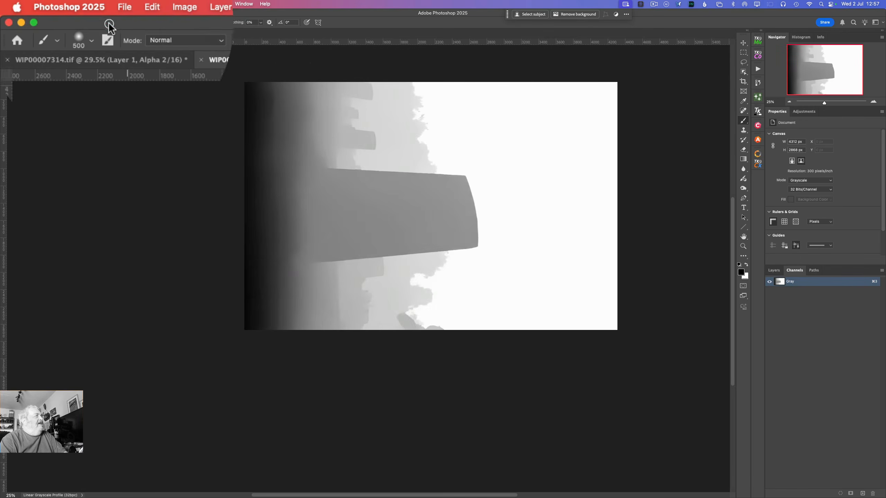
# Step: Save the rotated mask as LSDM in Portable Bit Map format in the DT Raster Mask folder
pyautogui.click(122, 9)
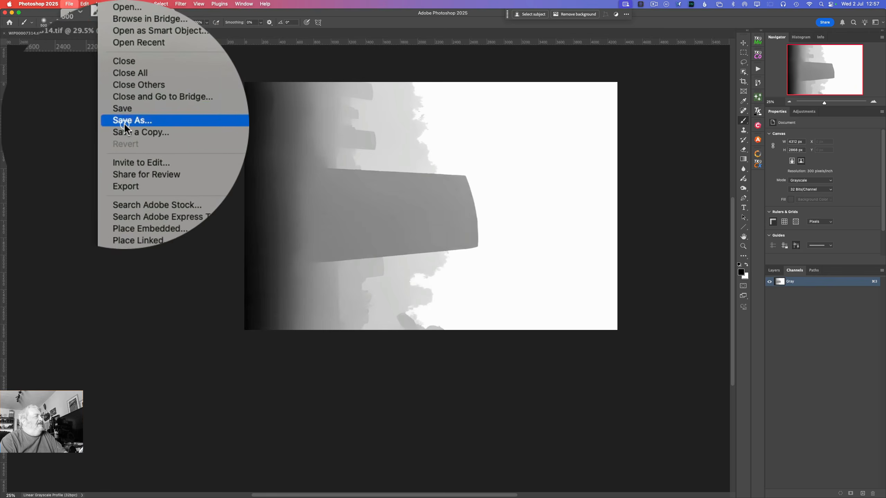
pyautogui.click(95, 139)
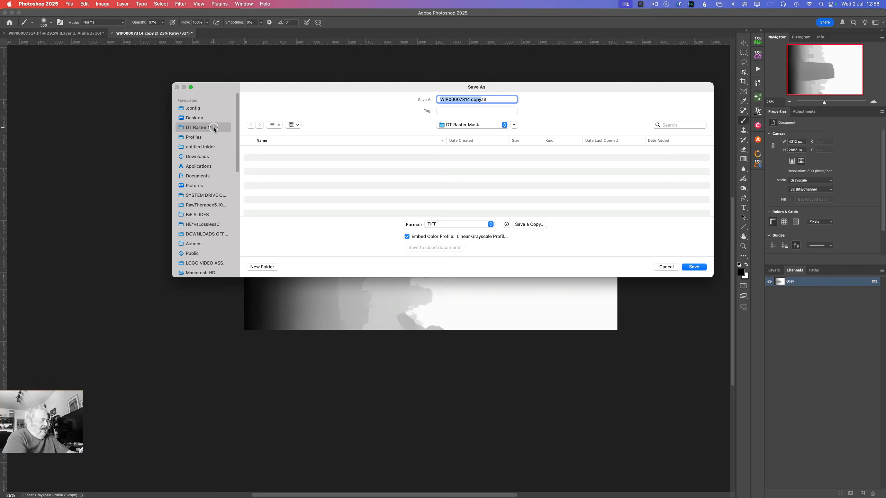
pyautogui.write('LS')
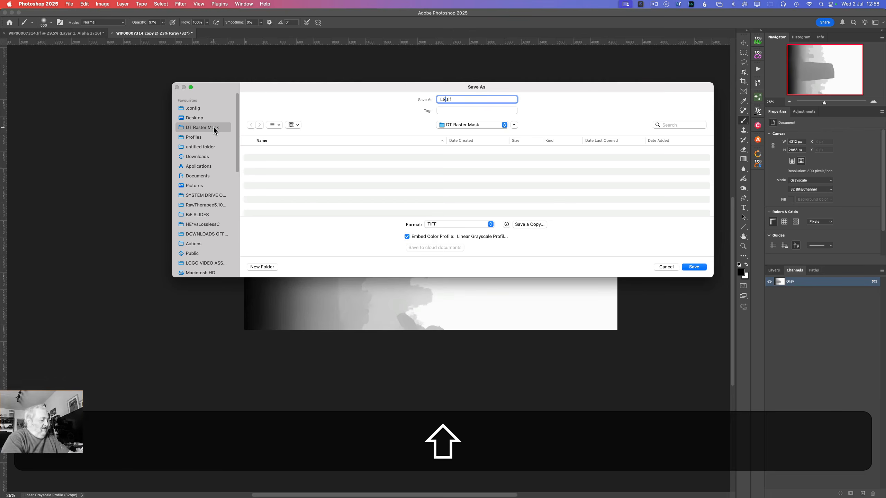
pyautogui.write('D')
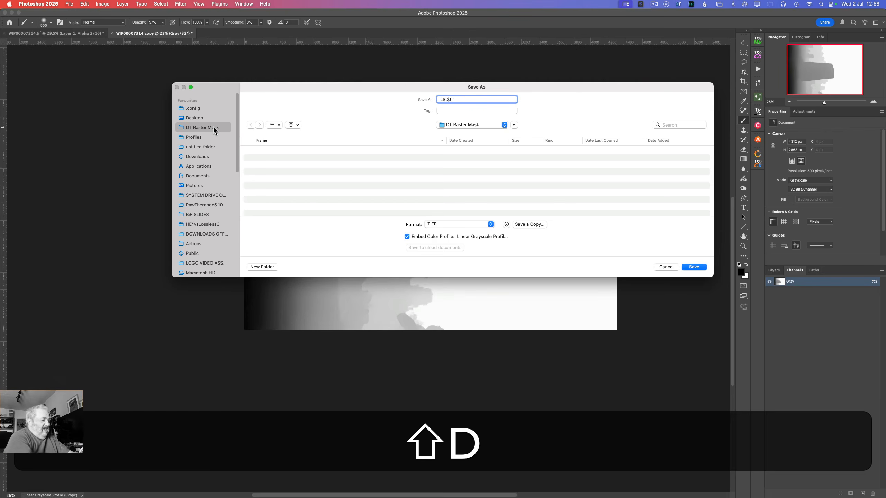
pyautogui.write('M')
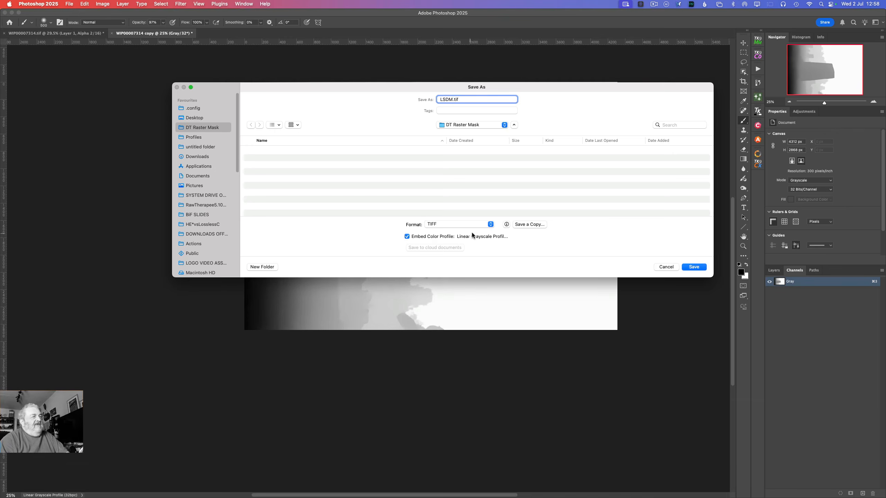
pyautogui.click(491, 224)
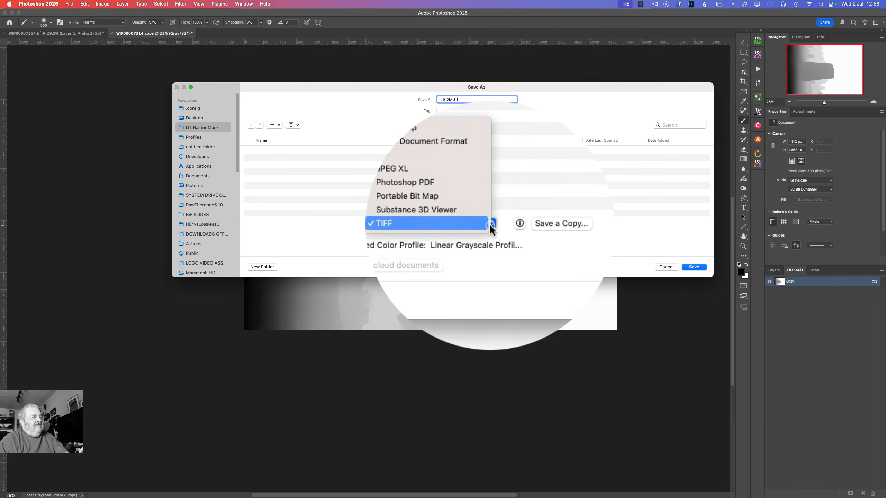
pyautogui.click(445, 209)
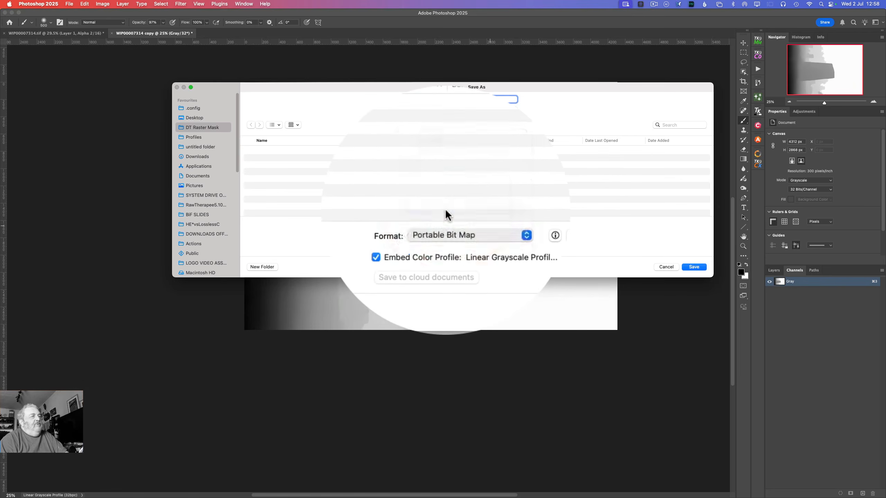
pyautogui.click(688, 268)
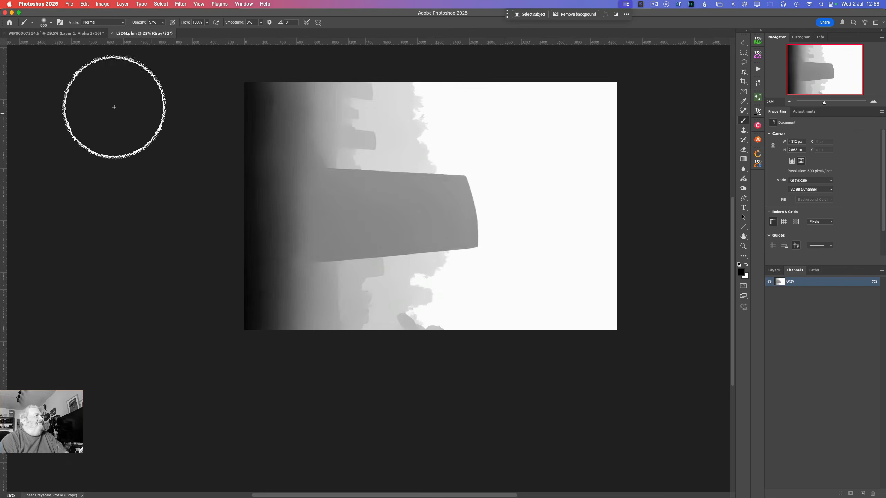
# Step: Return to WIP00007314.tif and convert it to Grayscale from its Alpha 2 channel, flattening the layers and discarding the other channels
pyautogui.click(63, 34)
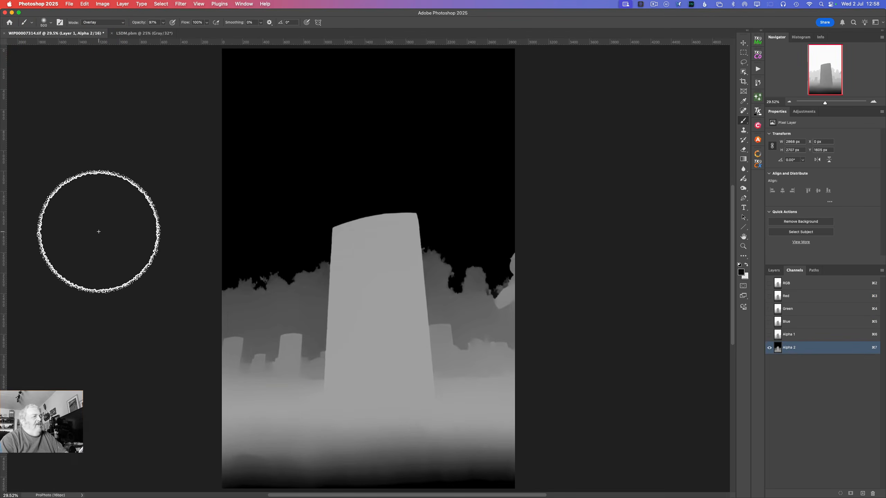
pyautogui.click(807, 363)
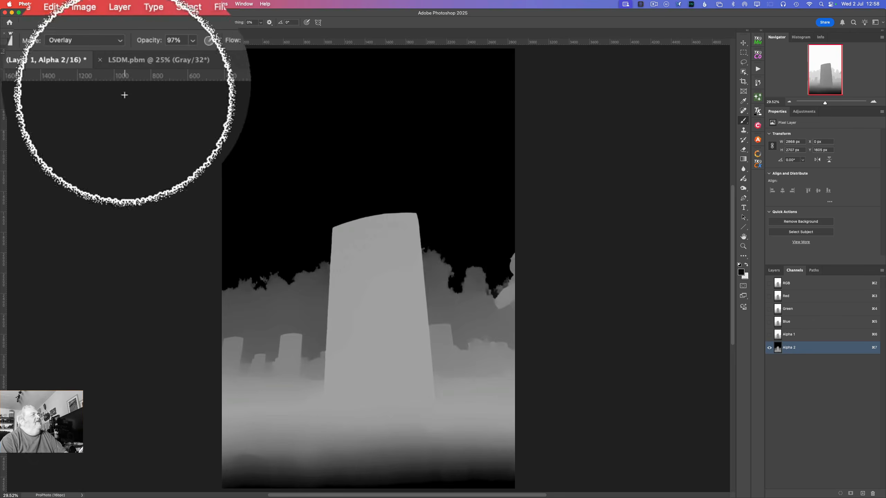
pyautogui.click(119, 7)
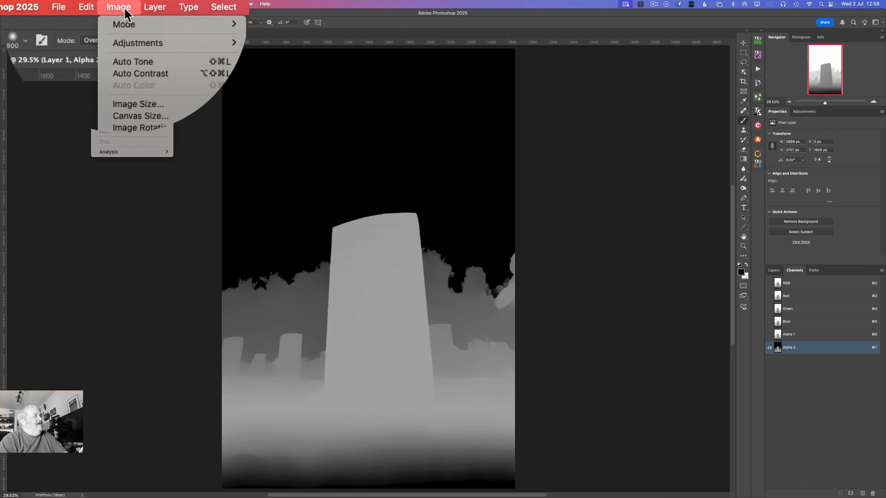
pyautogui.moveTo(147, 24)
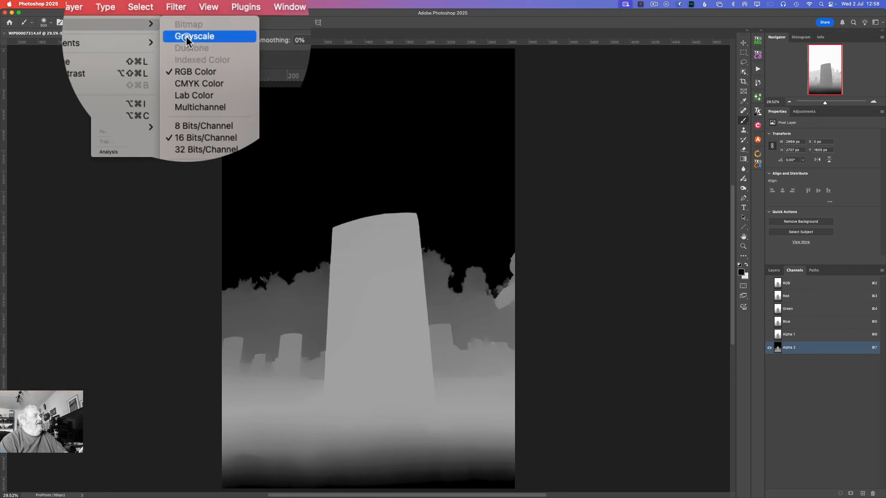
pyautogui.click(186, 39)
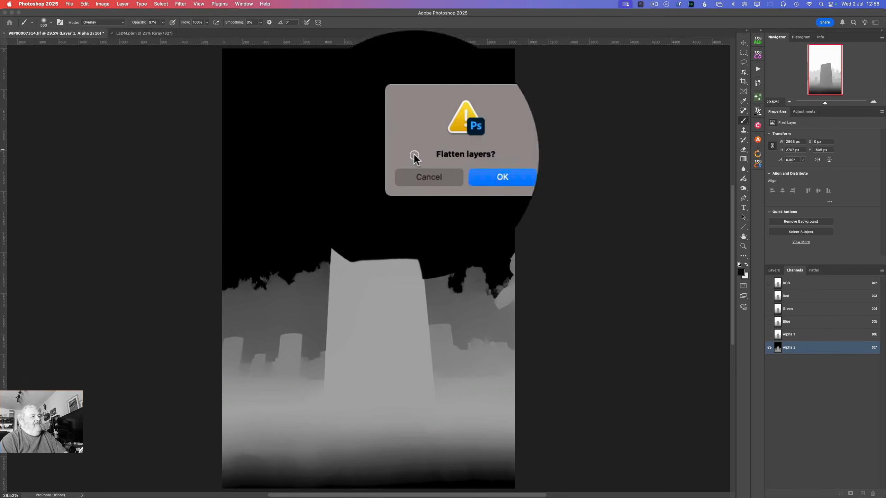
pyautogui.click(457, 170)
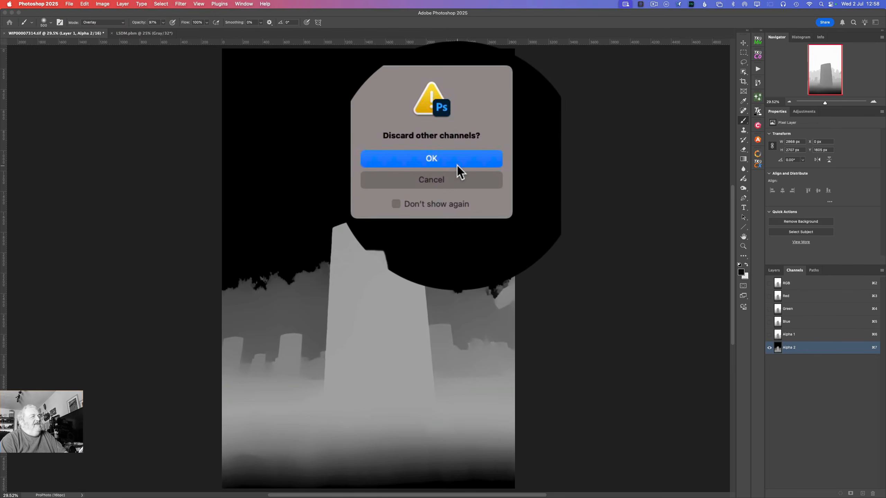
pyautogui.click(457, 166)
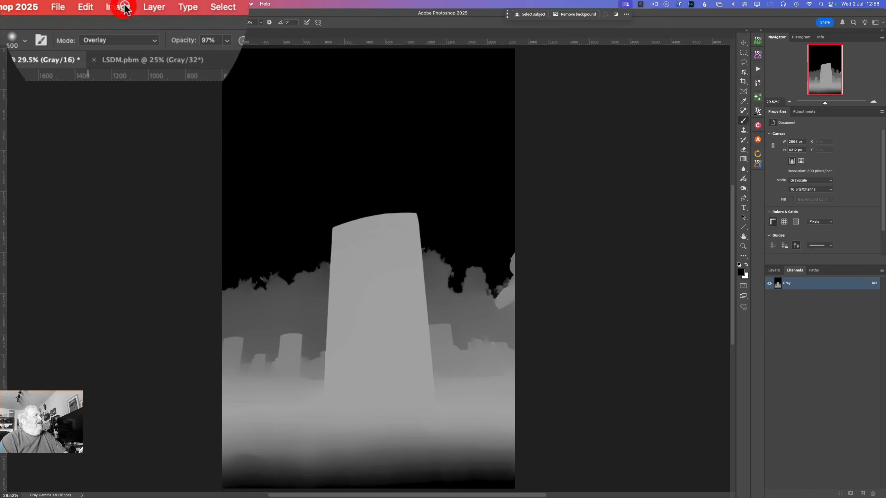
# Step: Convert the Alpha 2 grayscale image WIP00007314.tif to 32 Bits/Channel and rotate its canvas 90° clockwise
pyautogui.click(102, 4)
pyautogui.moveTo(126, 26)
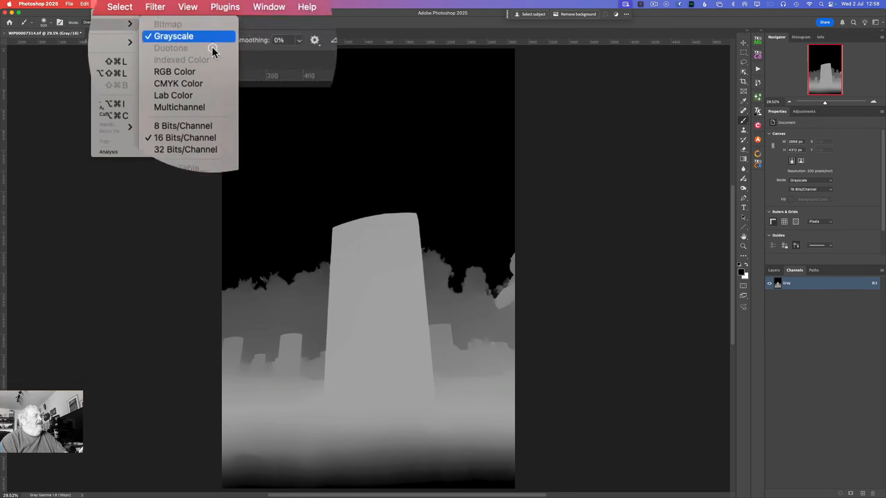
pyautogui.click(188, 125)
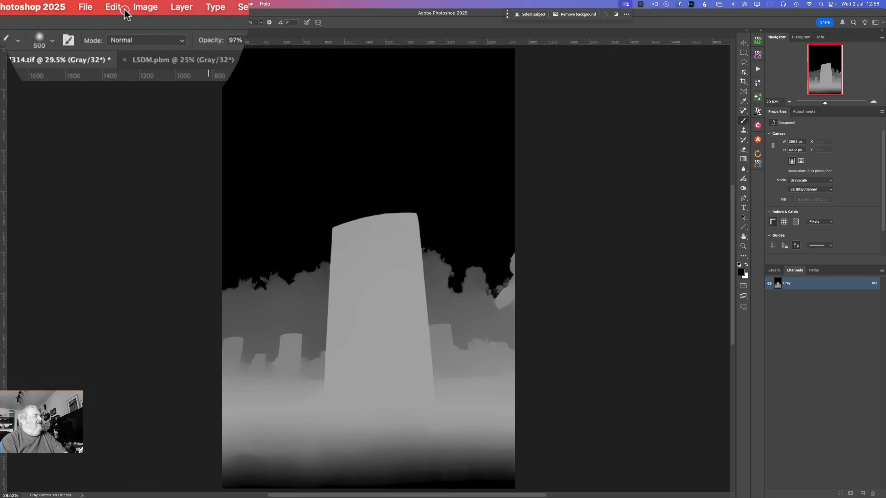
pyautogui.click(103, 4)
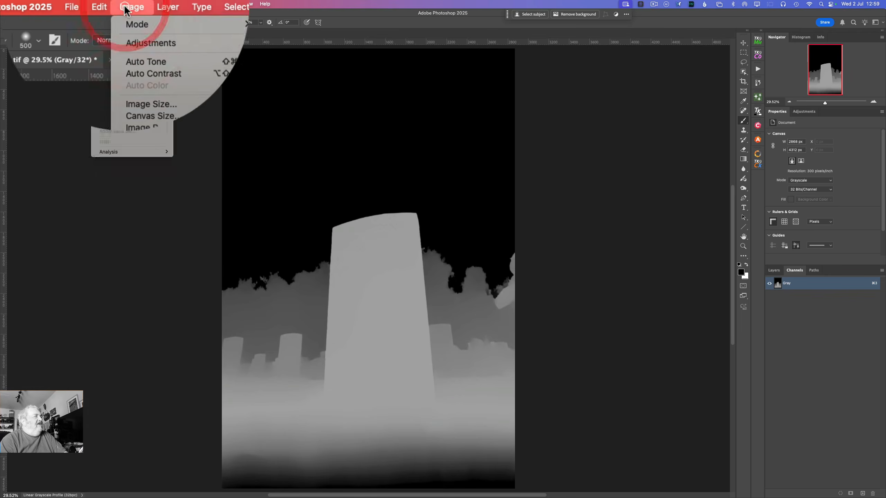
pyautogui.moveTo(124, 128)
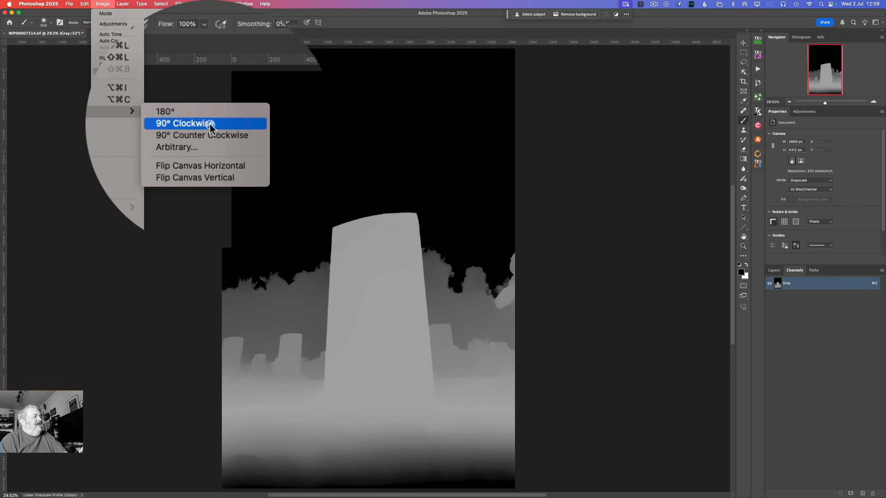
pyautogui.click(210, 124)
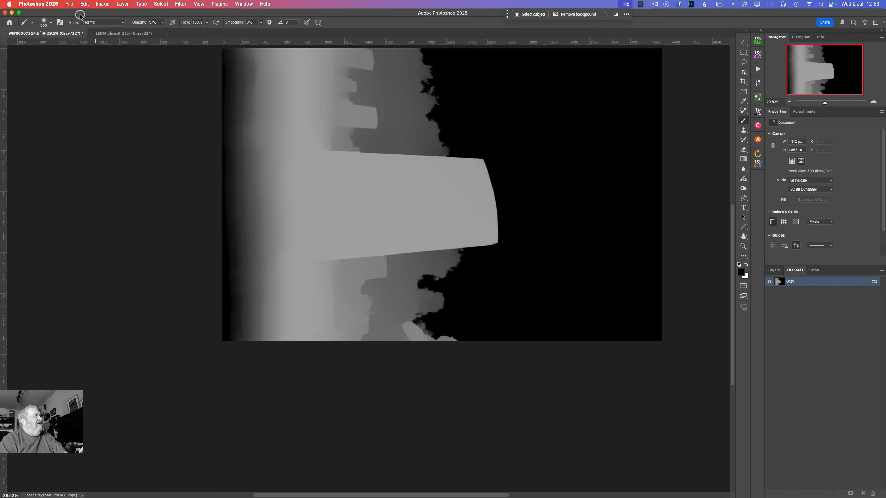
# Step: Save the rotated mask as DSDM in Portable Bit Map format in the DT Raster Mask folder
pyautogui.click(66, 4)
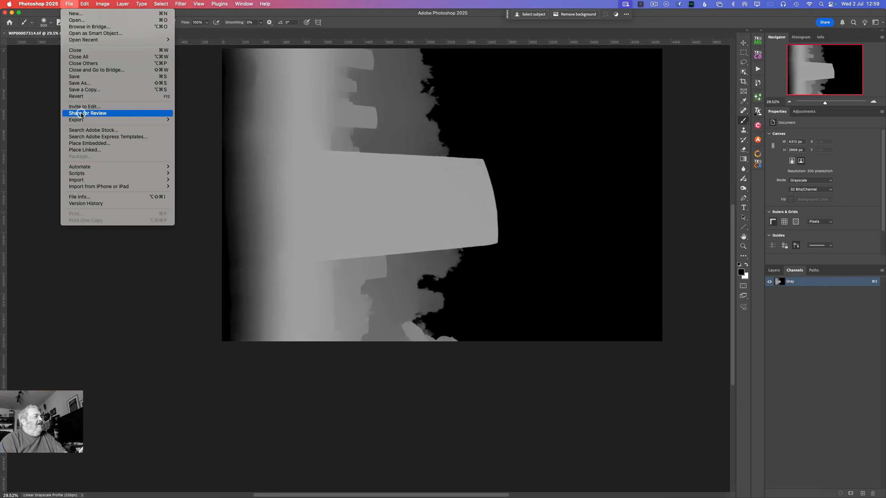
pyautogui.click(84, 84)
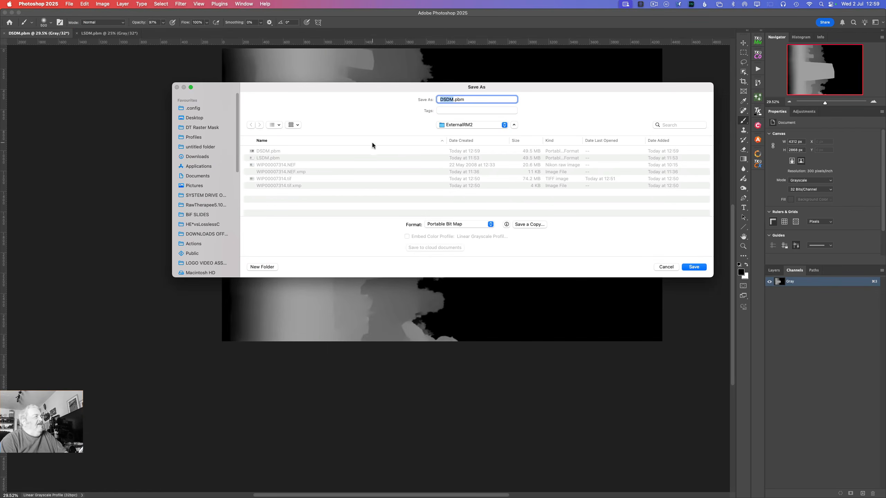
pyautogui.click(212, 127)
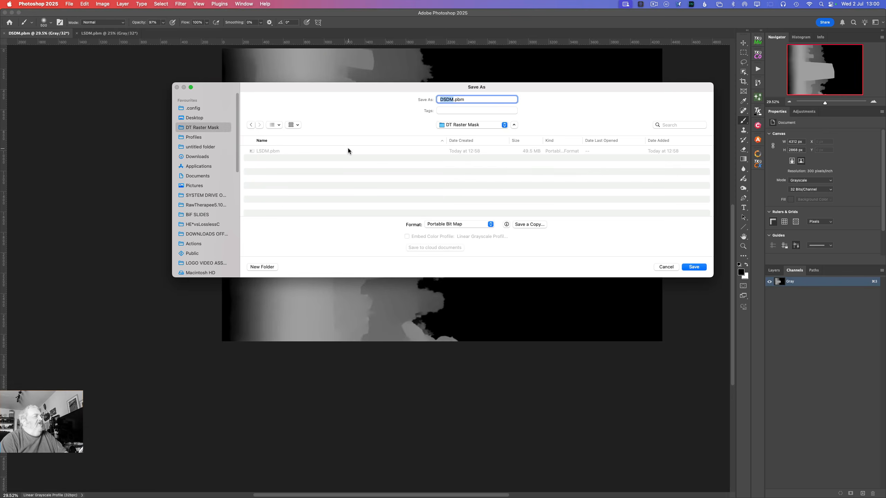
pyautogui.click(204, 128)
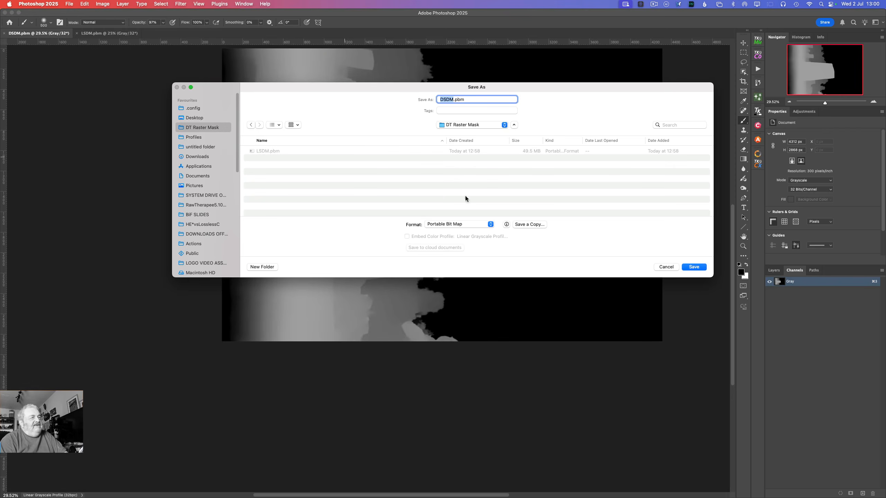
pyautogui.click(685, 269)
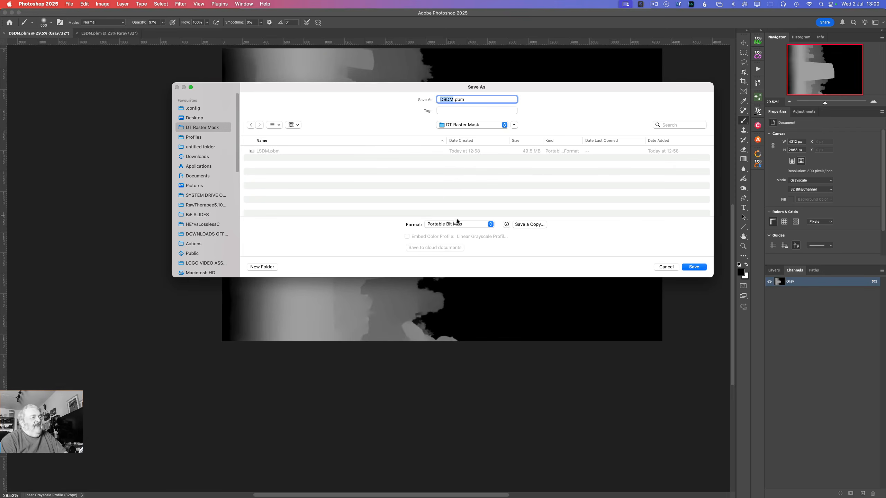
pyautogui.click(697, 267)
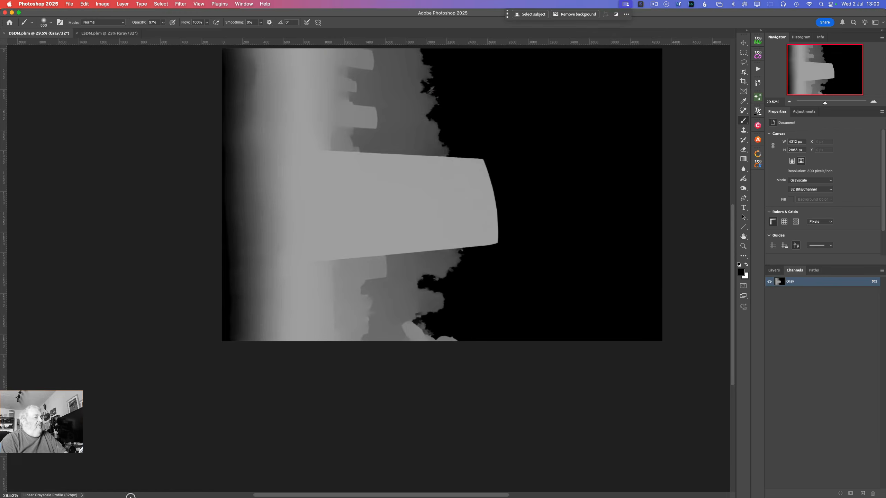
# Step: Switch to Finder and rename DSDM.pbm in the DT Raster Mask folder to DSDM.pfm
pyautogui.moveTo(105, 496)
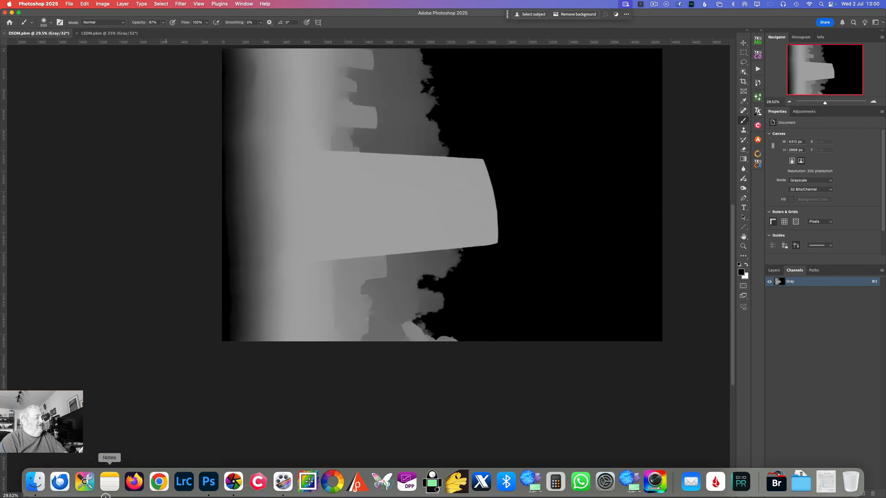
pyautogui.click(36, 482)
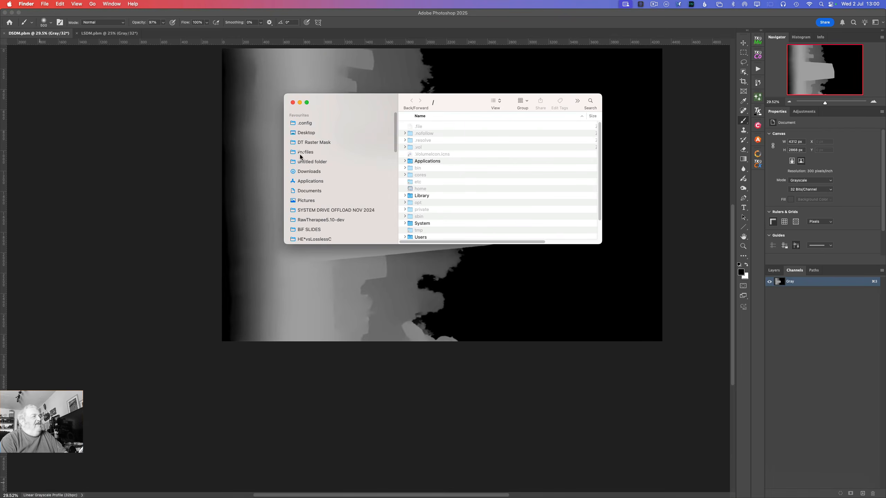
pyautogui.click(309, 141)
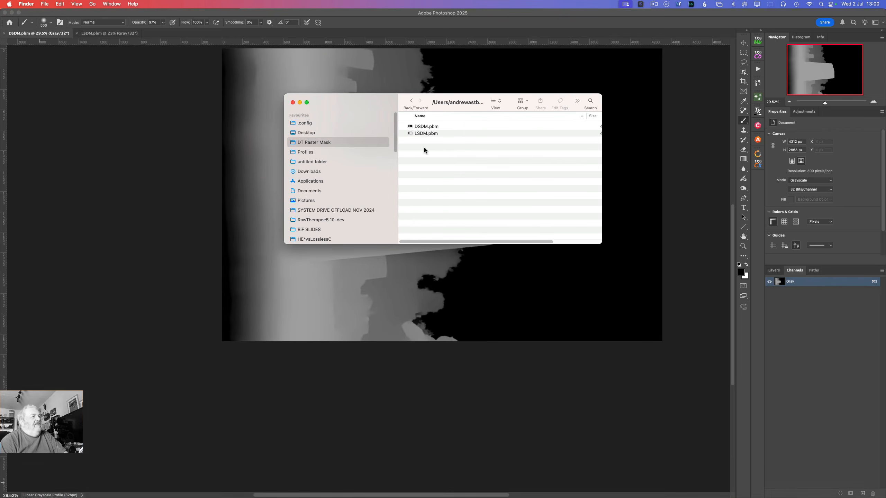
pyautogui.rightClick(431, 128)
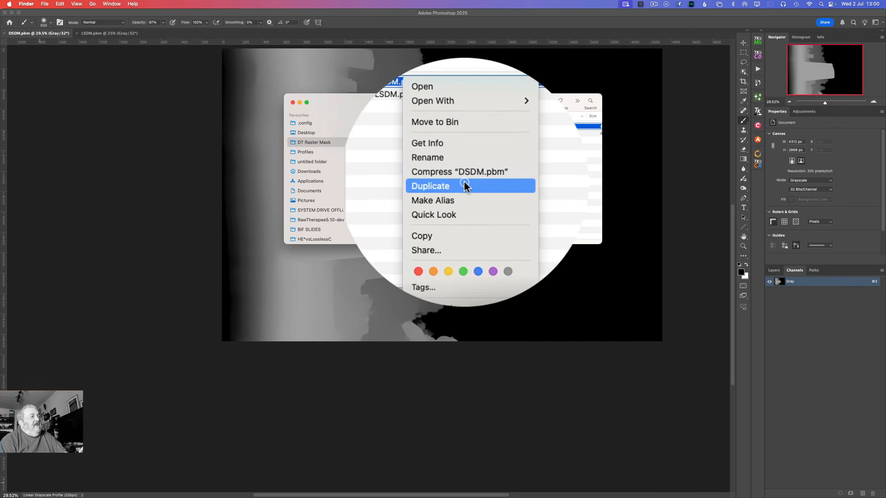
pyautogui.click(453, 171)
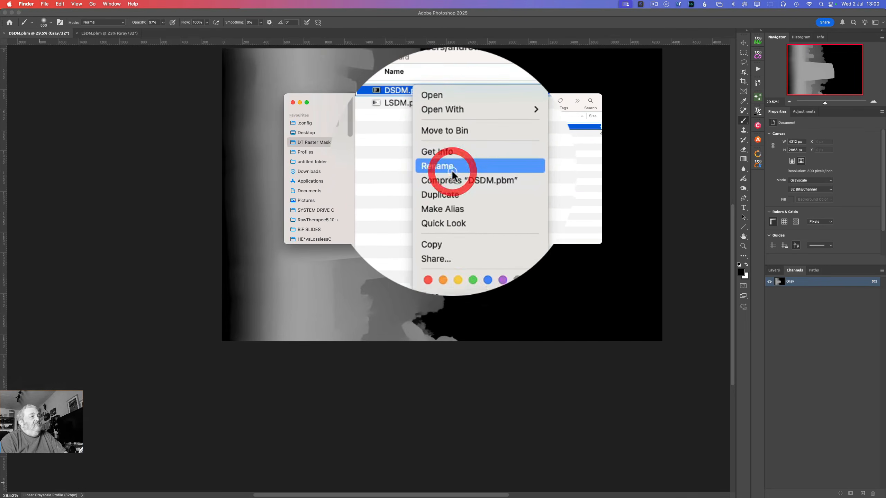
pyautogui.click(434, 128)
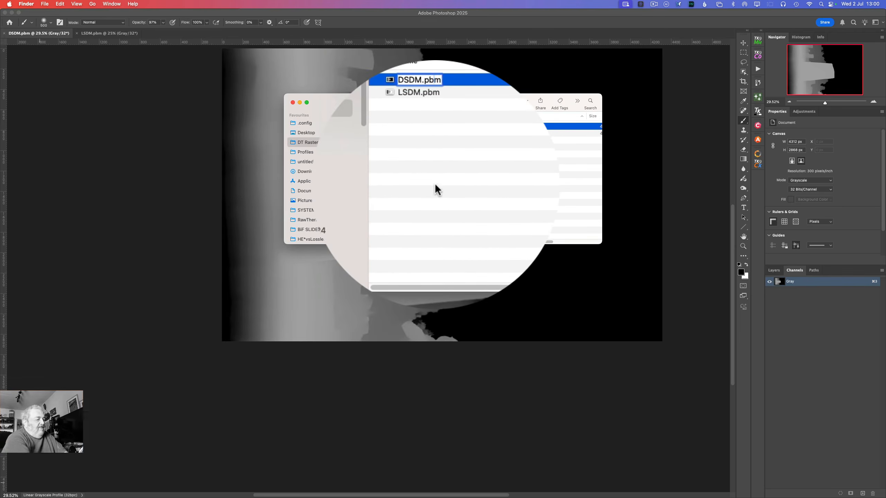
pyautogui.press('BackSpace')
pyautogui.write('f')
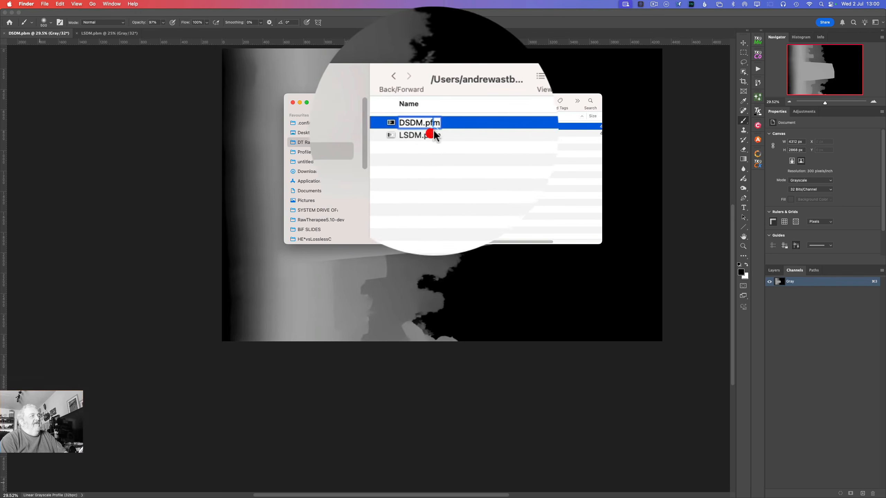
# Step: Rename LSDM.pbm to LSDM.pfm in the same folder and close the Finder window
pyautogui.click(432, 132)
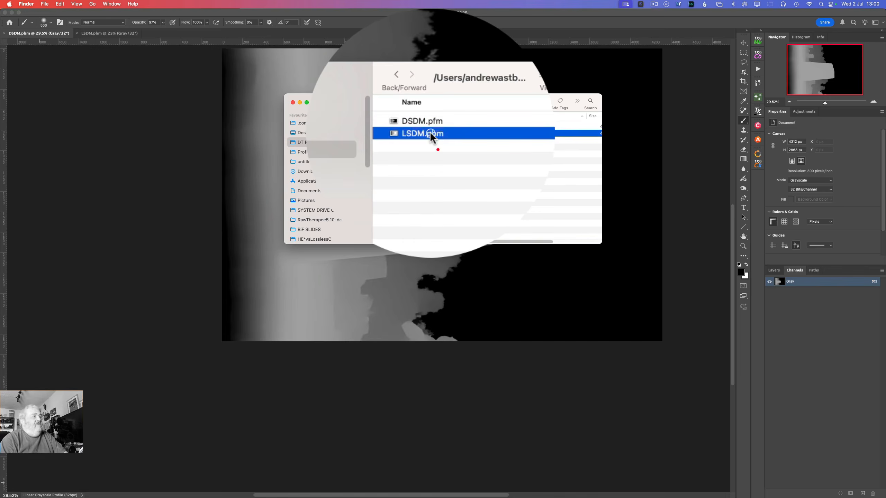
pyautogui.rightClick(430, 132)
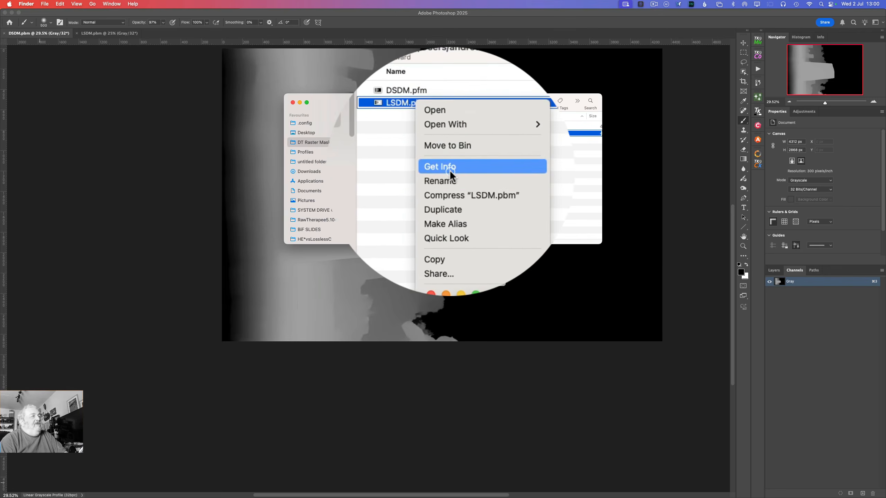
pyautogui.click(450, 178)
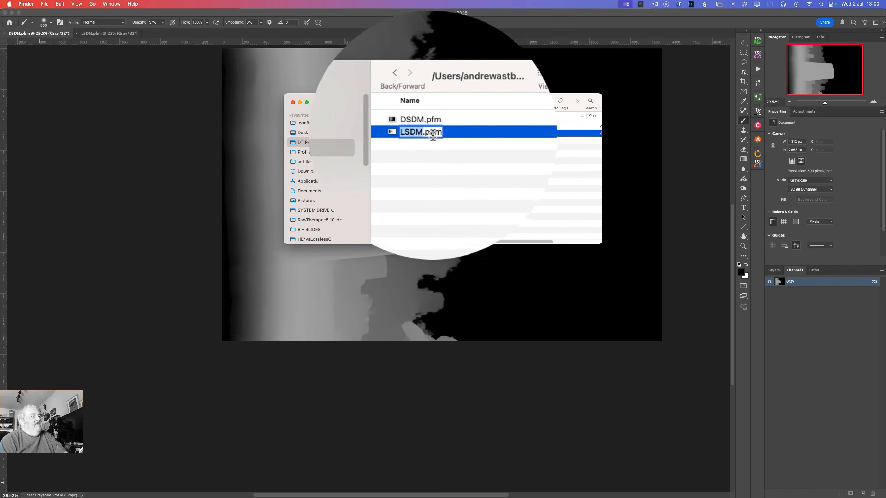
pyautogui.click(433, 134)
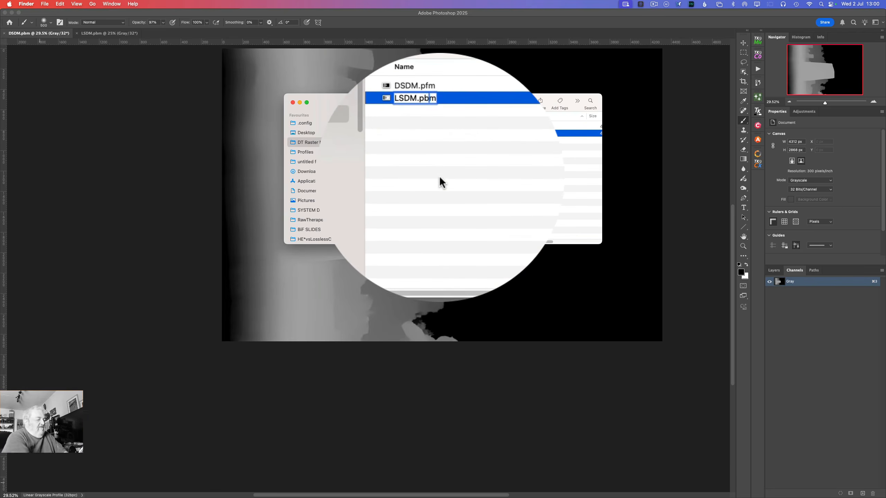
pyautogui.press('BackSpace')
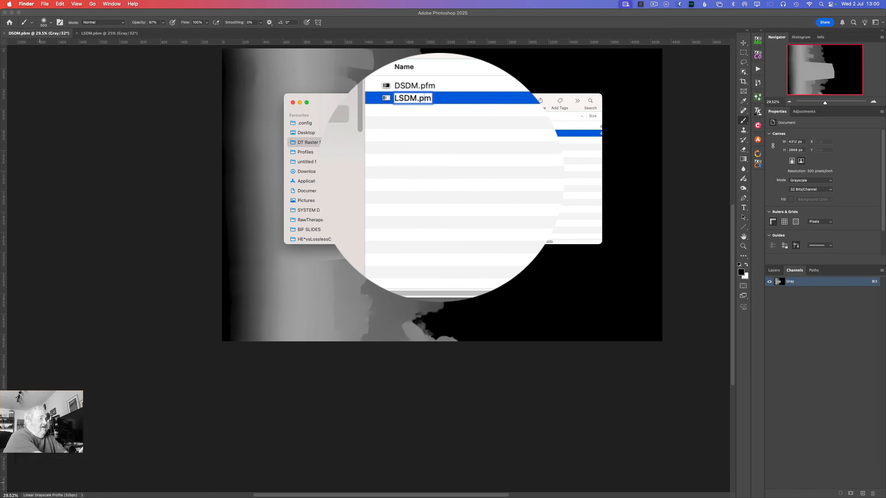
pyautogui.write('f')
pyautogui.click(464, 167)
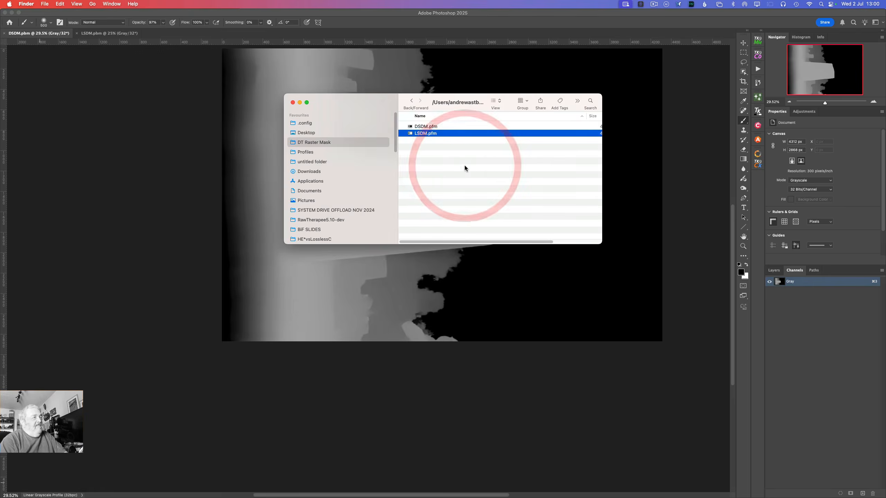
pyautogui.click(293, 102)
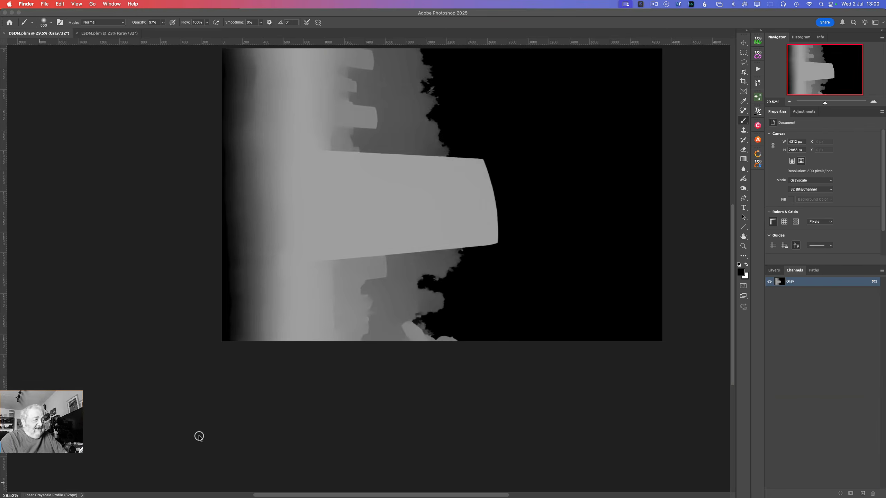
# Step: Switch to darktable and delete the TIFF version of the headstone photo from the ExternalRM2 film roll
pyautogui.moveTo(203, 496)
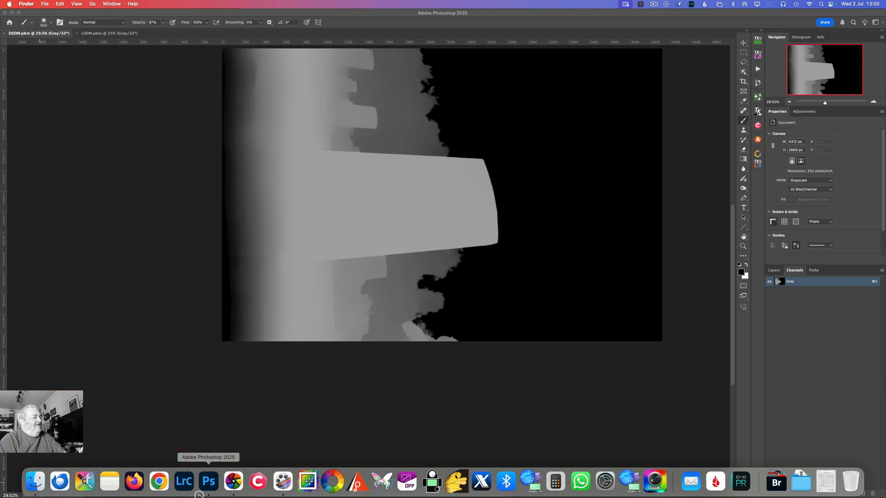
pyautogui.click(234, 483)
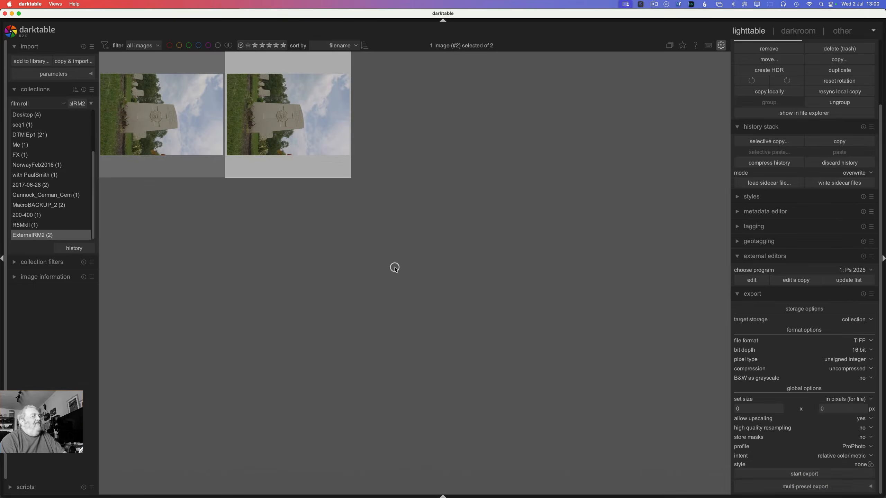
pyautogui.click(299, 121)
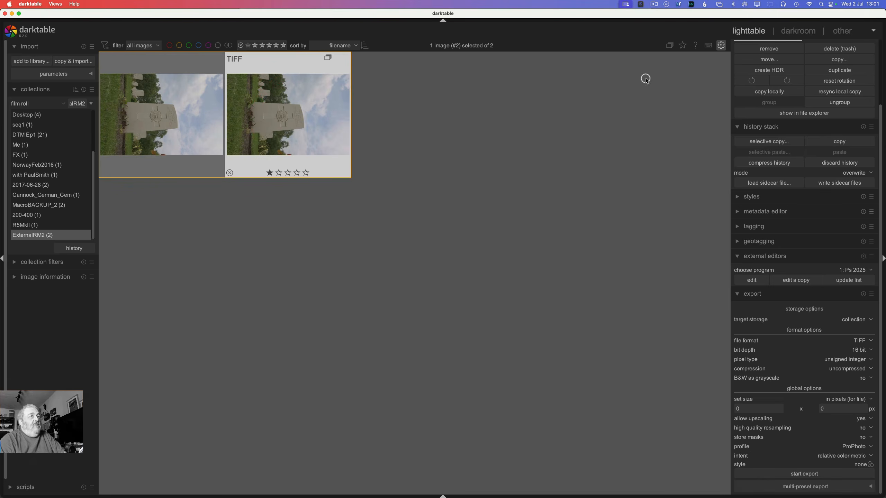
pyautogui.click(846, 49)
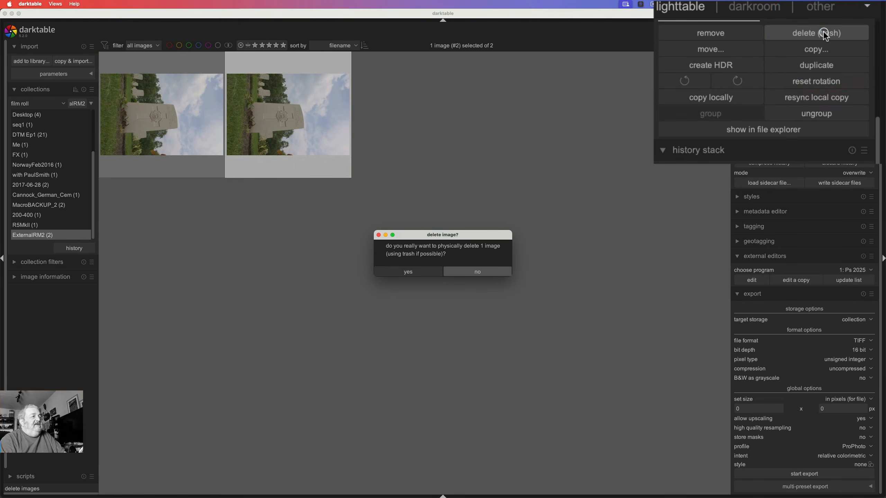
pyautogui.click(409, 272)
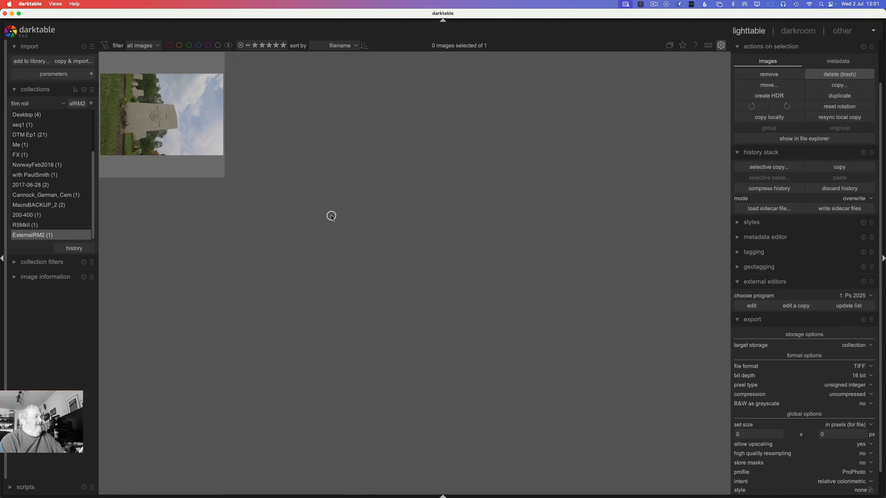
# Step: Open the headstone photo in the darkroom and load DSDM.pfm from DT Raster Mask into the external raster masks module
pyautogui.click(151, 119)
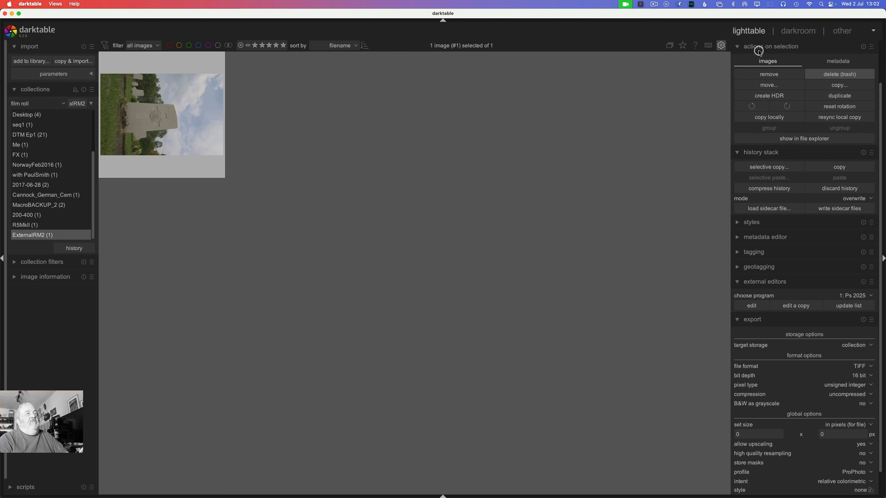
pyautogui.click(790, 30)
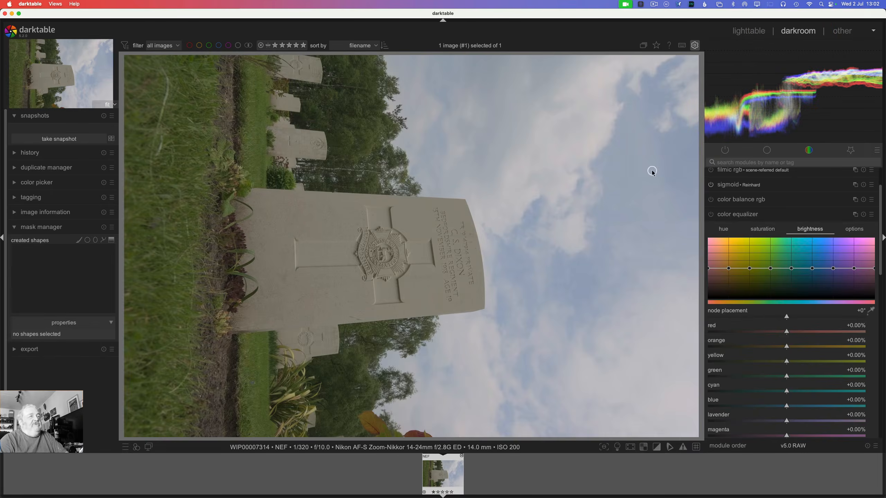
pyautogui.click(841, 151)
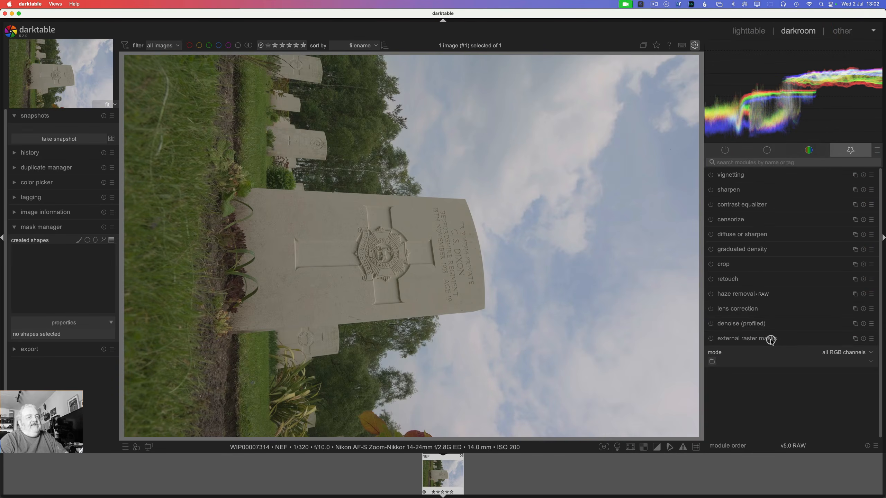
pyautogui.click(712, 362)
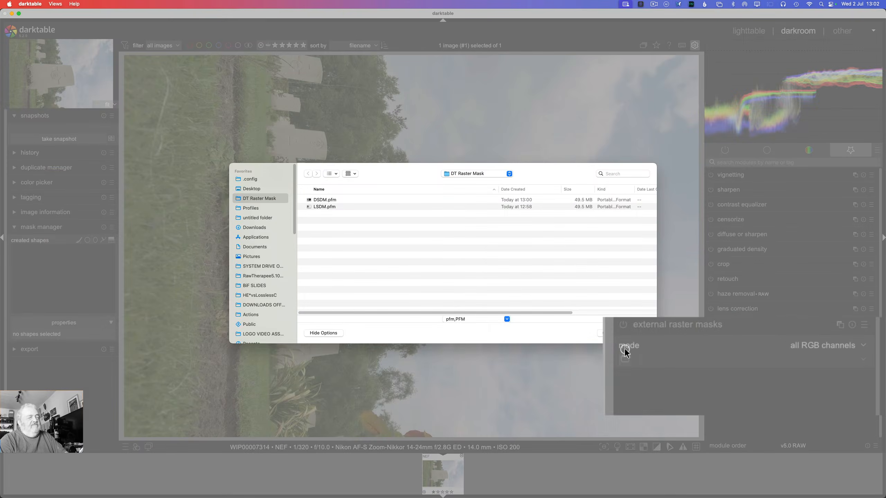
pyautogui.click(327, 200)
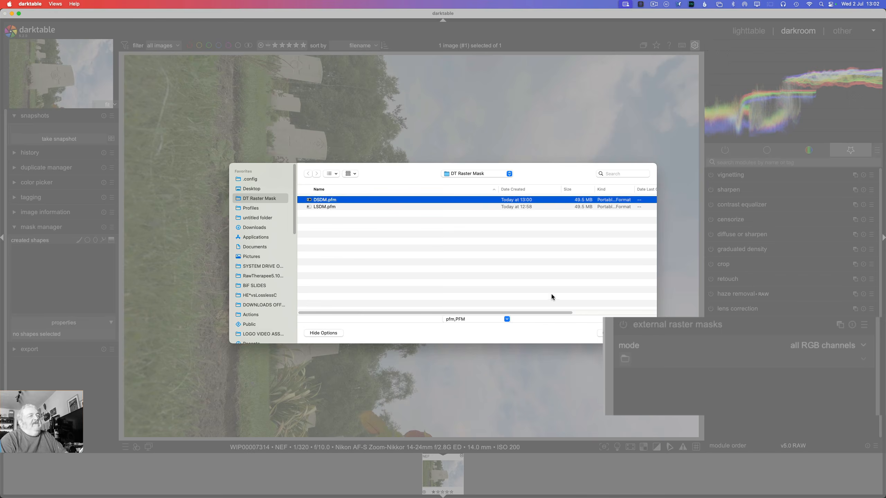
pyautogui.click(638, 334)
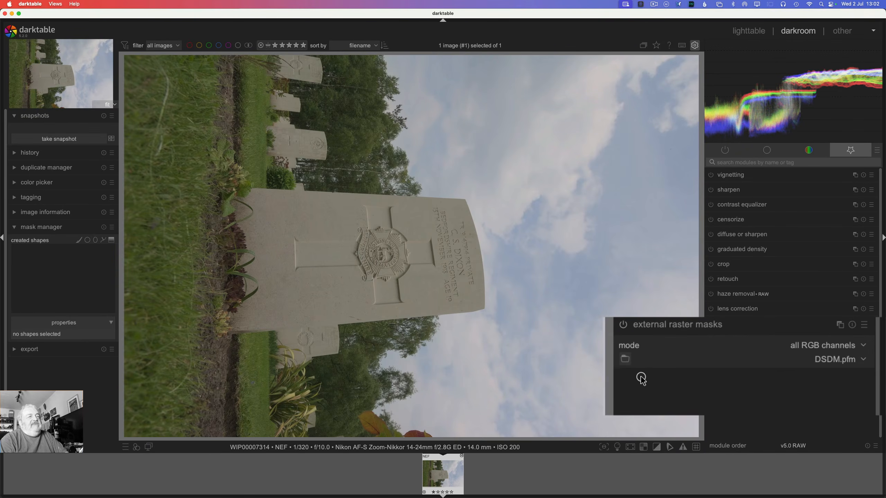
# Step: Name the external raster masks instance DSDM
pyautogui.keyDown('ctrl'); pyautogui.click(729, 327); pyautogui.keyUp('ctrl')
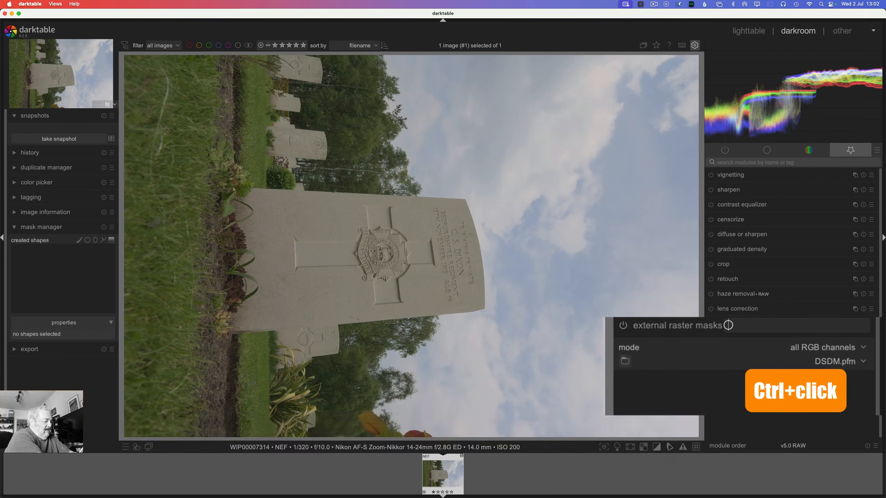
pyautogui.write('S')
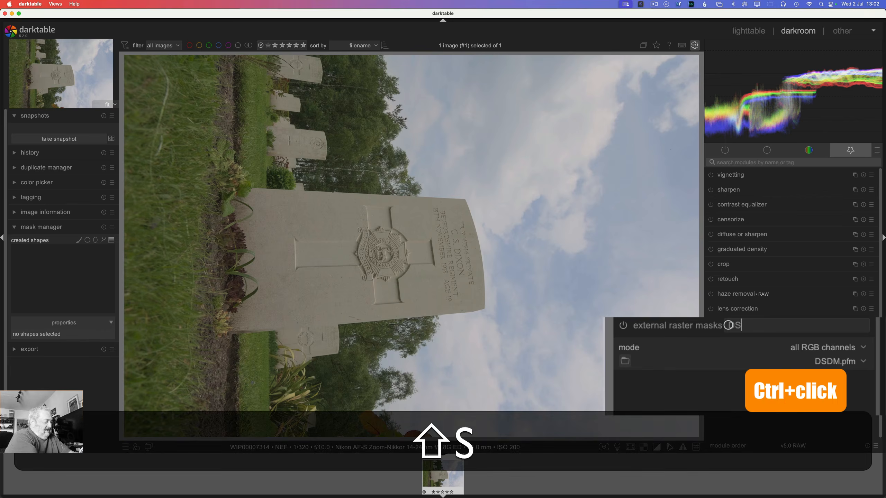
pyautogui.write('DM')
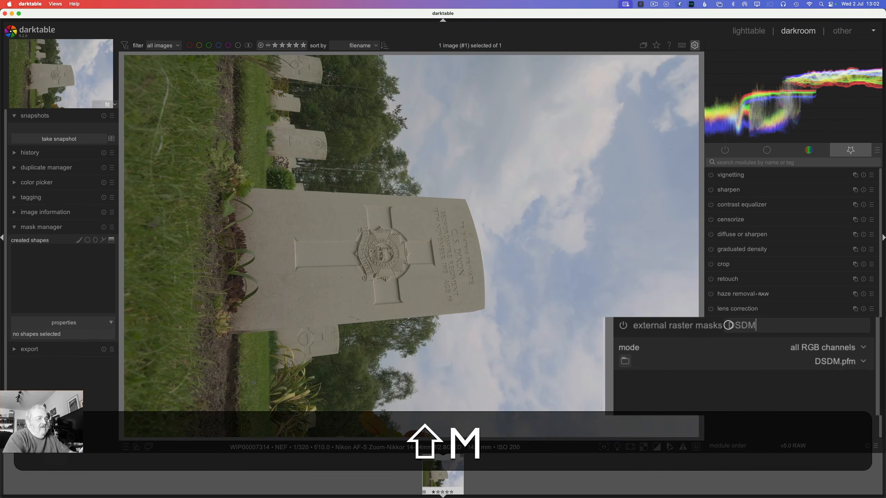
pyautogui.press('Return')
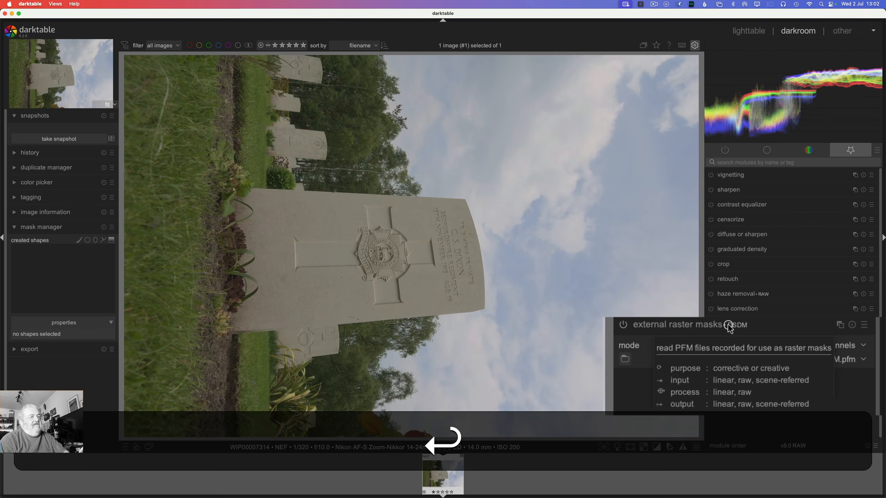
# Step: Create a new instance of external raster masks and load LSDM.pfm into it
pyautogui.click(841, 326)
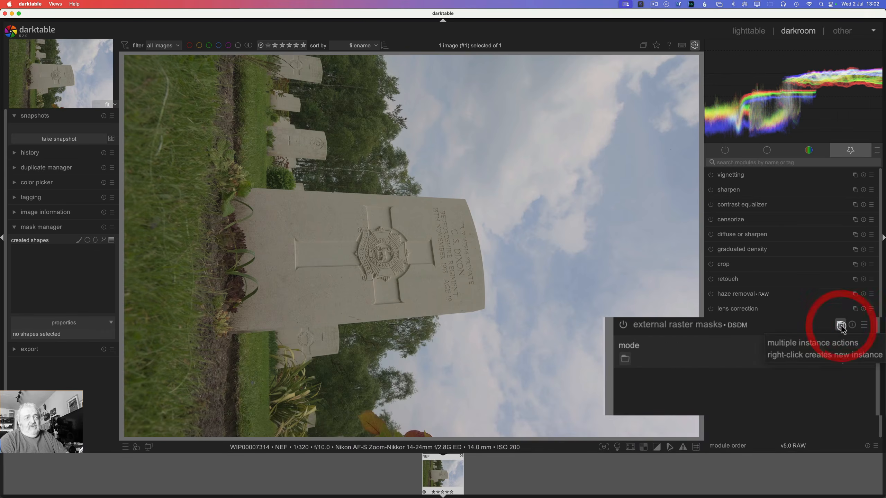
pyautogui.click(810, 339)
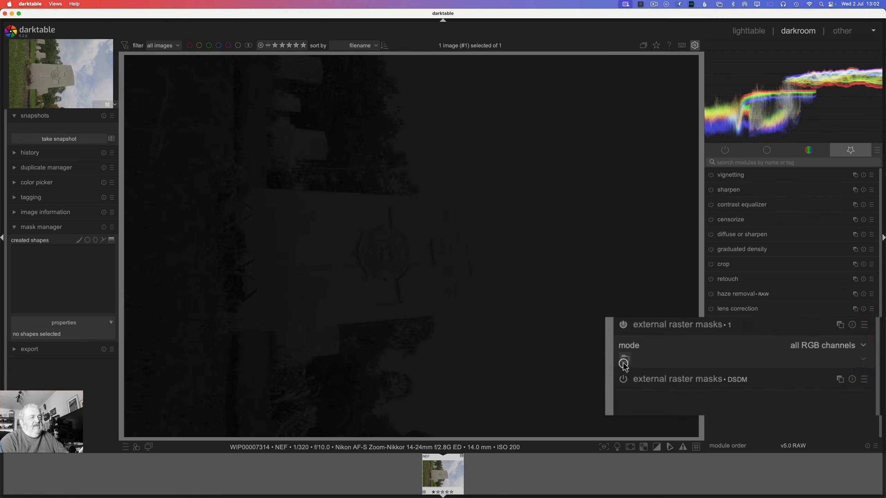
pyautogui.click(625, 359)
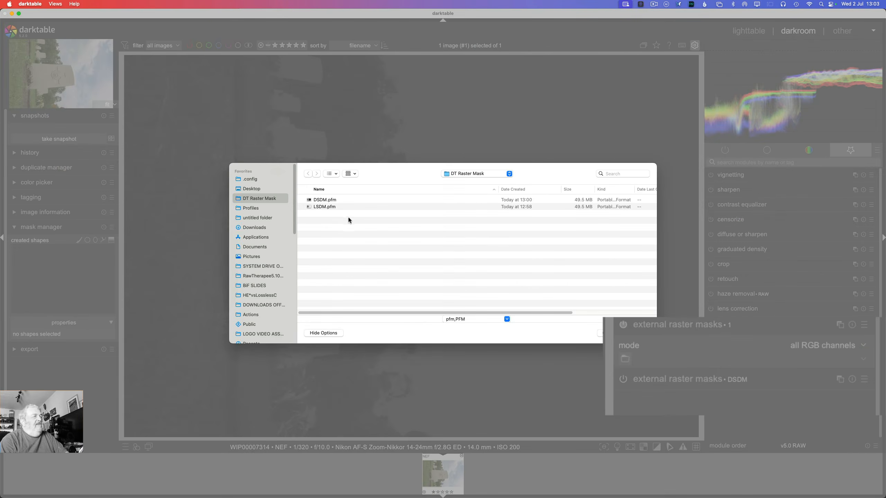
pyautogui.click(323, 207)
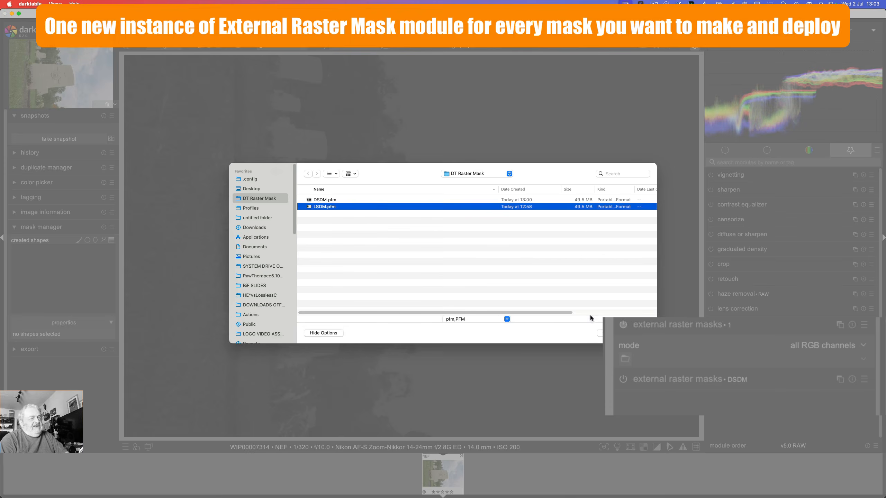
pyautogui.click(634, 333)
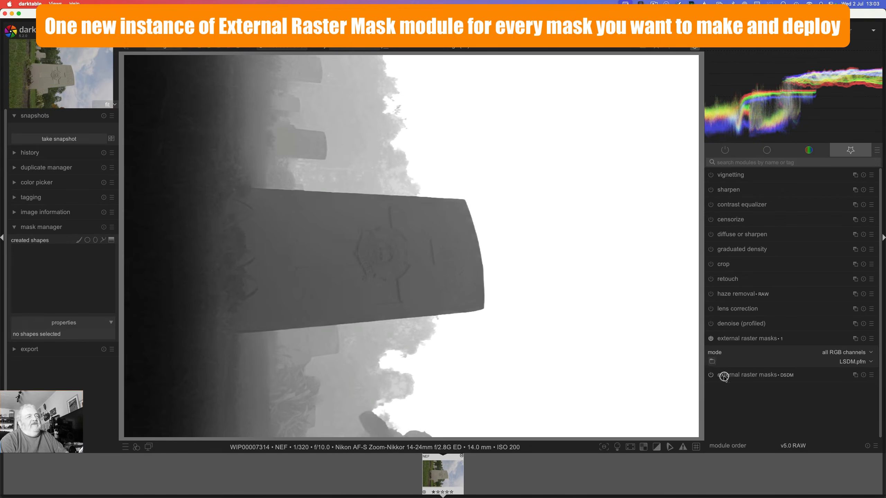
# Step: Rename the new external raster masks instance to LSDM
pyautogui.click(712, 362)
pyautogui.click(788, 341)
pyautogui.click(787, 340)
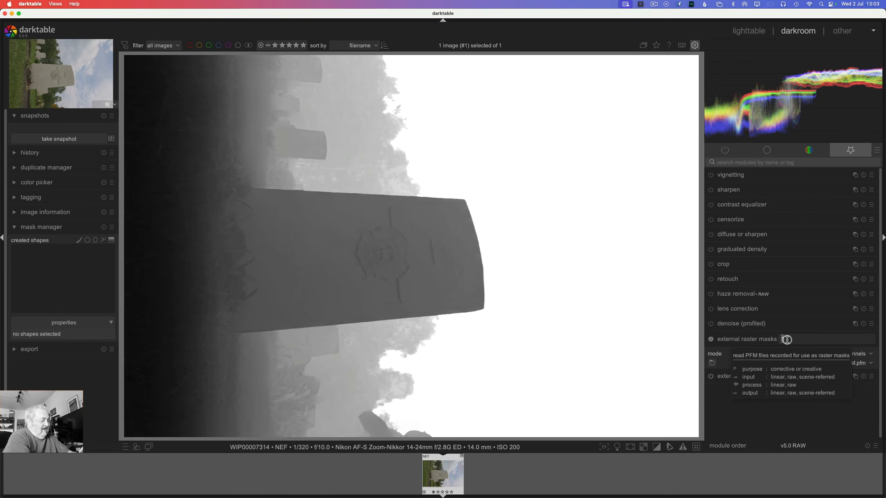
pyautogui.write('LSD')
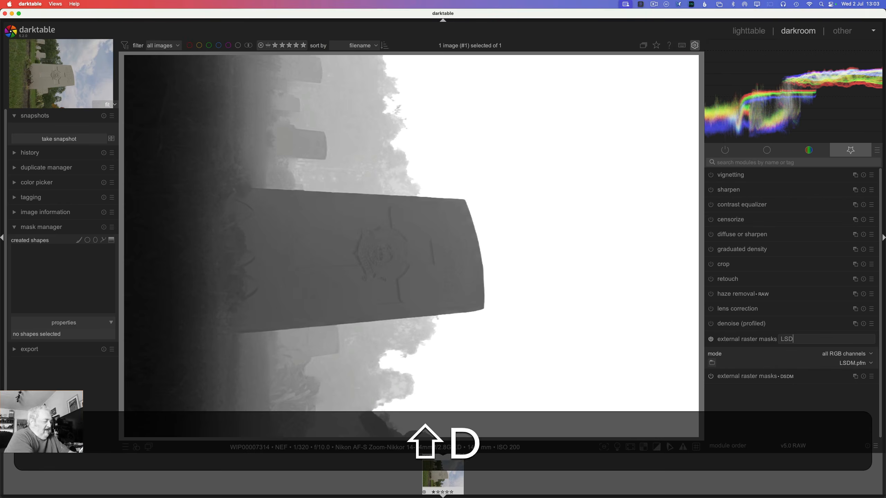
pyautogui.write('M')
pyautogui.press('Return')
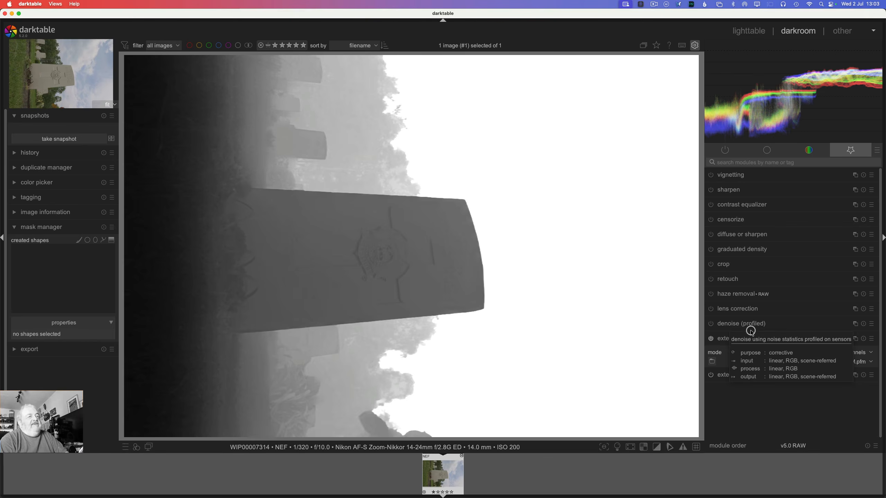
# Step: Inspect the mask in the DSDM instance of external raster masks and return to the normal photo view at the exposure module
pyautogui.click(765, 375)
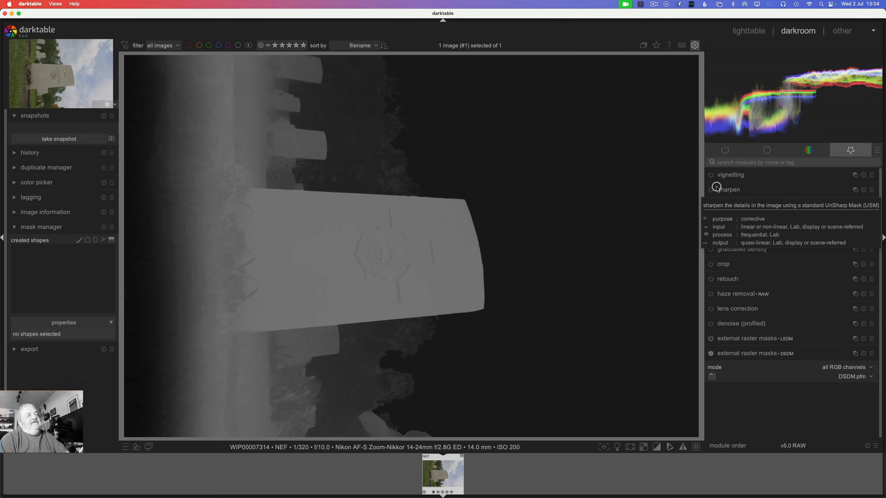
pyautogui.click(733, 154)
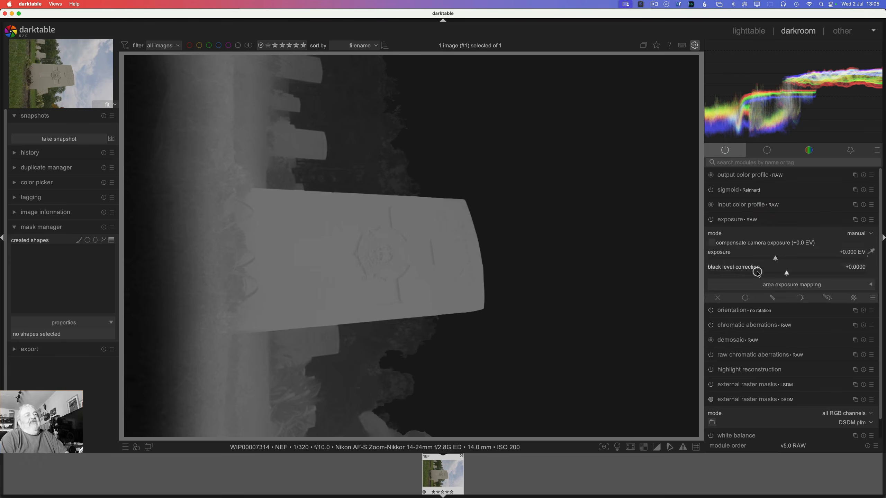
pyautogui.click(732, 219)
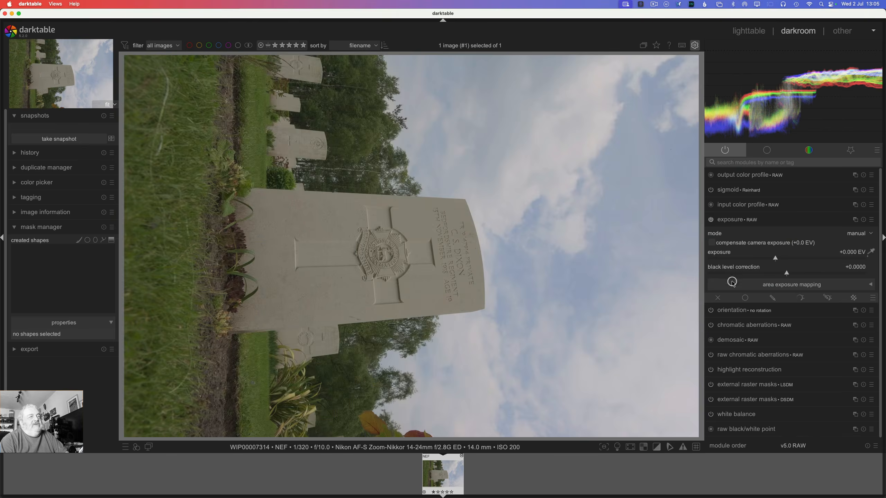
# Step: Rotate the headstone photo 90 degrees counter-clockwise with the orientation module so it stands upright
pyautogui.click(726, 313)
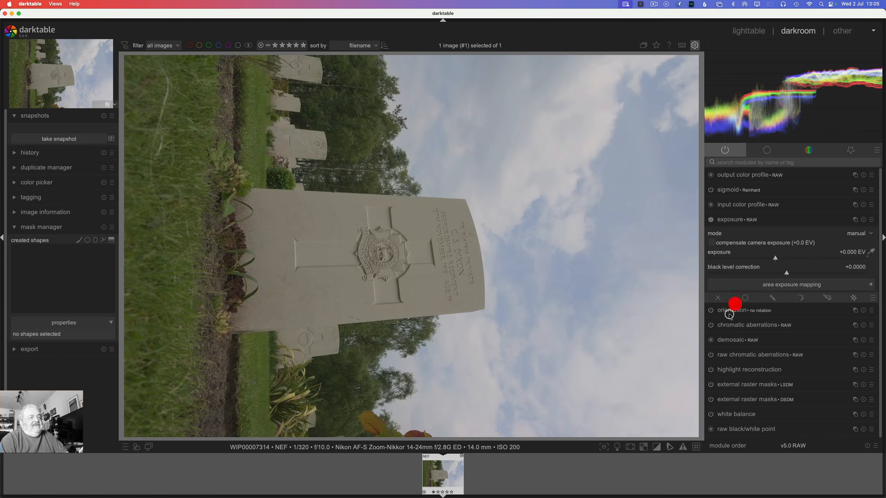
pyautogui.click(769, 249)
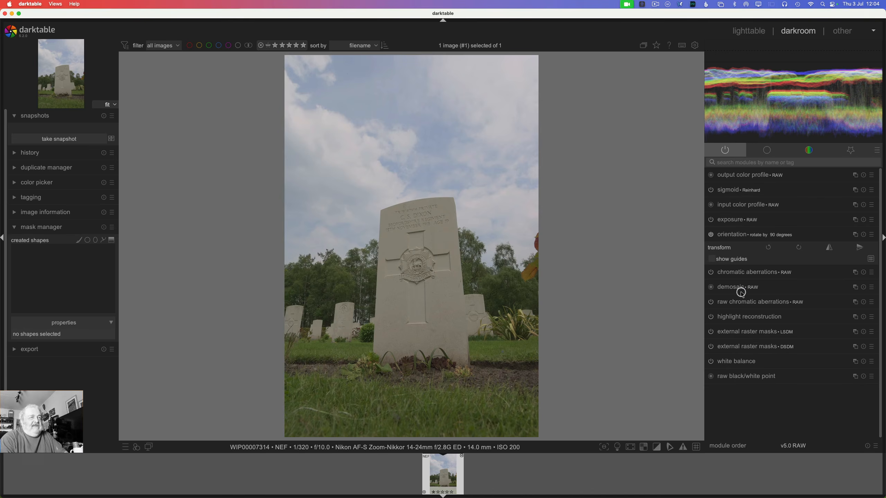
pyautogui.moveTo(738, 291)
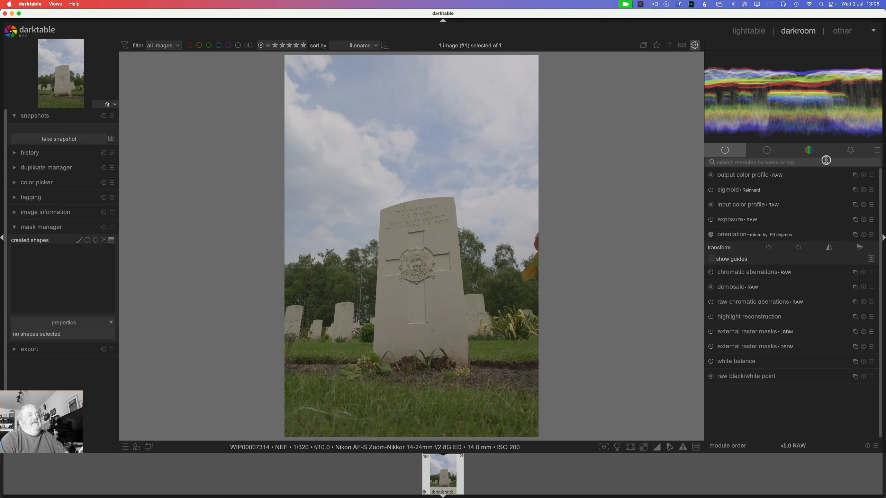
# Step: Open color balance rgb, switch its blending to a raster mask and choose the LSDM external raster mask
pyautogui.click(809, 151)
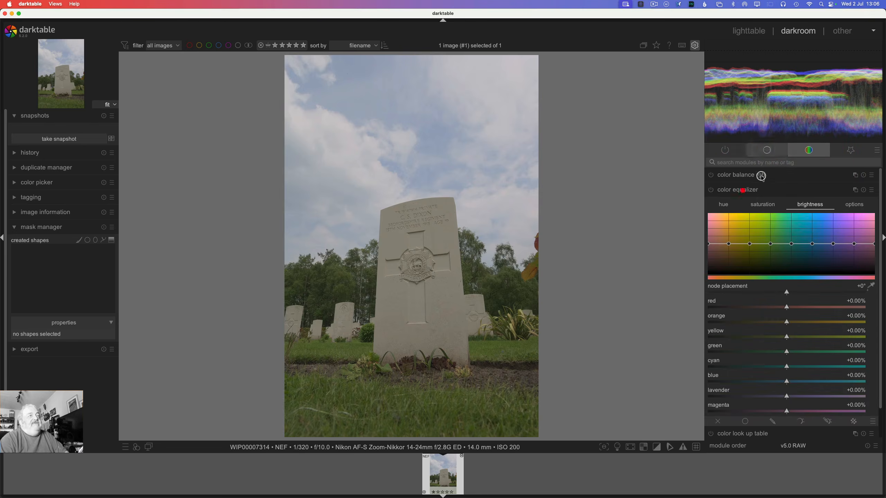
pyautogui.click(743, 189)
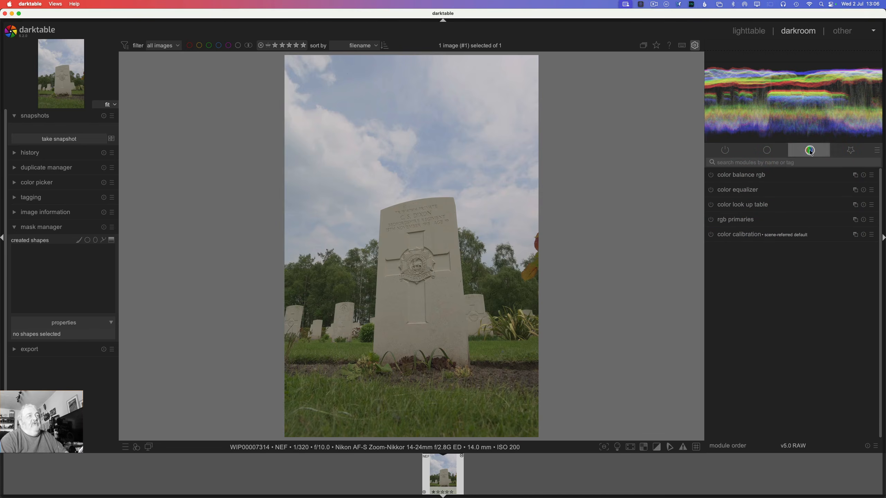
pyautogui.click(732, 175)
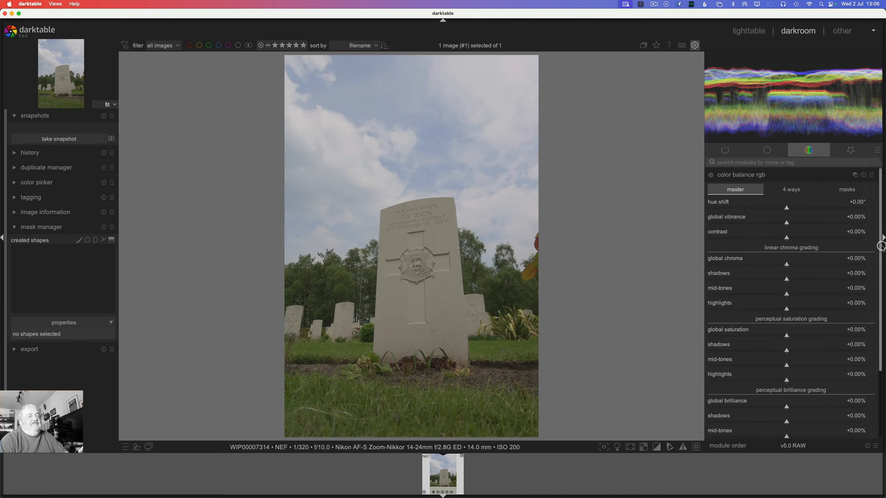
pyautogui.scroll(-5, 881, 246)
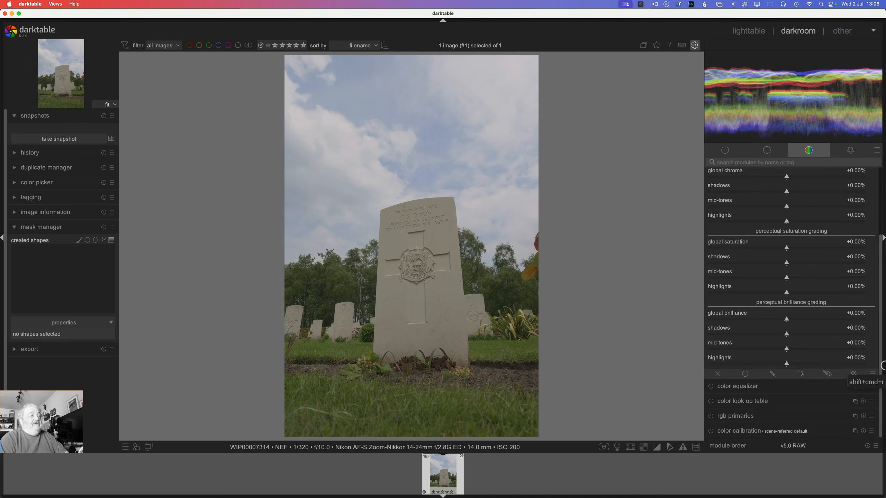
pyautogui.click(852, 375)
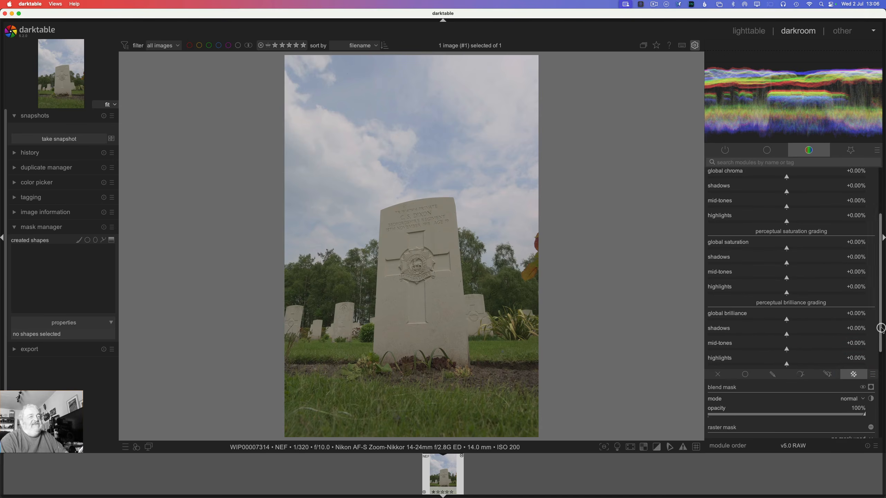
pyautogui.scroll(-3, 878, 375)
pyautogui.scroll(-5, 877, 376)
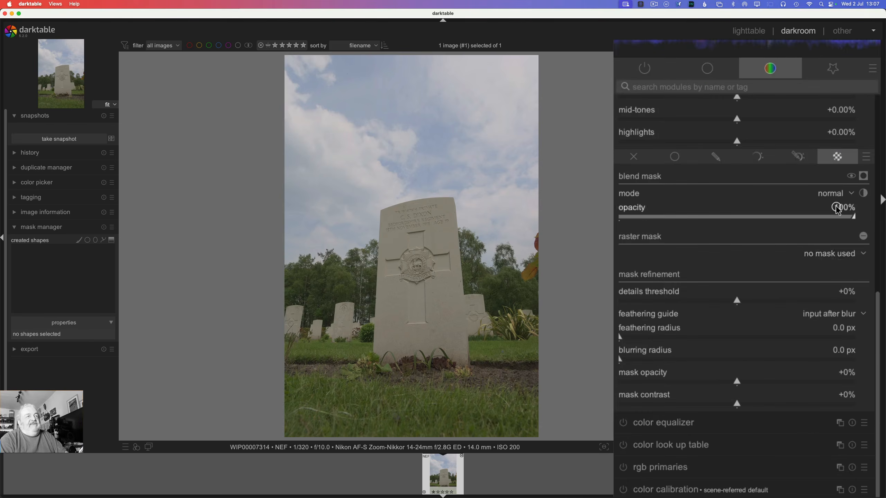
pyautogui.click(831, 259)
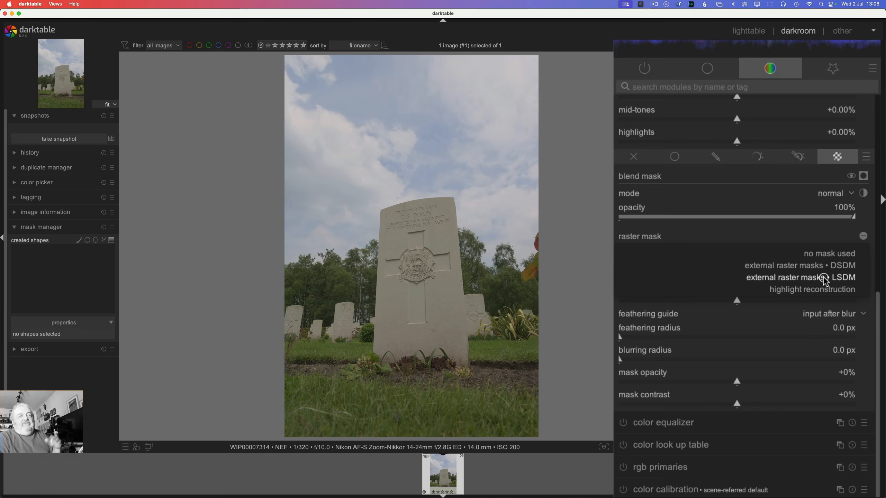
pyautogui.click(825, 281)
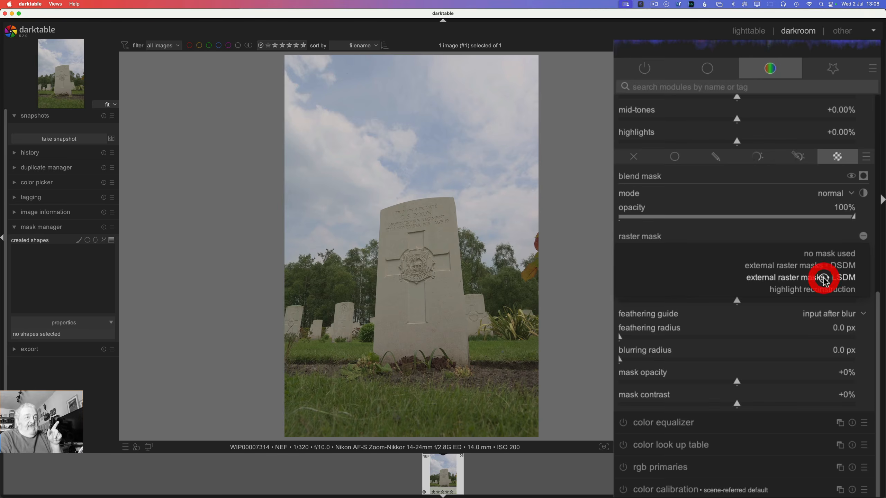
# Step: Show the LSDM mask overlay on the photo to check its coverage, hide it and return to the master contrast control
pyautogui.click(865, 177)
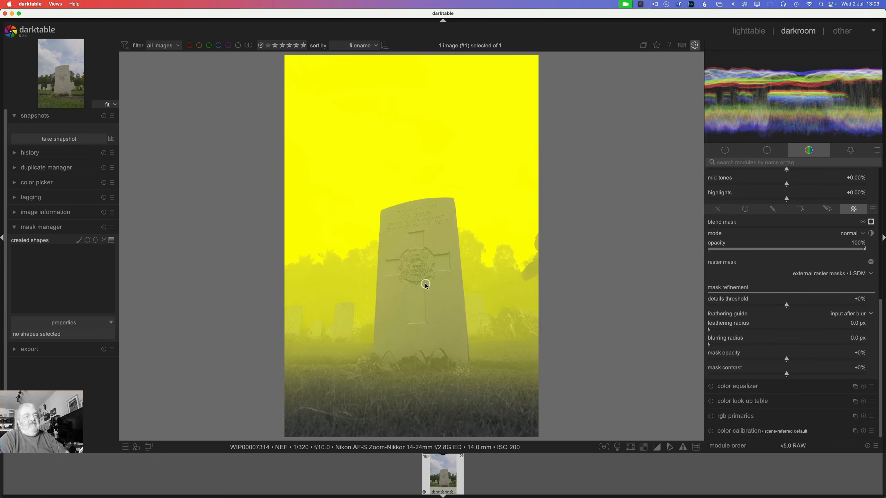
pyautogui.click(871, 222)
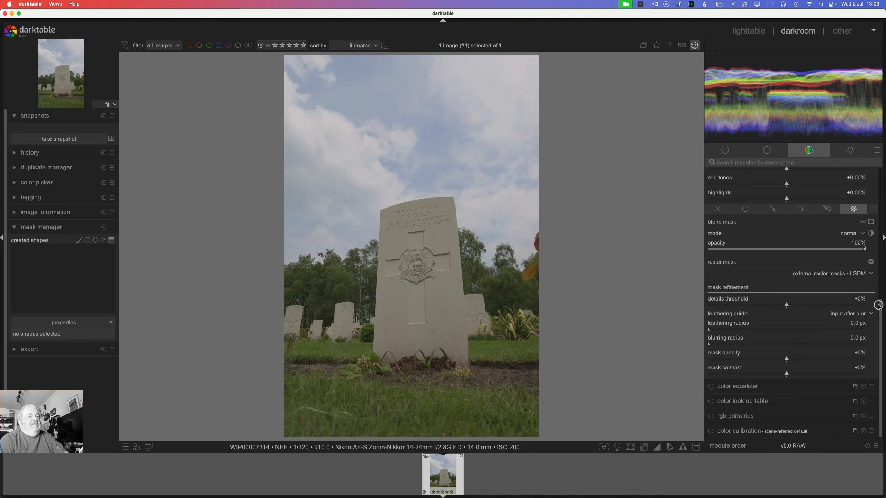
pyautogui.moveTo(880, 302); pyautogui.dragTo(857, 178)
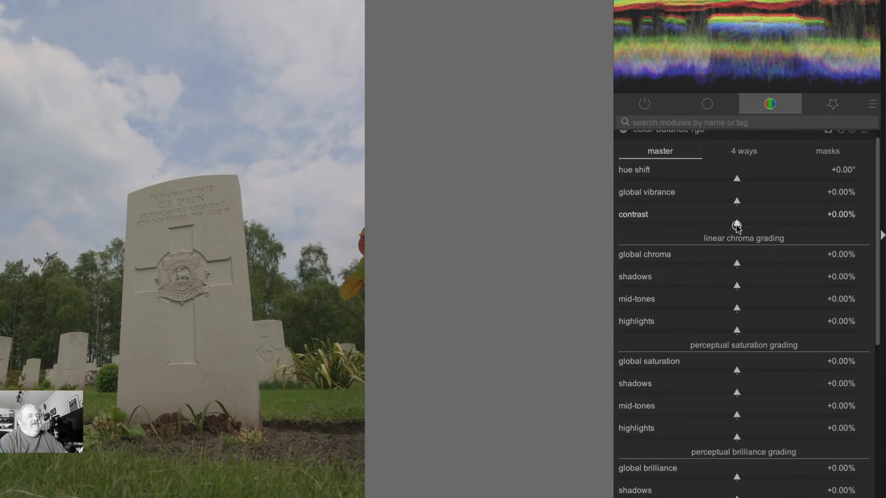
# Step: In color balance rgb, set contrast to +21.71%, global vibrance to +19.08%, global chroma to +8.33% and global saturation to +46.05%
pyautogui.moveTo(737, 225); pyautogui.dragTo(788, 220)
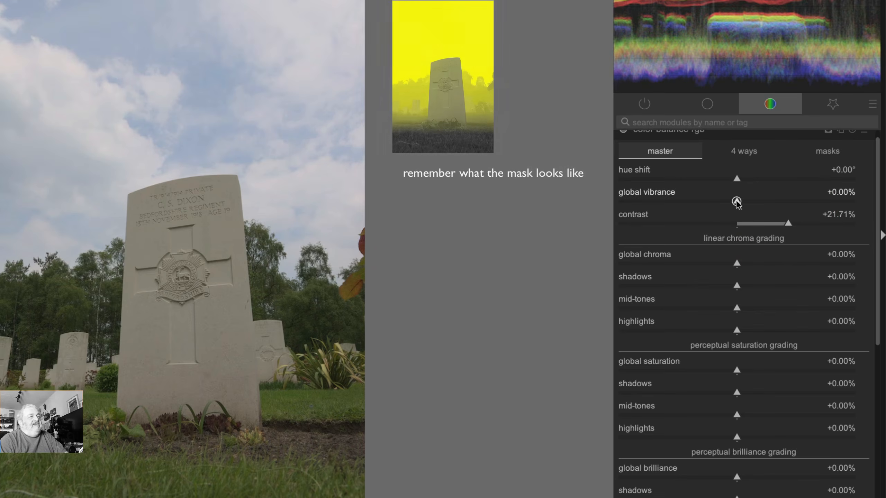
pyautogui.moveTo(736, 201); pyautogui.dragTo(782, 202)
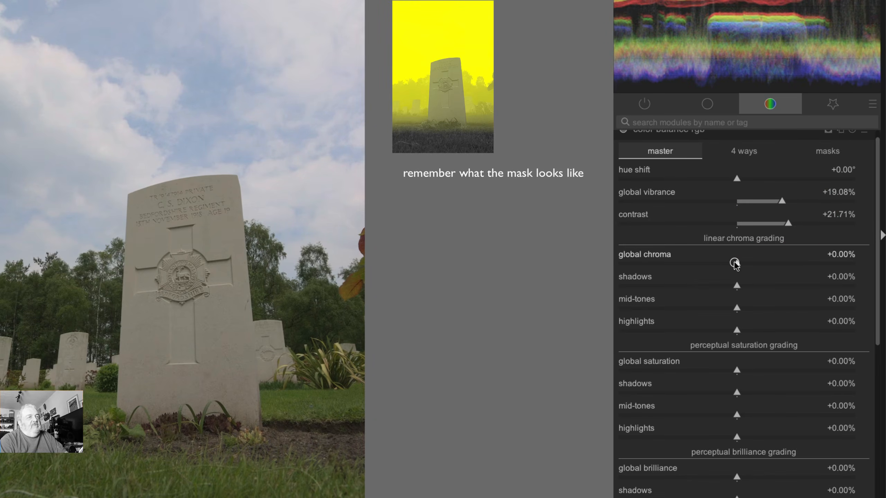
pyautogui.moveTo(735, 263); pyautogui.dragTo(756, 263)
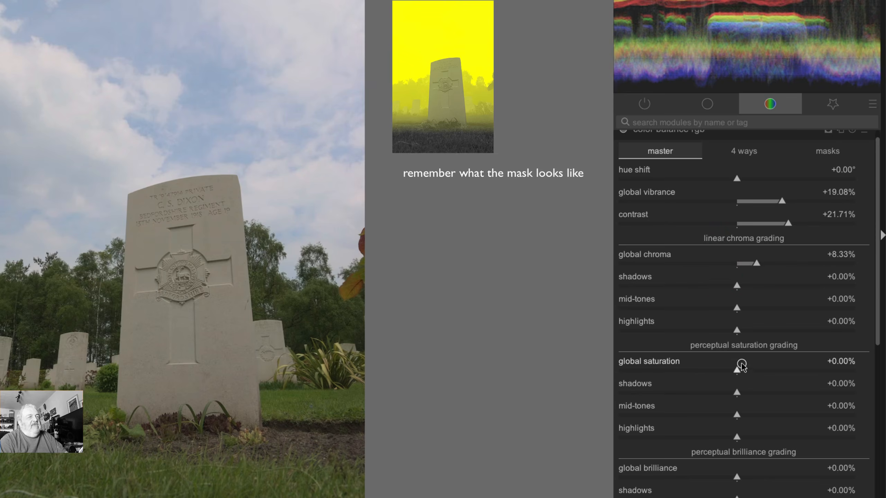
pyautogui.moveTo(735, 371); pyautogui.dragTo(792, 370)
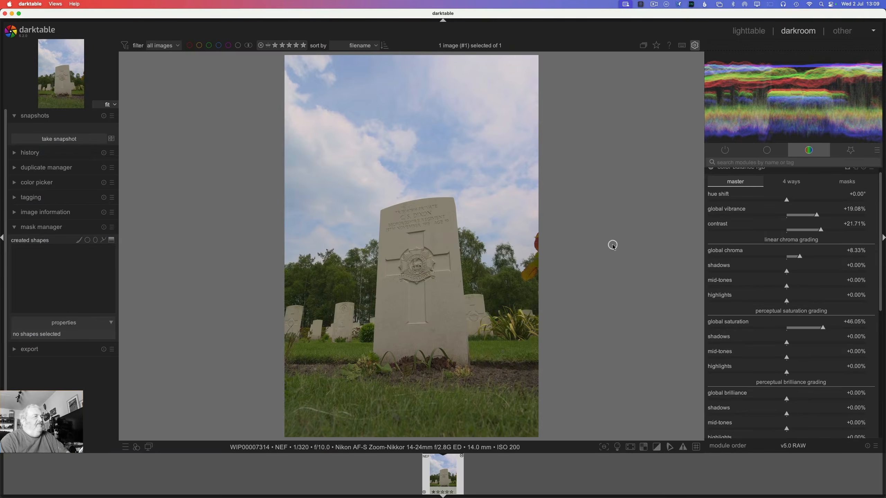
# Step: Examine the headstone's edge up close and compare the whole photo with color balance rgb switched off and on
pyautogui.scroll(5, 417, 204)
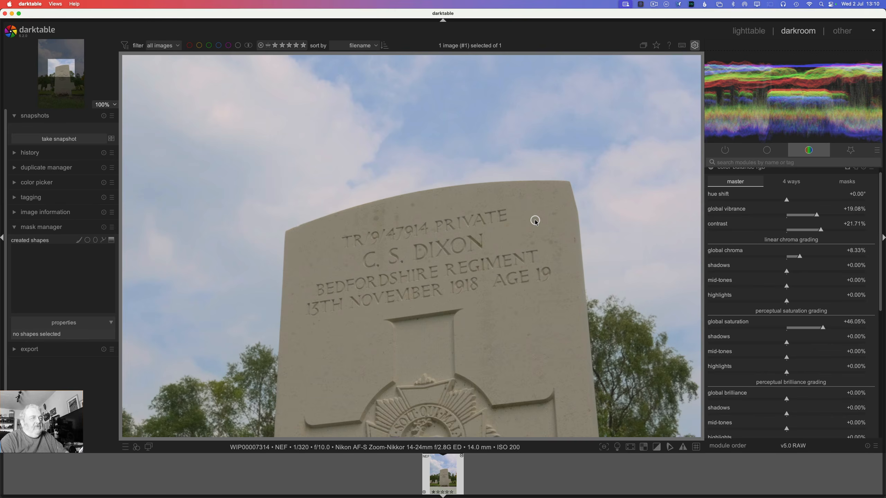
pyautogui.scroll(-5, 546, 246)
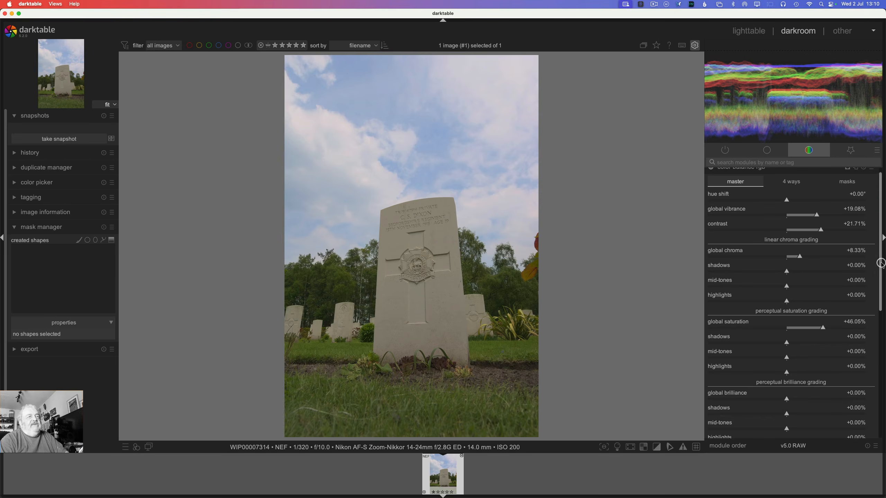
pyautogui.scroll(1, 880, 264)
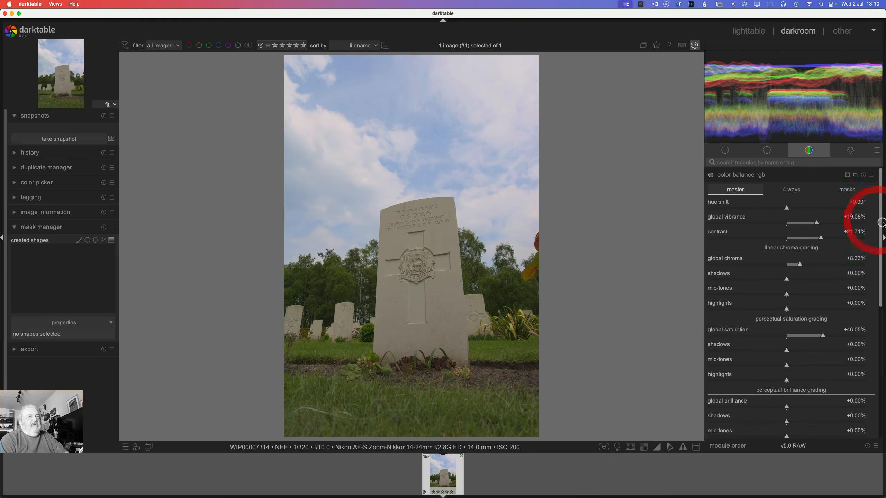
pyautogui.click(710, 176)
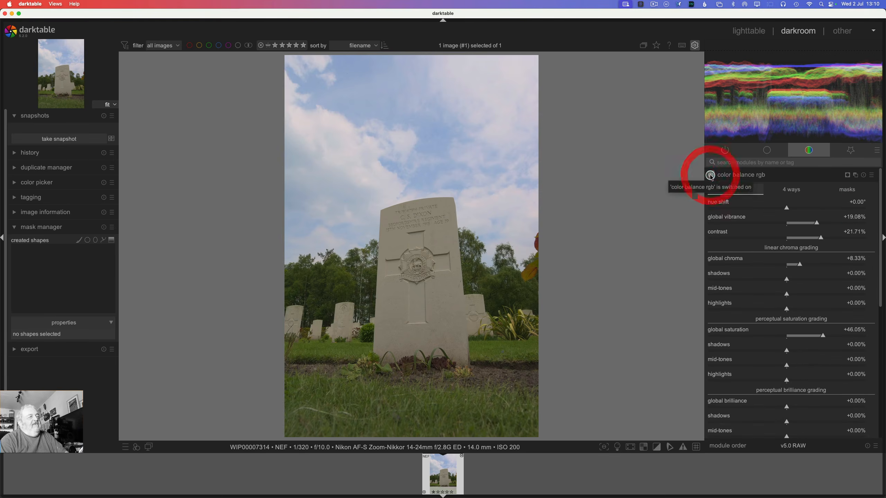
pyautogui.click(710, 176)
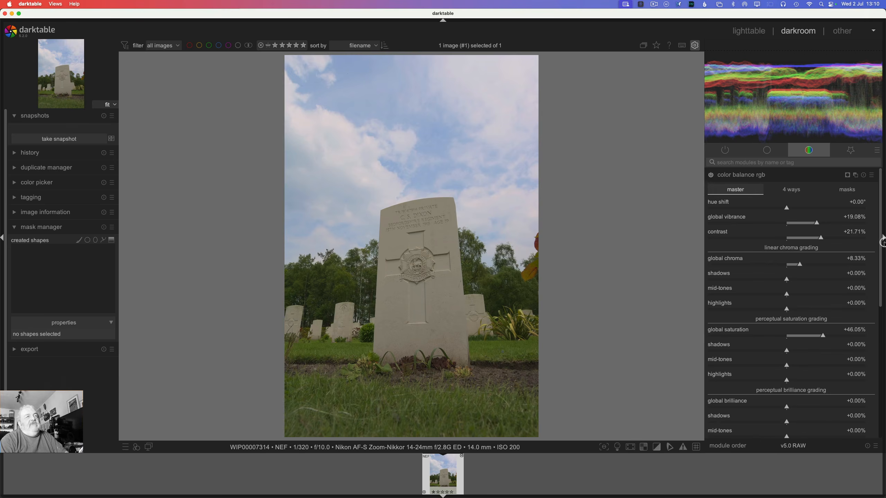
# Step: Lower the LSDM mask's mask opacity slightly with its overlay shown, and set perceptual global brilliance to -7.89% with the overlay hidden
pyautogui.moveTo(882, 244); pyautogui.dragTo(878, 354)
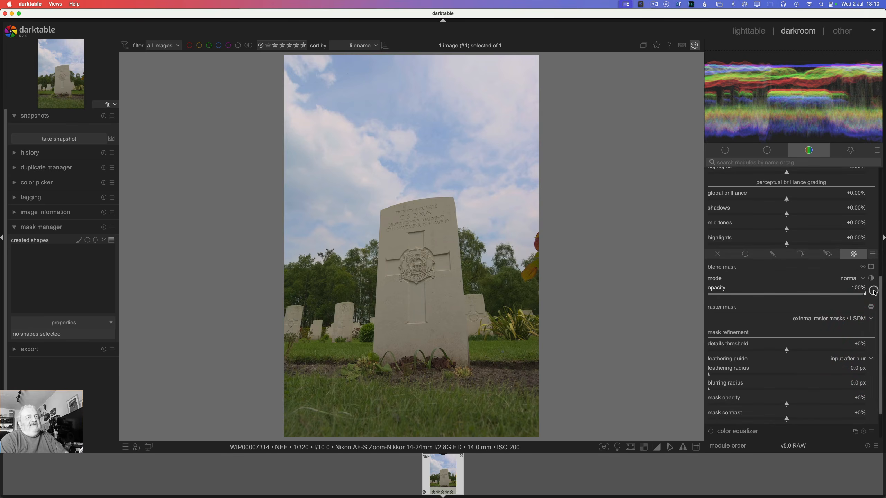
pyautogui.click(872, 267)
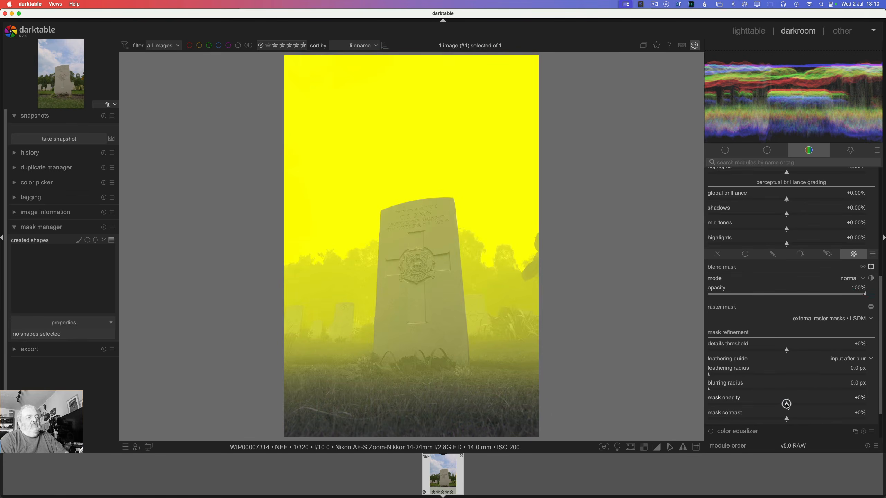
pyautogui.moveTo(787, 405); pyautogui.dragTo(773, 404)
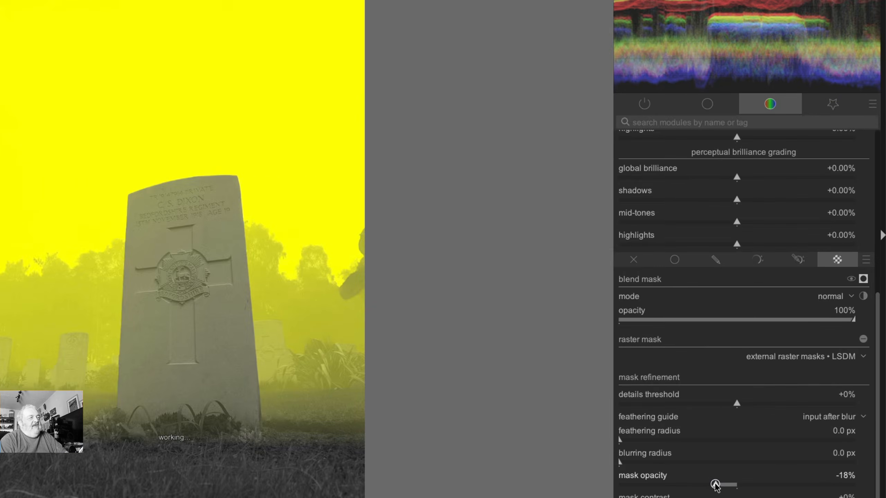
pyautogui.moveTo(717, 487); pyautogui.dragTo(721, 483)
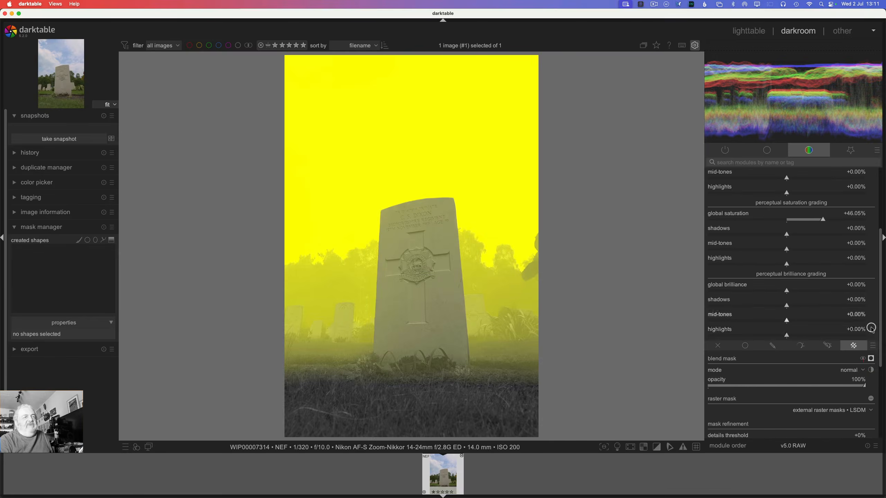
pyautogui.click(872, 361)
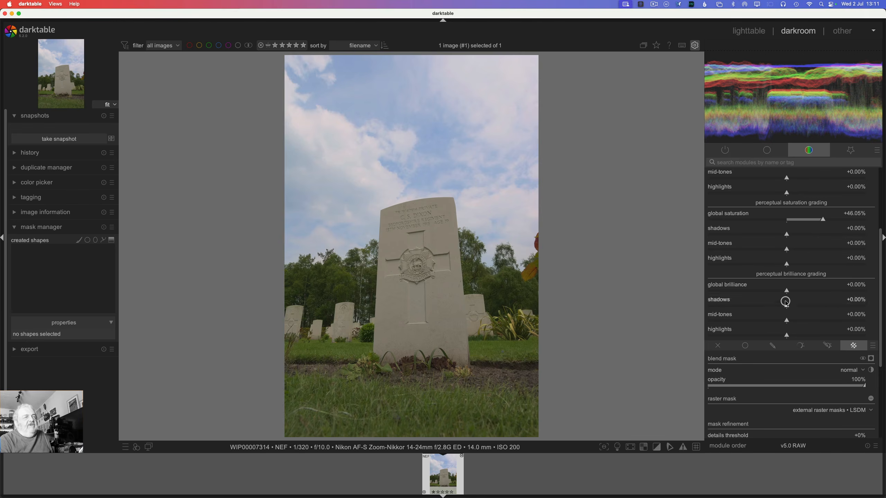
pyautogui.moveTo(786, 291); pyautogui.dragTo(780, 291)
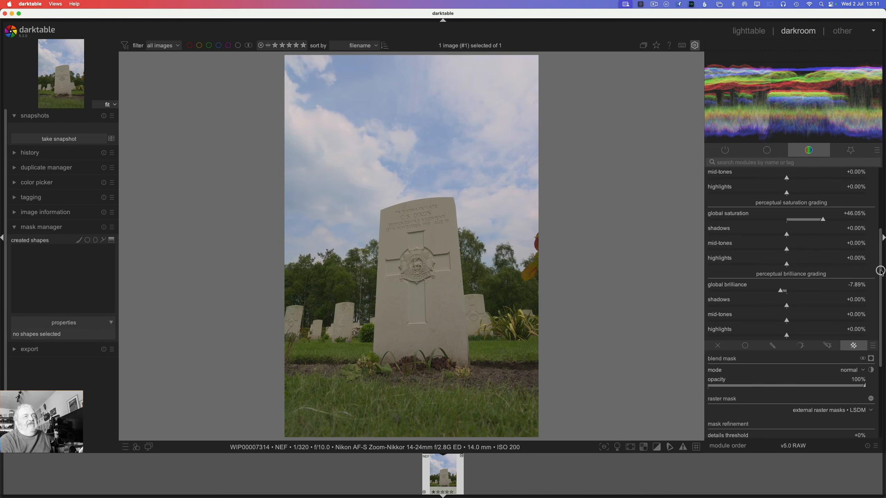
# Step: Collapse color balance rgb and add a new instance of the module
pyautogui.scroll(5, 883, 225)
pyautogui.scroll(2, 883, 225)
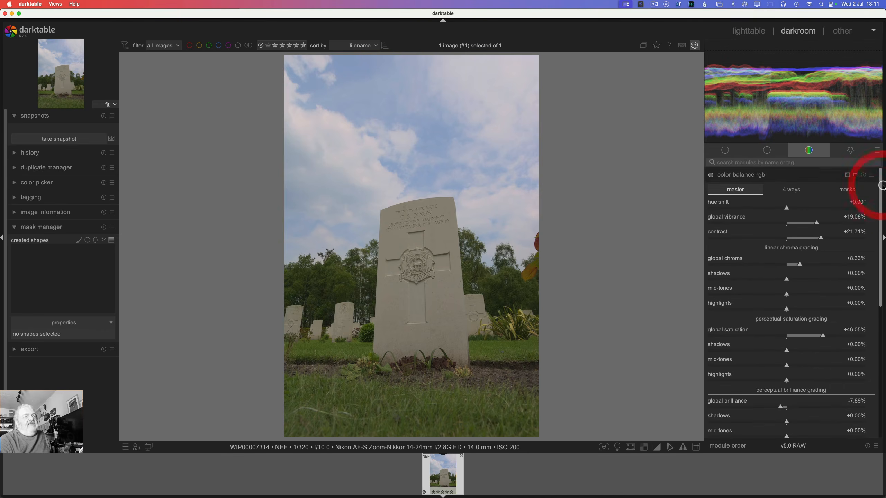
pyautogui.click(740, 175)
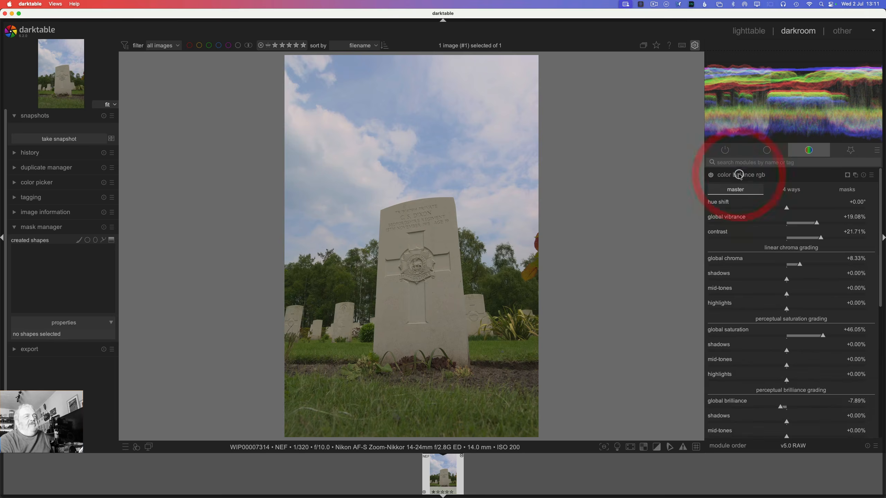
pyautogui.click(858, 176)
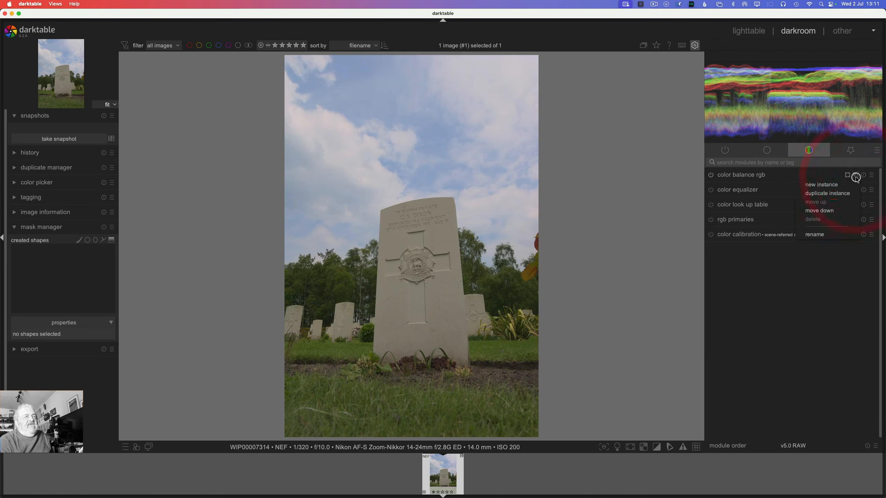
pyautogui.click(834, 187)
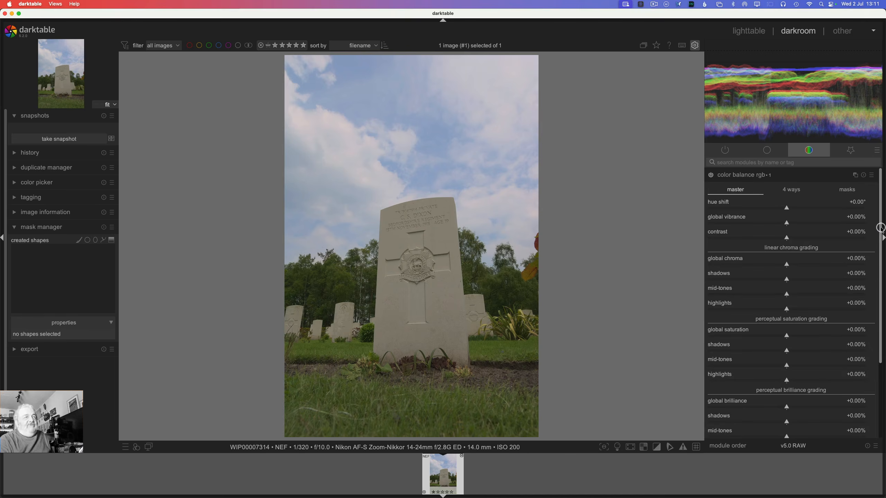
# Step: Switch the new color balance rgb instance to raster mask blending and choose the DSDM external raster mask
pyautogui.scroll(-6, 880, 229)
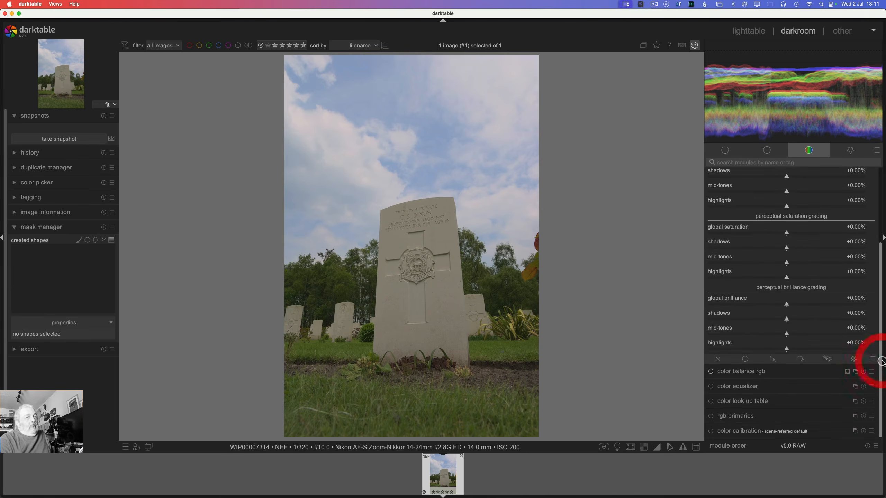
pyautogui.click(854, 359)
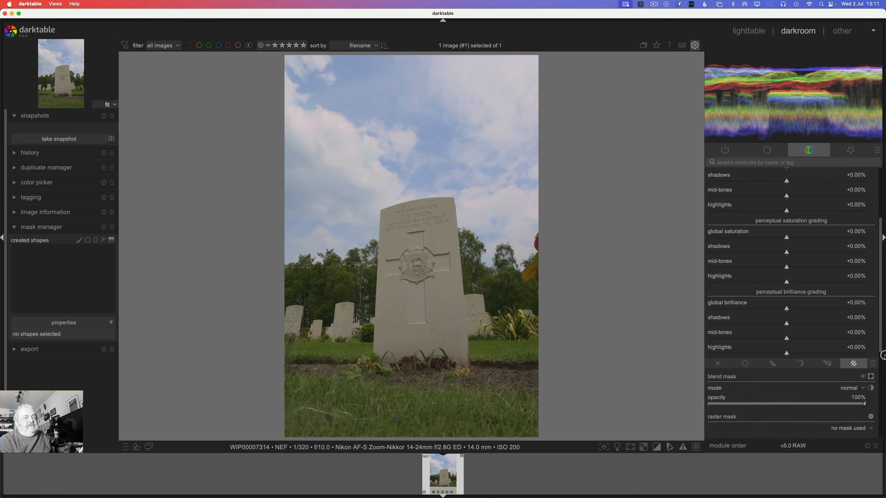
pyautogui.moveTo(881, 350); pyautogui.dragTo(884, 412)
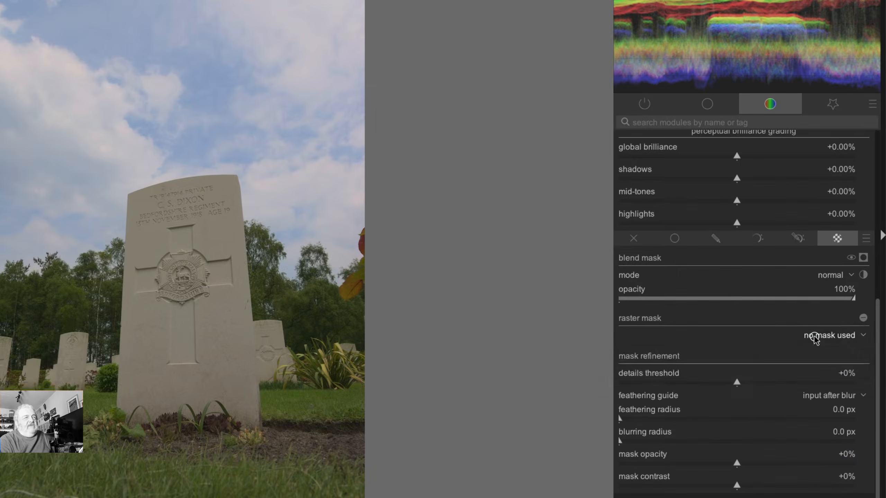
pyautogui.click(839, 305)
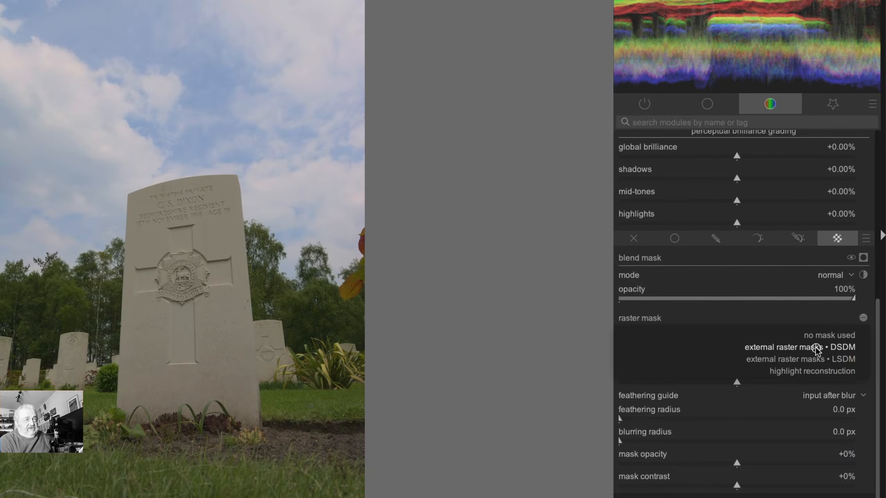
pyautogui.click(816, 349)
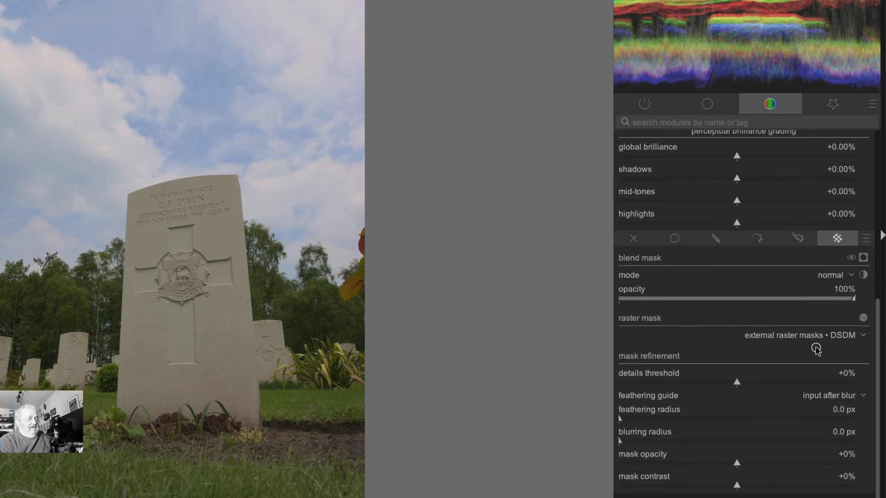
# Step: Display the DSDM mask overlay on the photo and raise its mask opacity to +36%
pyautogui.click(863, 259)
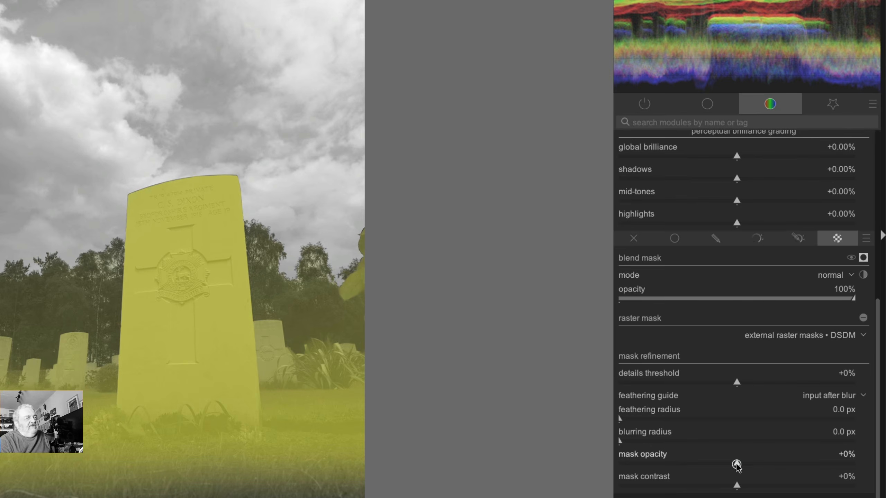
pyautogui.moveTo(737, 466); pyautogui.dragTo(753, 467)
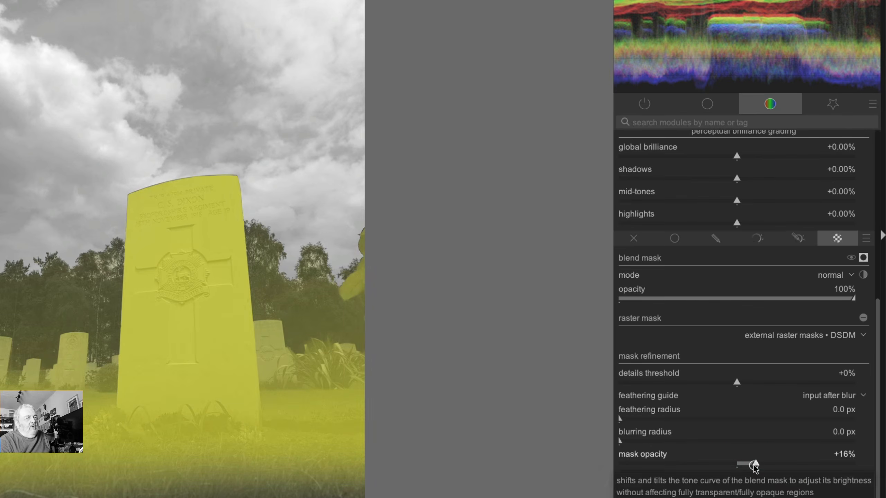
pyautogui.moveTo(754, 467); pyautogui.dragTo(778, 464)
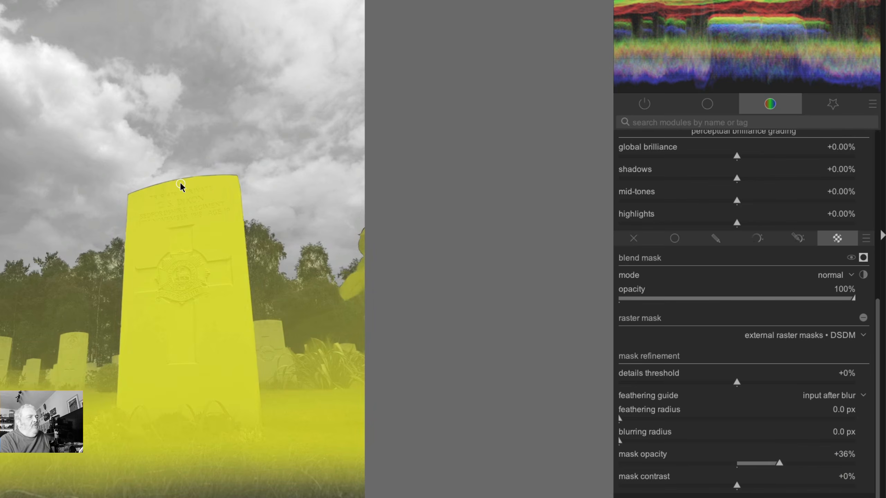
# Step: Set the DSDM mask's feathering radius to 6.0 px while checking the headstone's top edge up close, and hide the mask overlay
pyautogui.scroll(6, 181, 186)
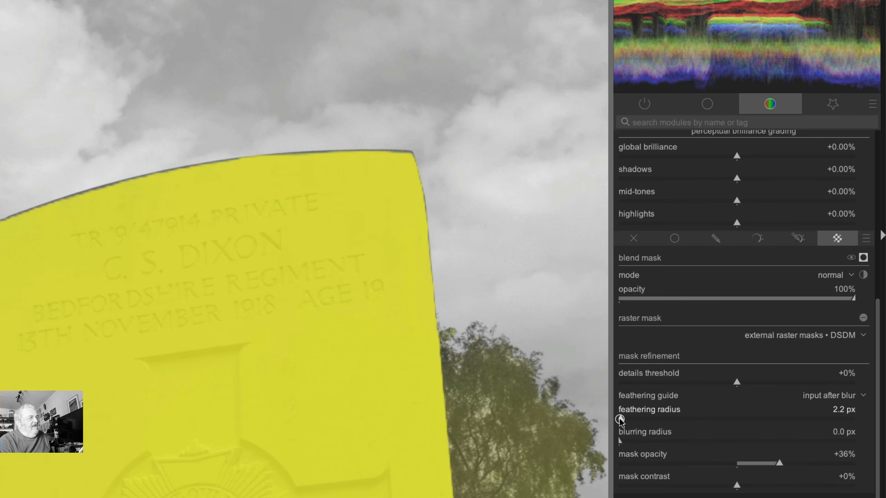
pyautogui.click(621, 420)
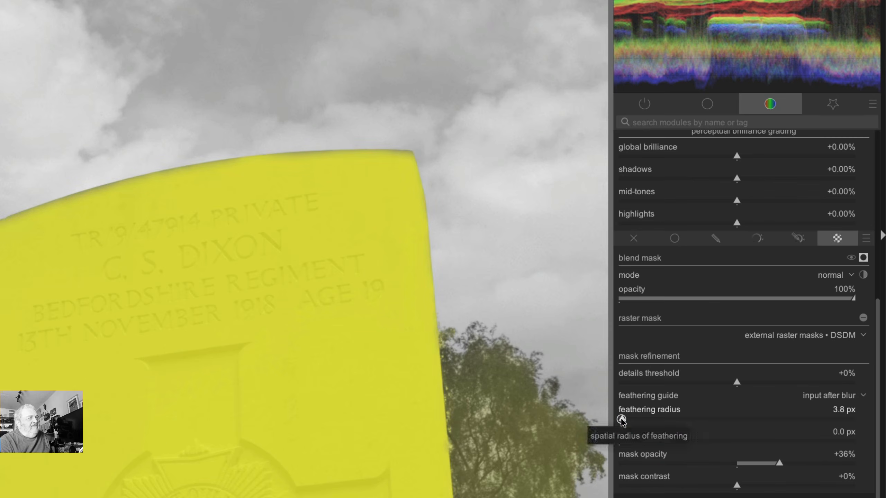
pyautogui.click(622, 420)
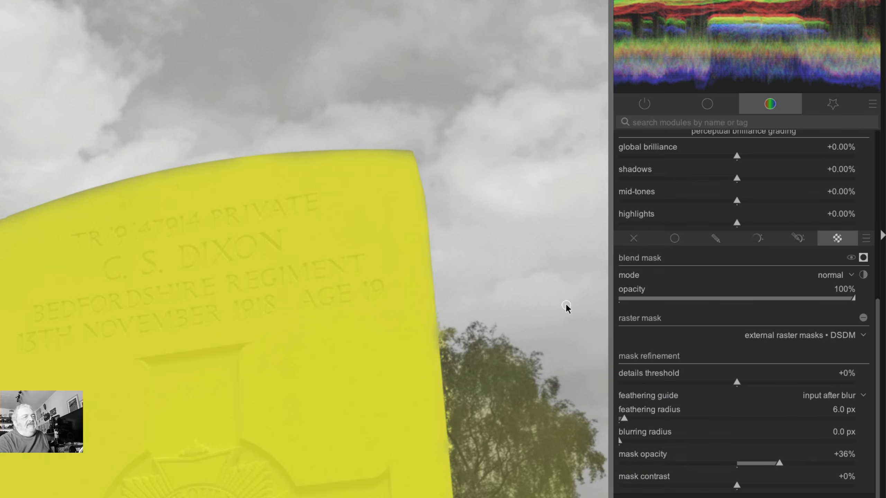
pyautogui.click(866, 258)
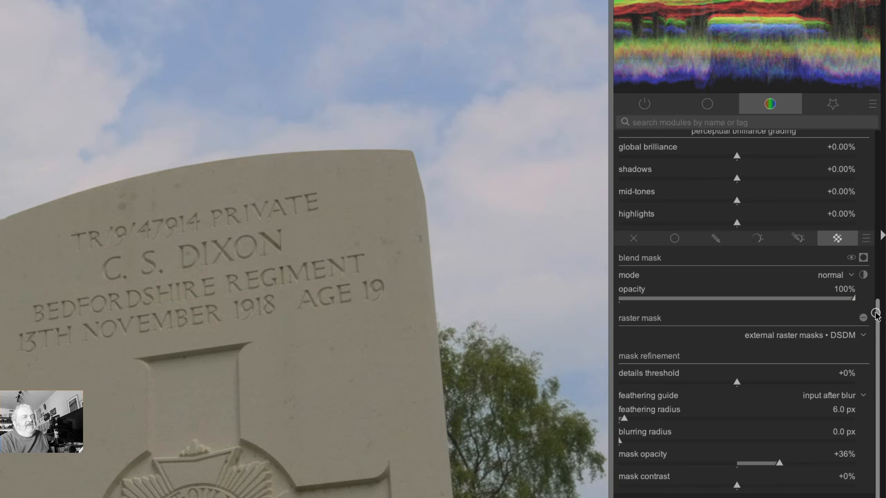
# Step: Set perceptual brilliance to +28.95% for mid-tones, +14.91% for shadows and +12.72% globally, and check the headstone's top edge
pyautogui.scroll(-4, 415, 231)
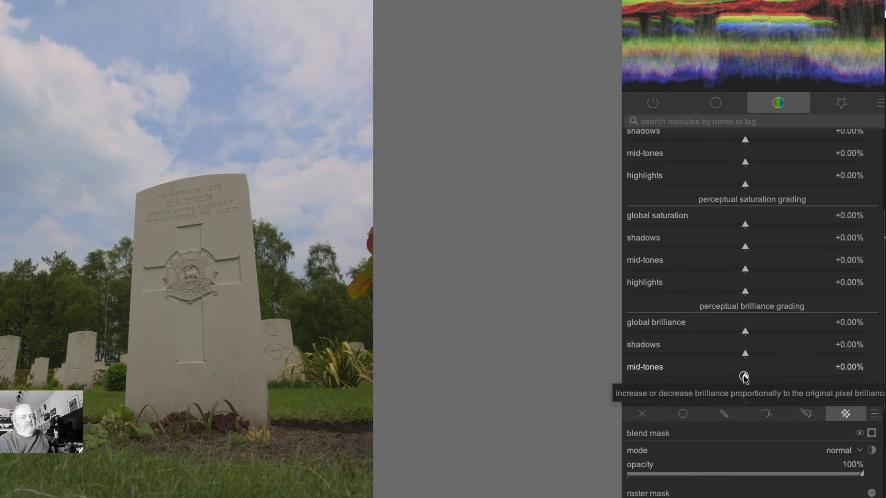
pyautogui.moveTo(743, 376); pyautogui.dragTo(781, 377)
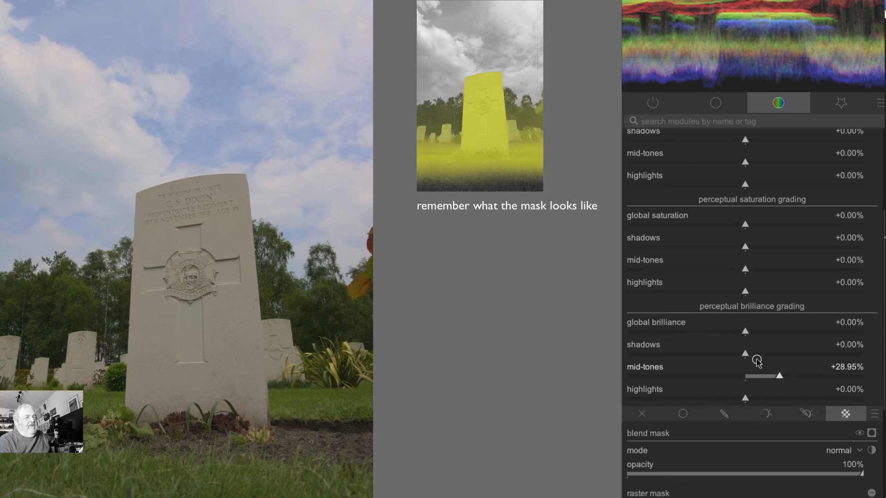
pyautogui.moveTo(745, 354); pyautogui.dragTo(760, 333)
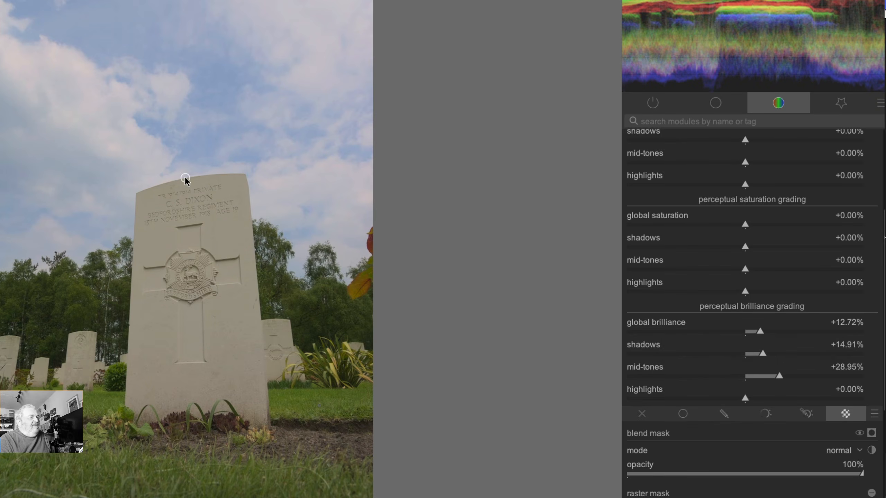
pyautogui.scroll(8, 185, 180)
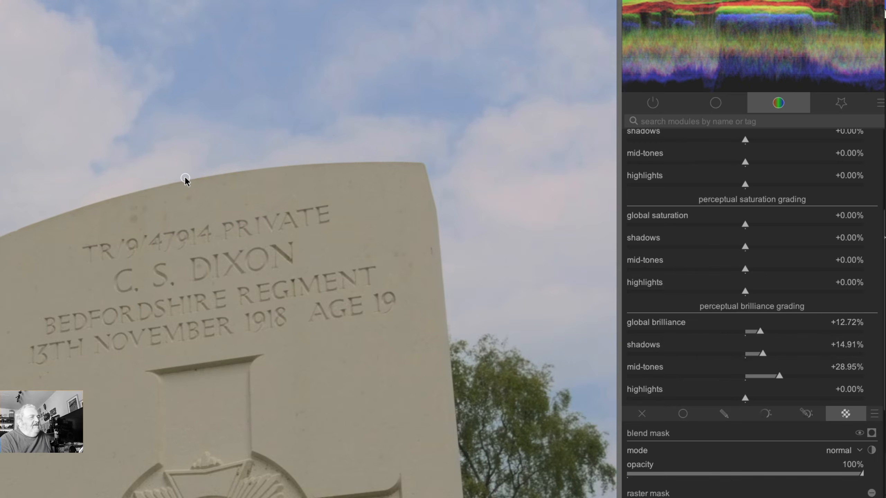
# Step: View the whole photo and collapse the second color balance rgb instance
pyautogui.scroll(-8, 185, 179)
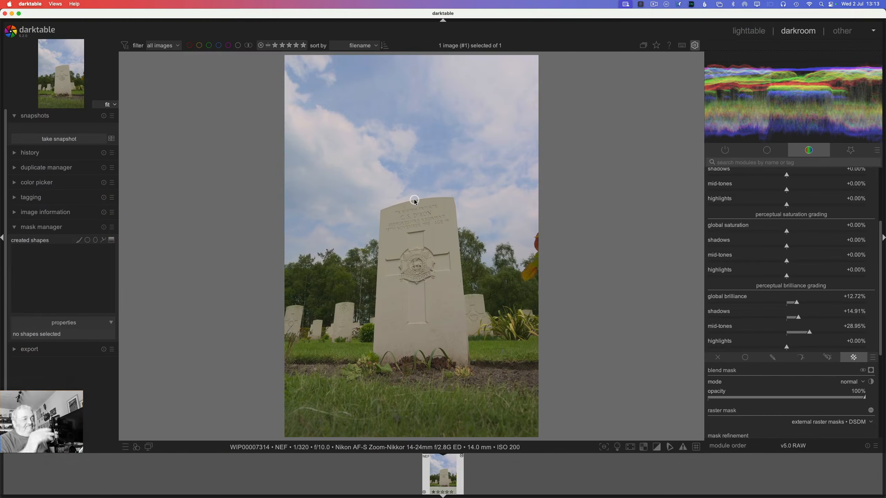
pyautogui.moveTo(881, 308); pyautogui.dragTo(882, 255)
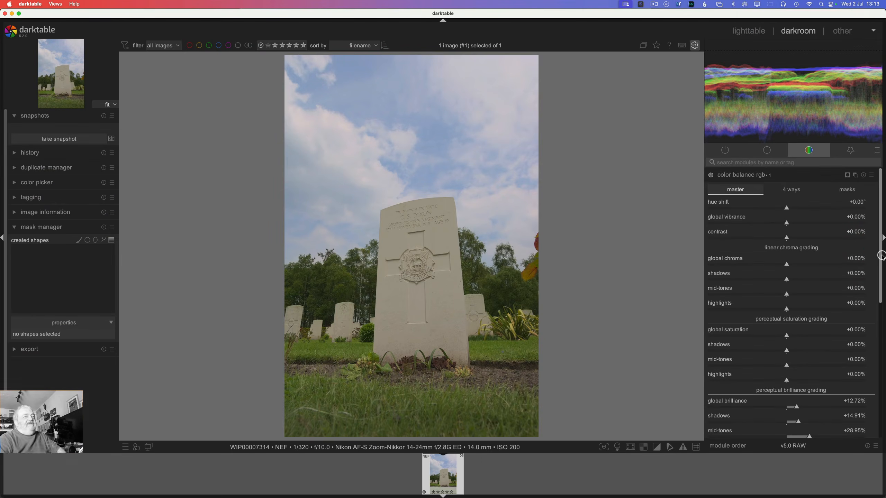
pyautogui.click(749, 176)
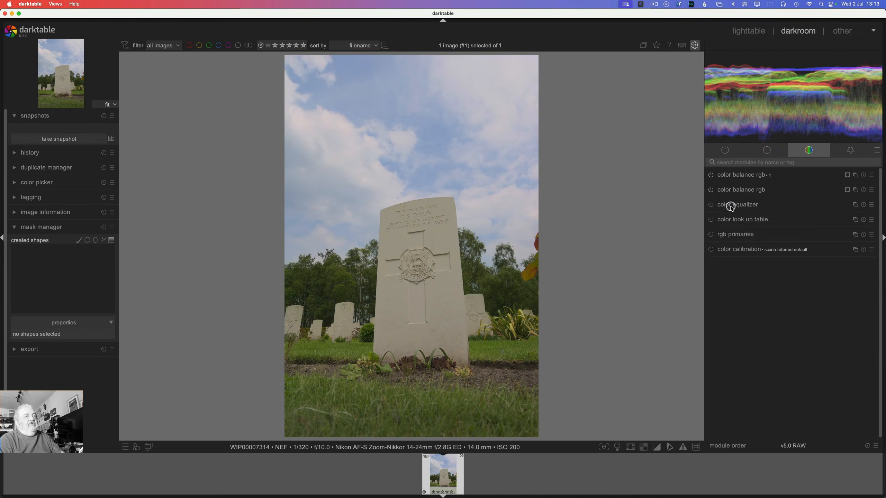
pyautogui.moveTo(732, 207)
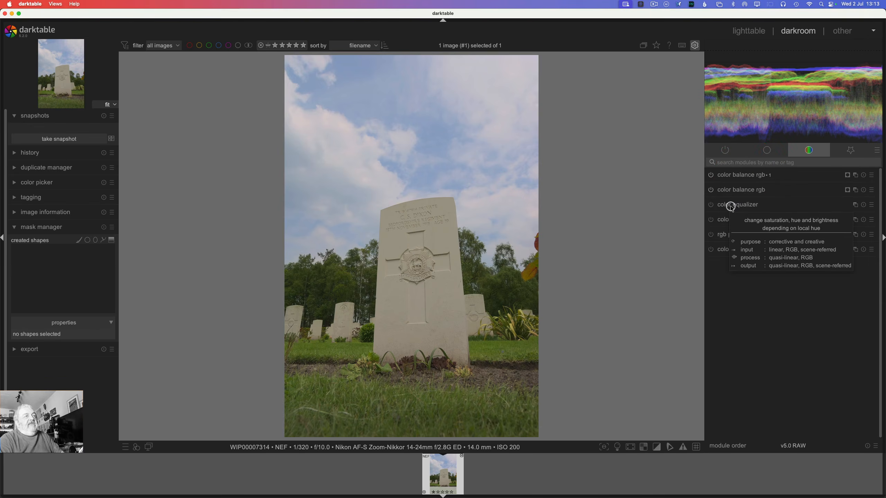
# Step: Open the active exposure module, switch it to raster mask blending and choose the DSDM external raster mask
pyautogui.click(727, 154)
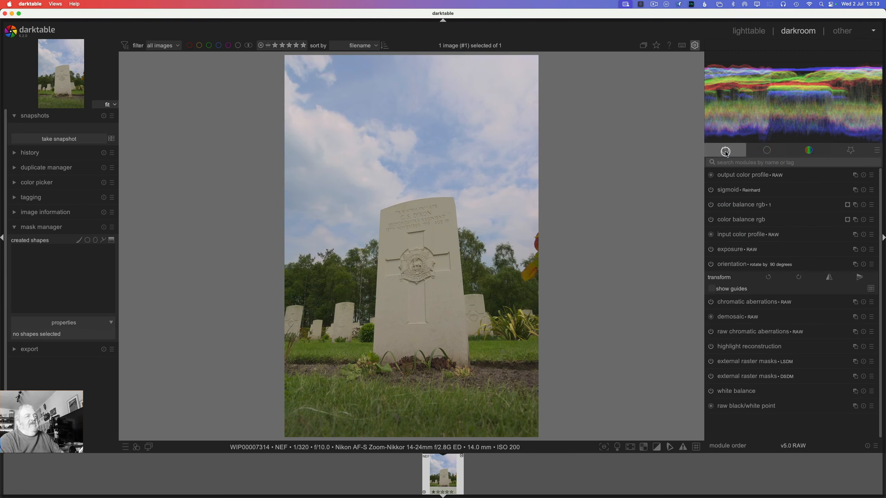
pyautogui.click(739, 251)
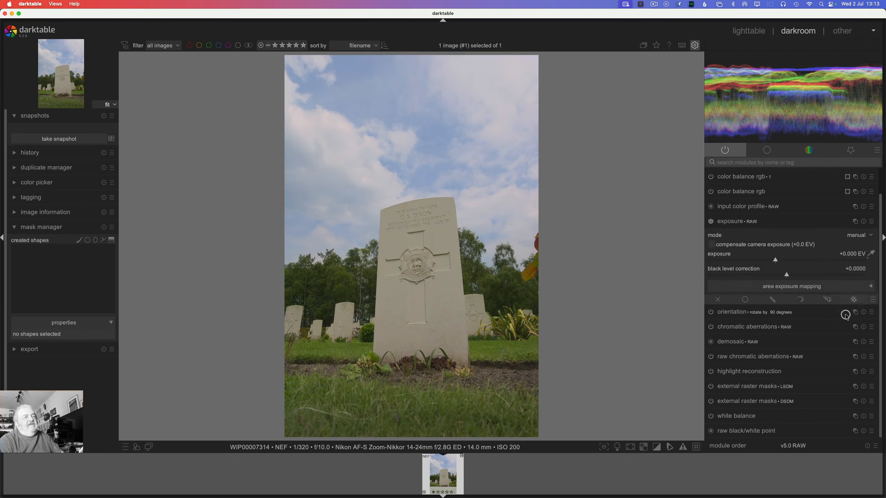
pyautogui.click(853, 299)
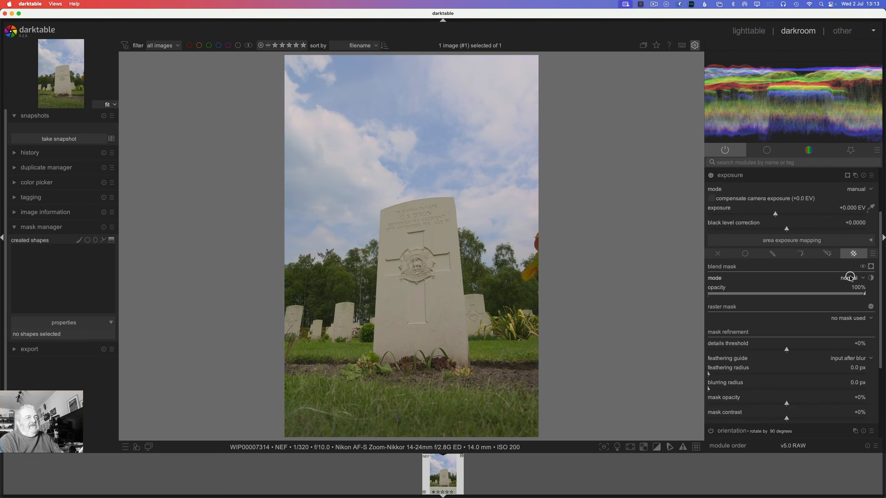
pyautogui.click(855, 318)
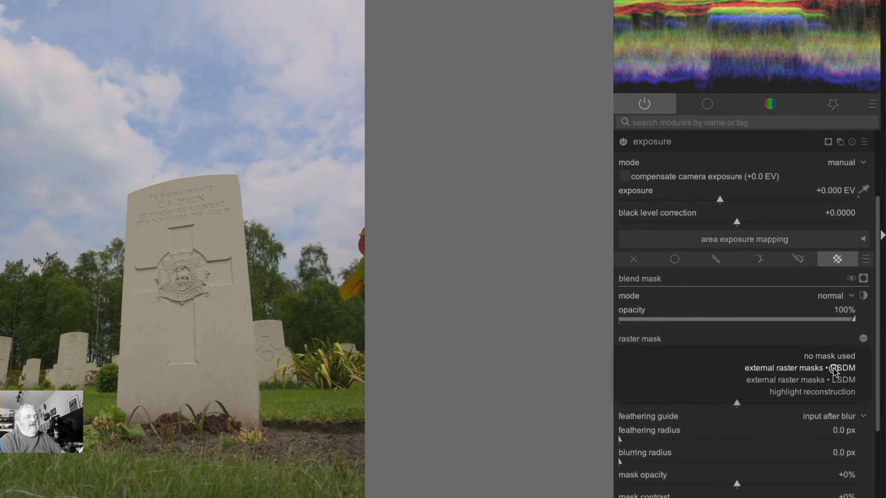
pyautogui.click(834, 368)
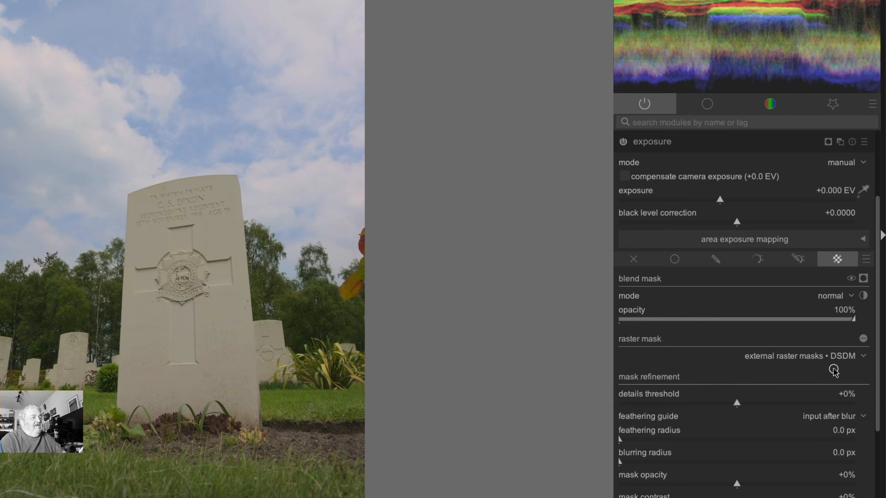
# Step: Refine the exposure mask to feathering radius 8.2 px, mask opacity +4% and mask contrast +14% using the mask overlay, and hide the overlay
pyautogui.click(863, 279)
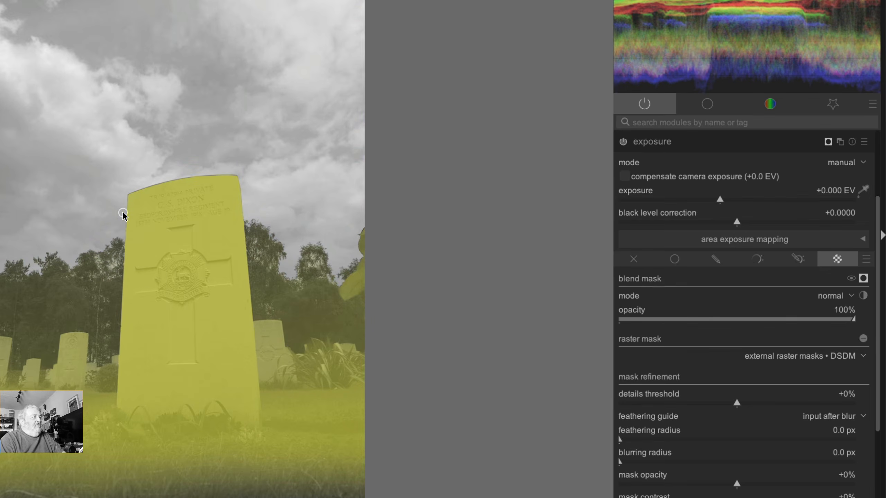
pyautogui.scroll(5, 161, 184)
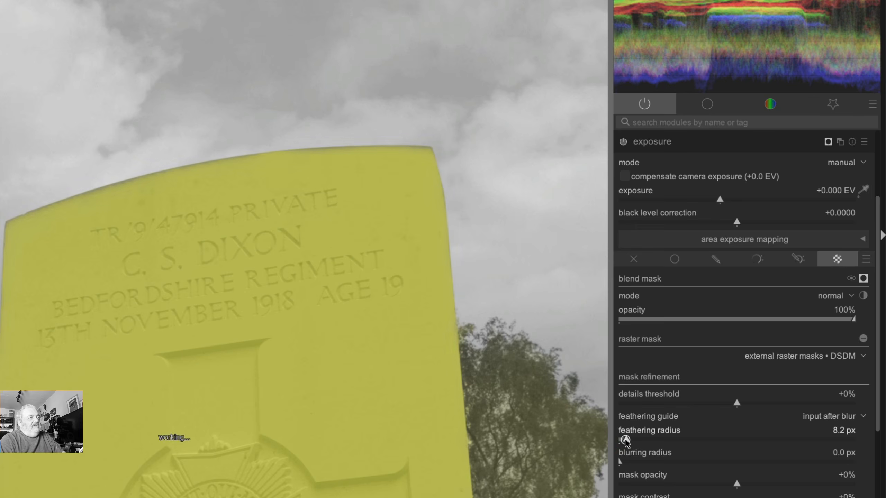
pyautogui.click(625, 441)
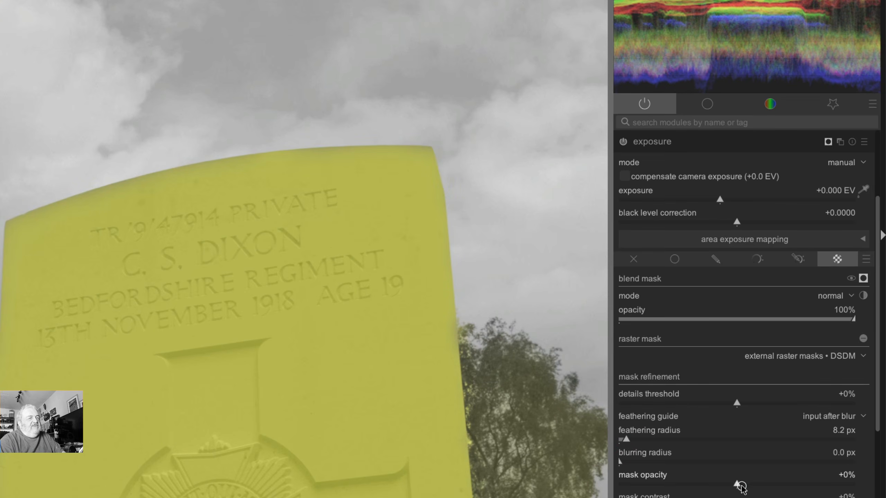
pyautogui.moveTo(739, 485)
pyautogui.mouseDown()
pyautogui.moveTo(755, 486)
pyautogui.moveTo(740, 483)
pyautogui.moveTo(738, 497)
pyautogui.mouseUp()
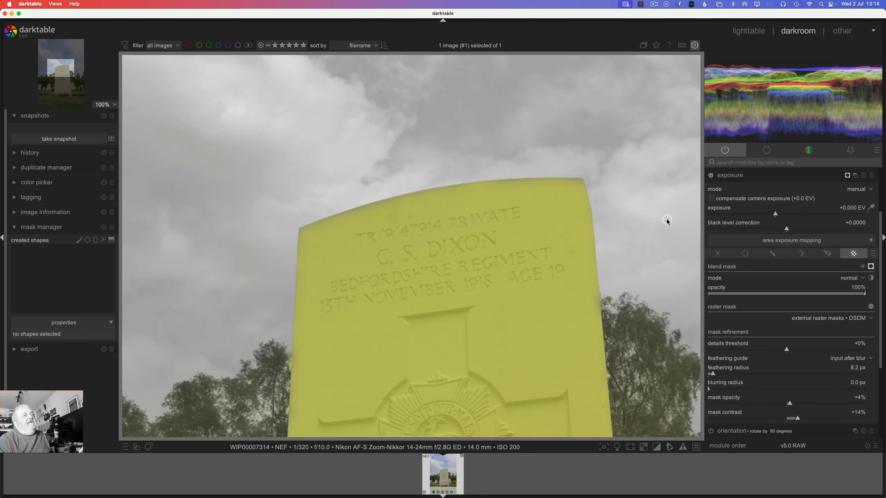
pyautogui.scroll(-5, 666, 219)
pyautogui.scroll(-1, 667, 219)
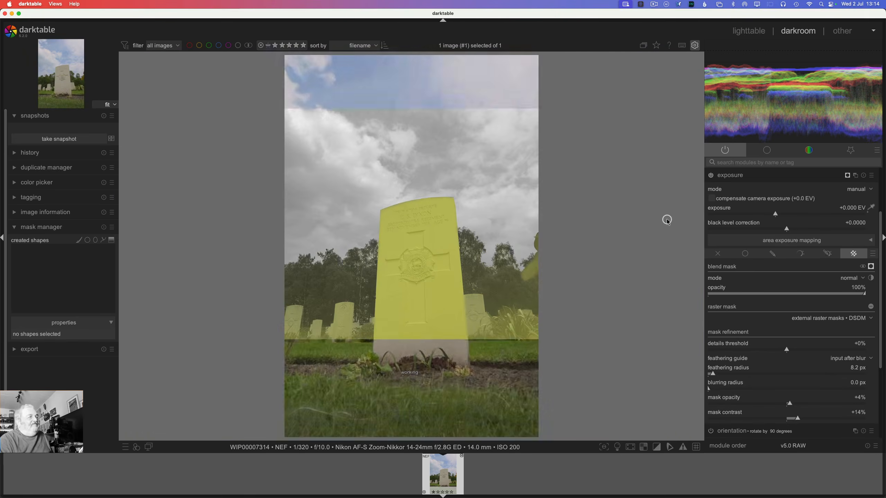
pyautogui.click(872, 268)
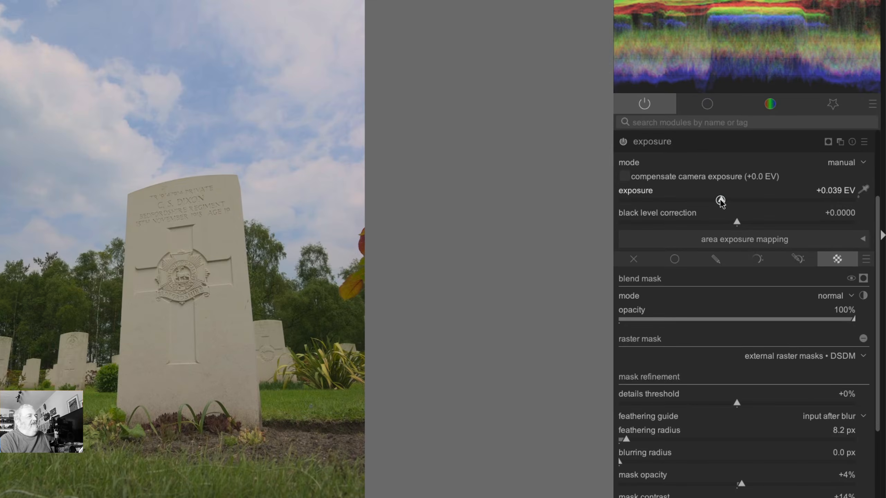
# Step: Set the masked exposure to +0.776 EV and its black level correction to +0.0101
pyautogui.moveTo(721, 202); pyautogui.dragTo(745, 201)
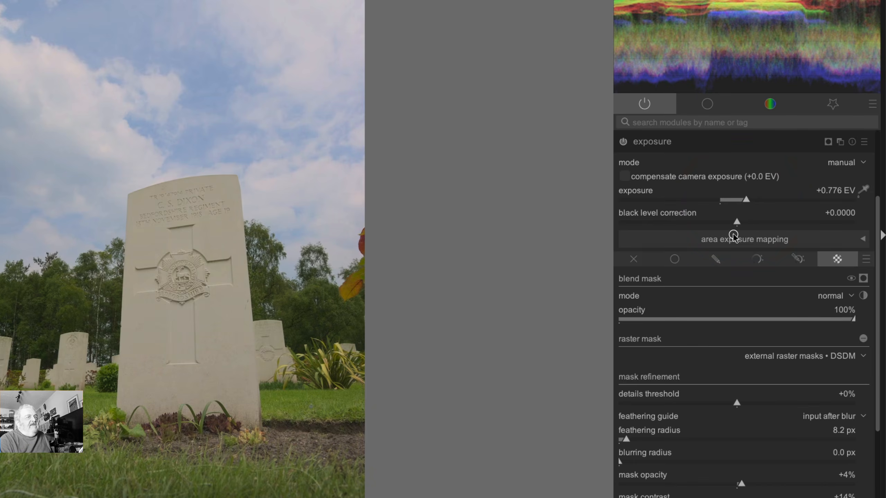
pyautogui.moveTo(736, 222)
pyautogui.mouseDown()
pyautogui.moveTo(705, 222)
pyautogui.moveTo(743, 225)
pyautogui.mouseUp()
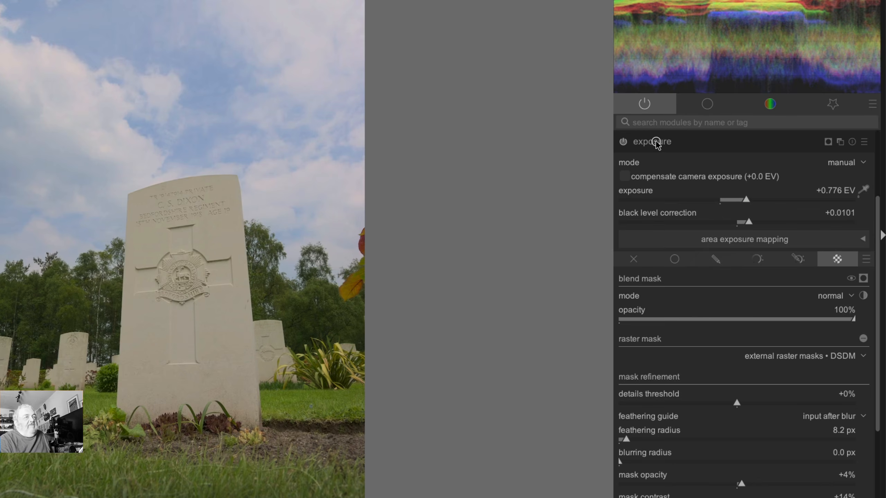
pyautogui.moveTo(657, 143)
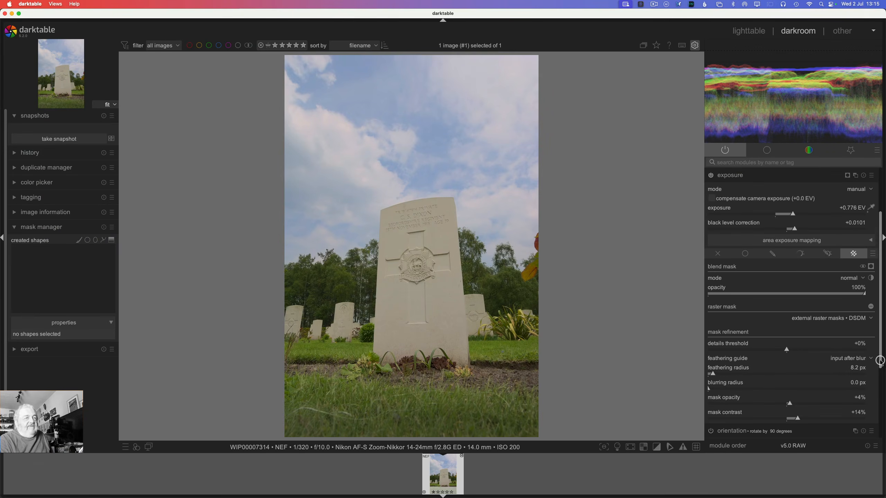
pyautogui.moveTo(882, 359); pyautogui.dragTo(880, 391)
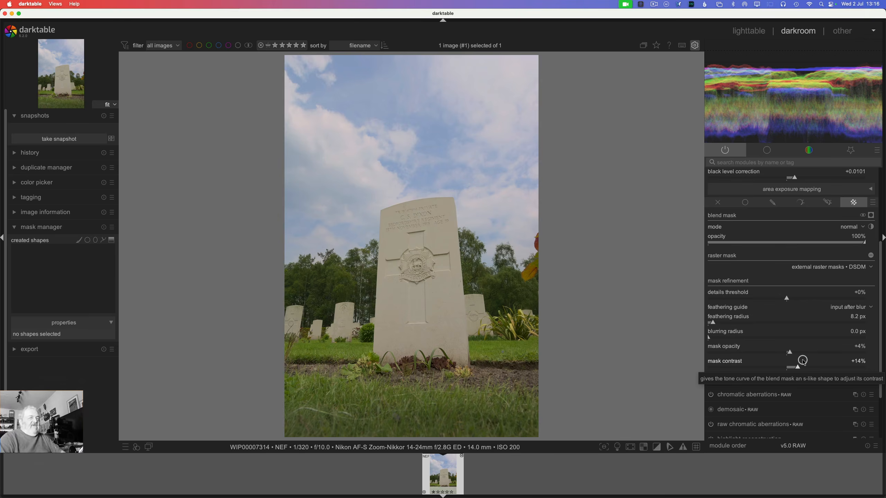
# Step: Take a snapshot of the finished edit and compare it side by side with history step 17, white balance
pyautogui.click(61, 139)
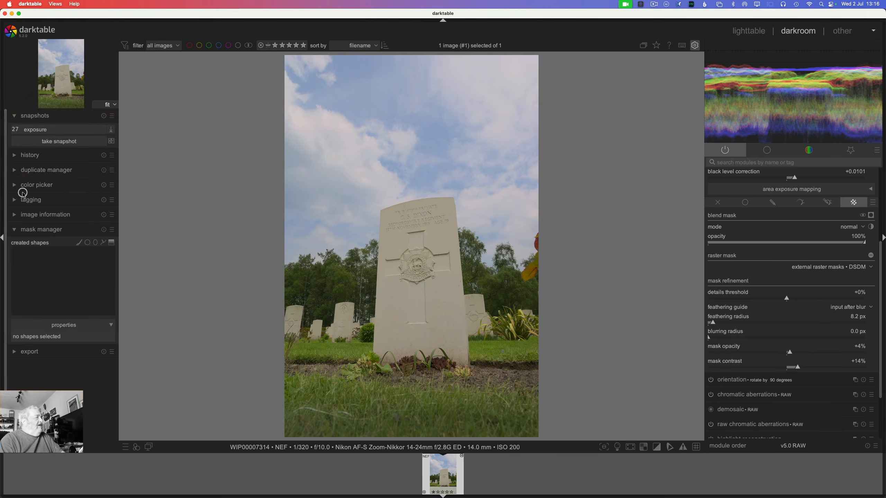
pyautogui.click(17, 158)
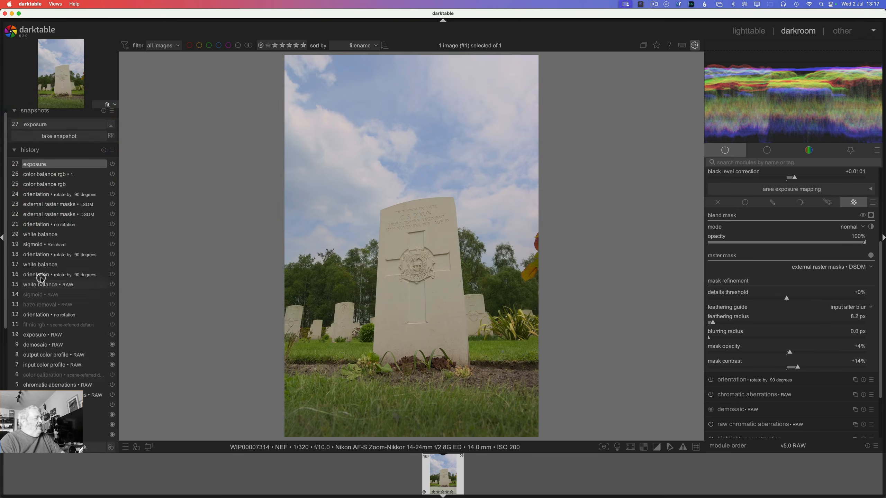
pyautogui.click(36, 266)
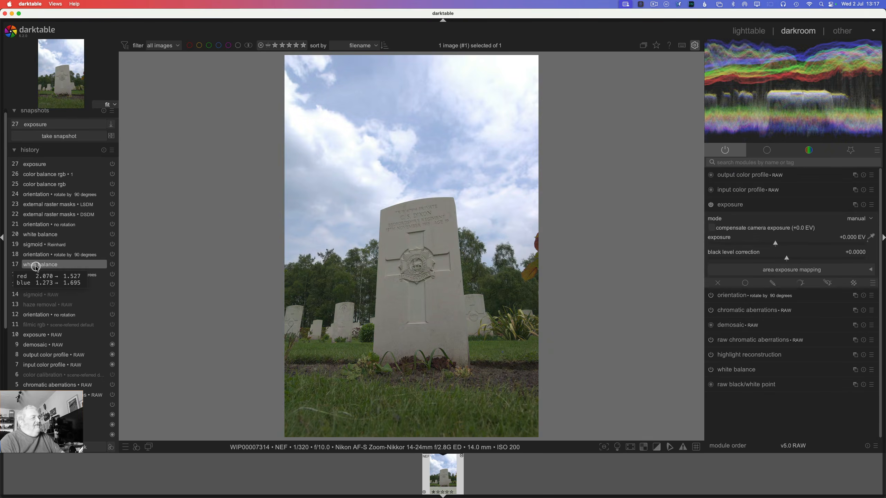
pyautogui.click(43, 125)
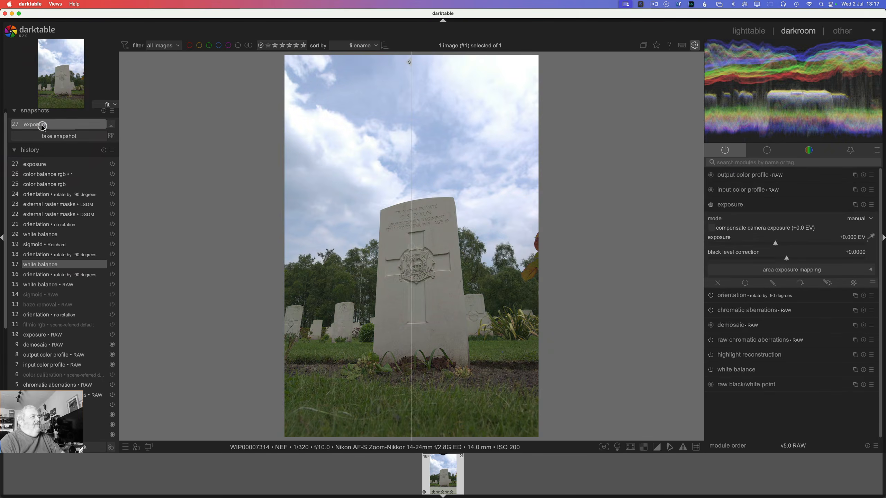
pyautogui.click(112, 137)
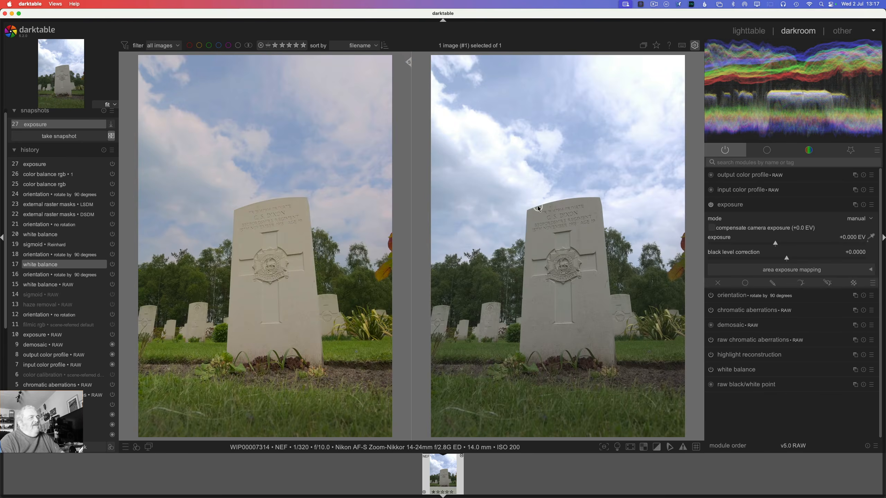